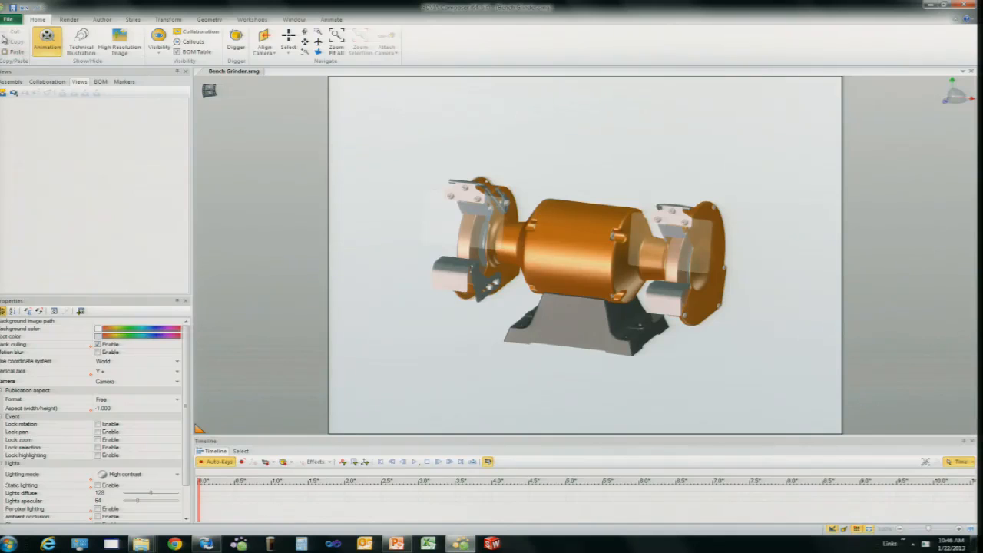
Begin saving the model under a new location, creating and opening a Products folder inside the Bench Grinder demo folder.
left_click(10, 19)
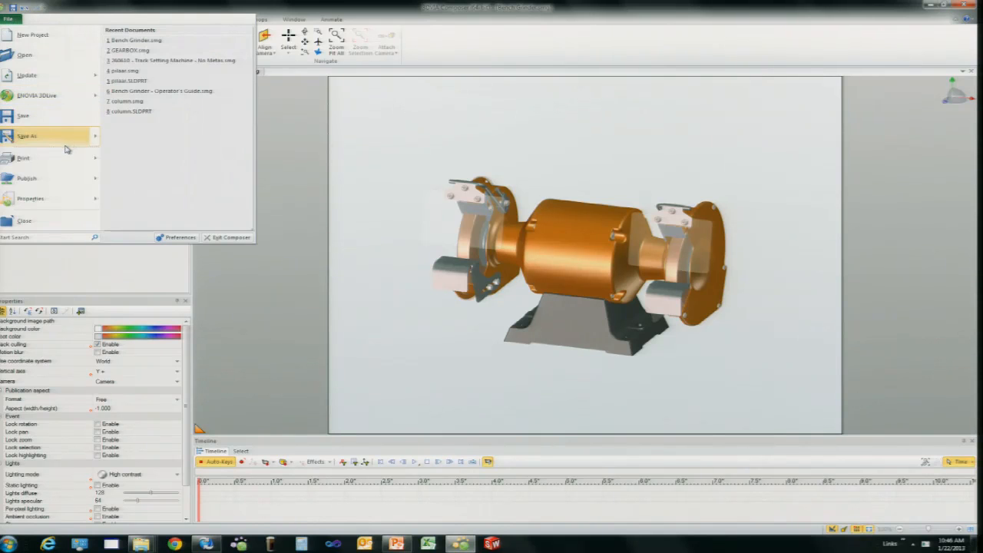
left_click(65, 139)
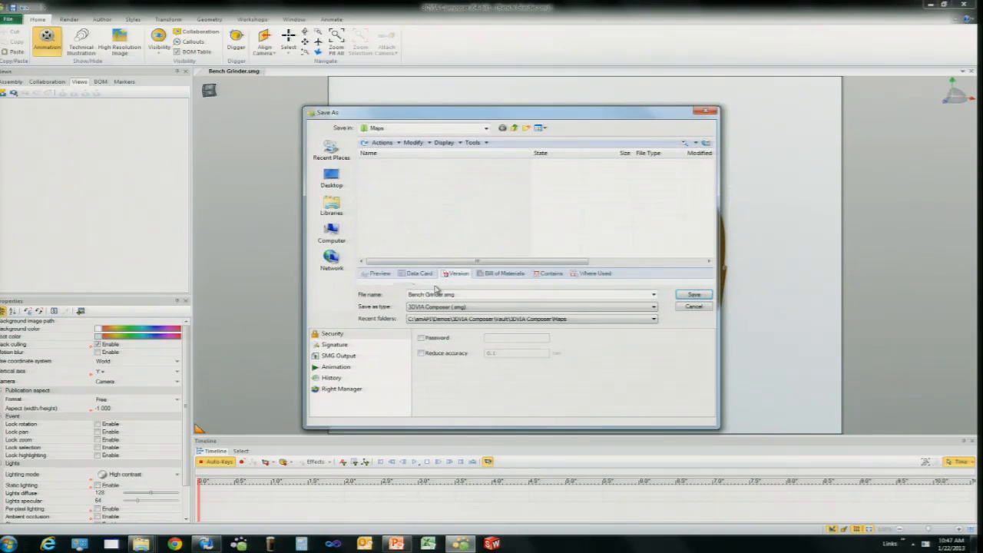
left_click(565, 319)
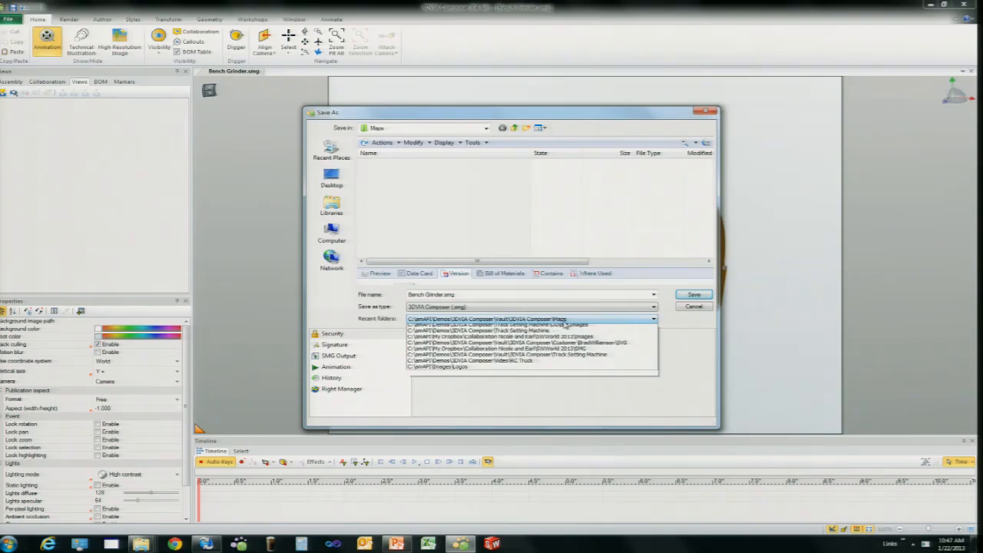
left_click(538, 327)
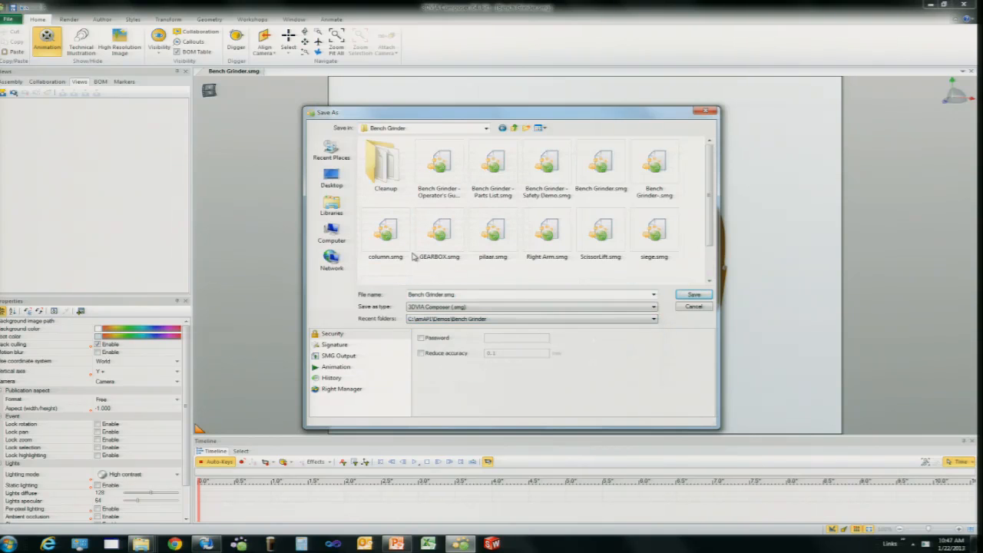
left_click(526, 127)
type("Products")
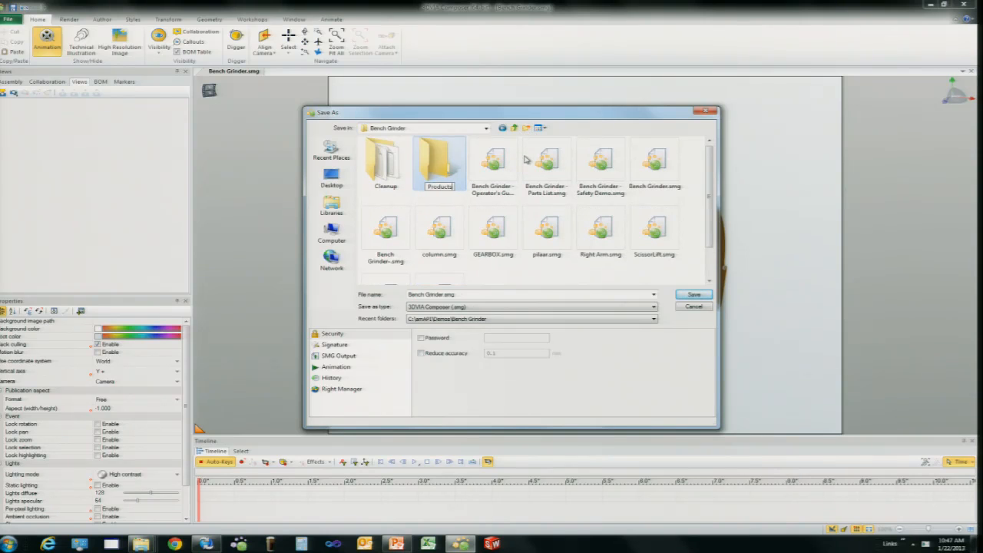
key("Return")
key("Return")
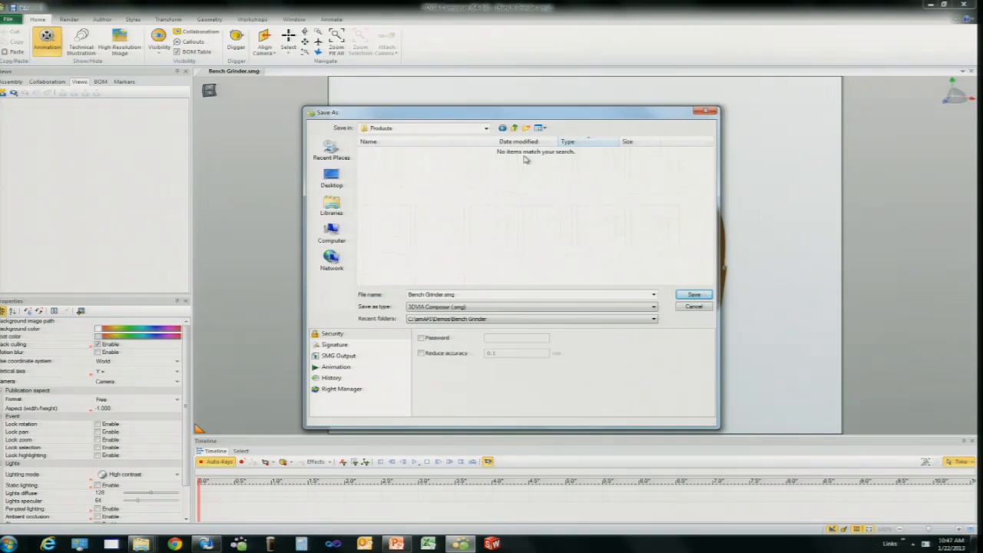
Save the model as Bench Grinder in the product format (.smgXml) in the Products folder.
left_click(522, 308)
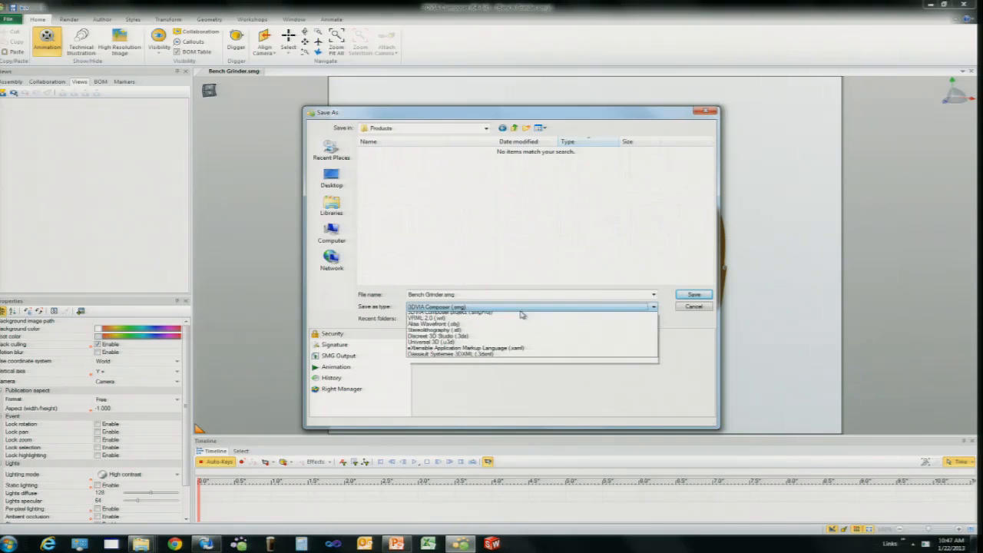
left_click(517, 322)
left_click(680, 298)
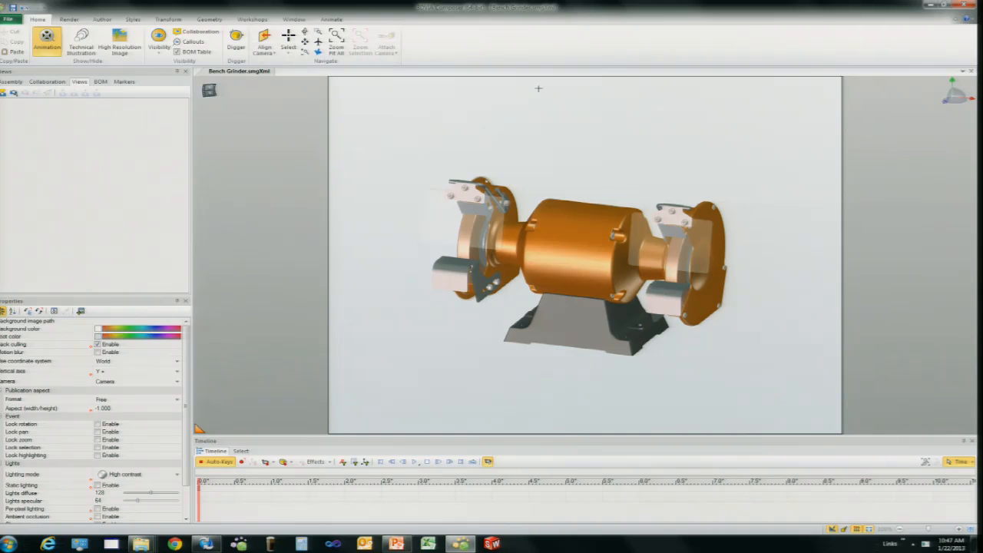
Switch to Windows Explorer, open the Products folder and show its files as medium icons.
key("alt+Tab")
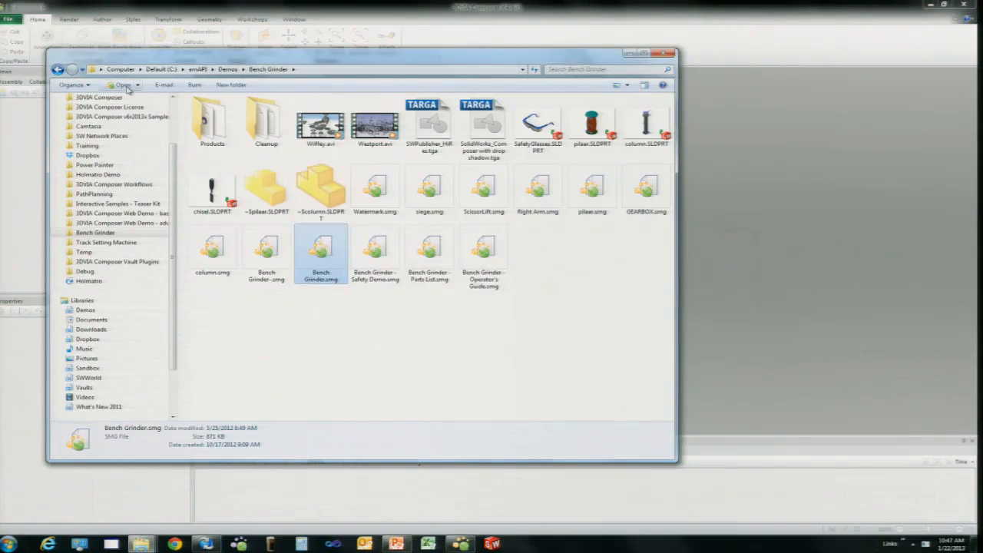
left_click(212, 122)
double_click(212, 121)
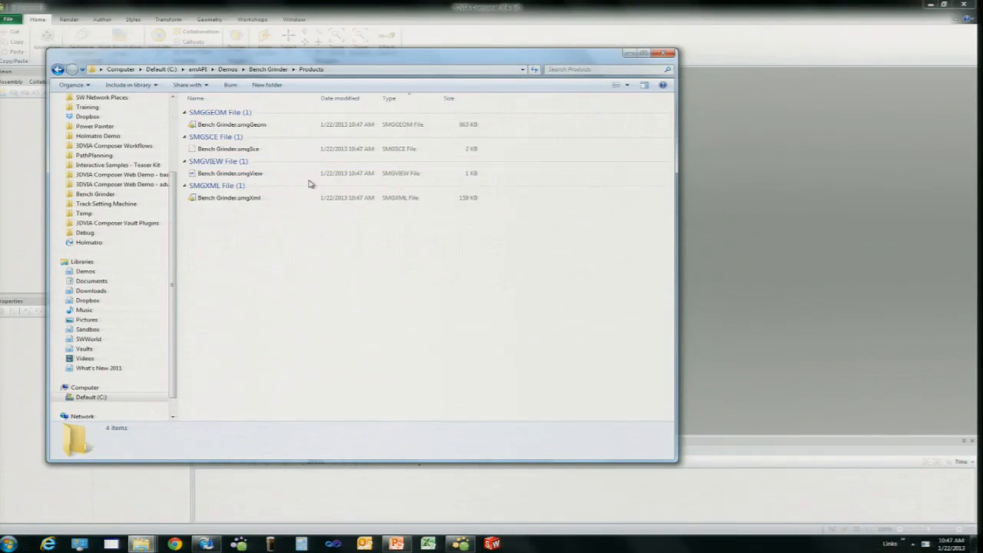
left_click(626, 86)
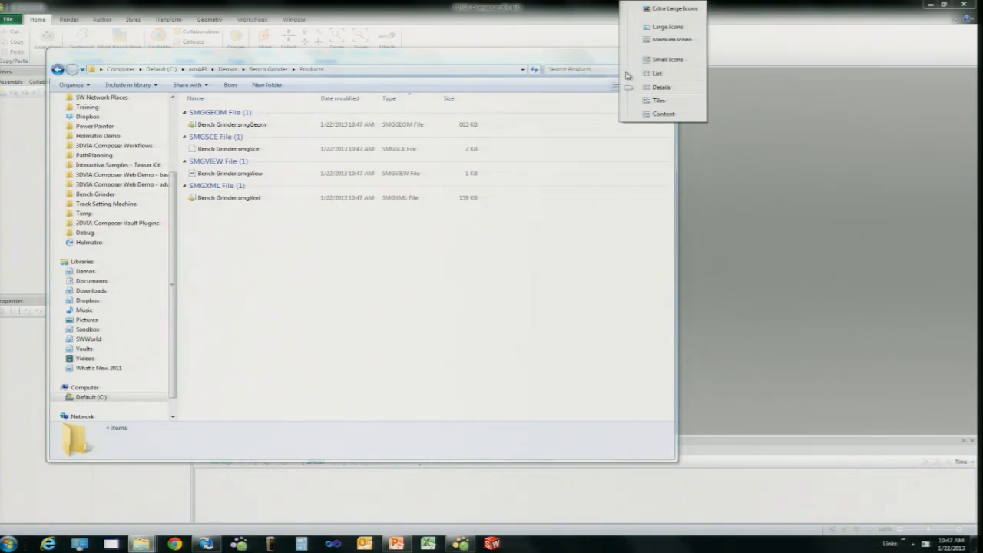
left_click_drag(626, 89, 638, 39)
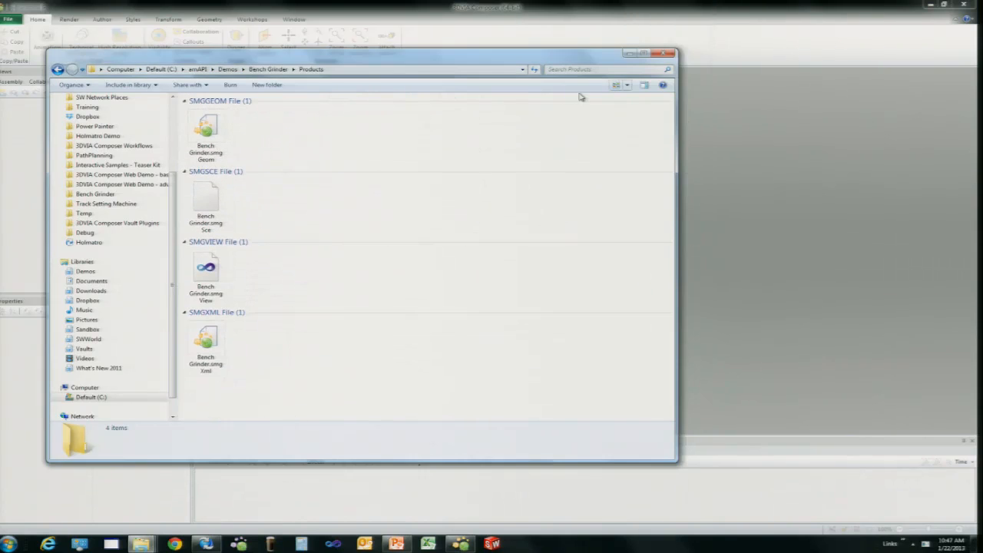
Examine the smgGeom, smgSce, smgView and smgXml files saved for the Bench Grinder product.
left_click(219, 132)
left_click(216, 205)
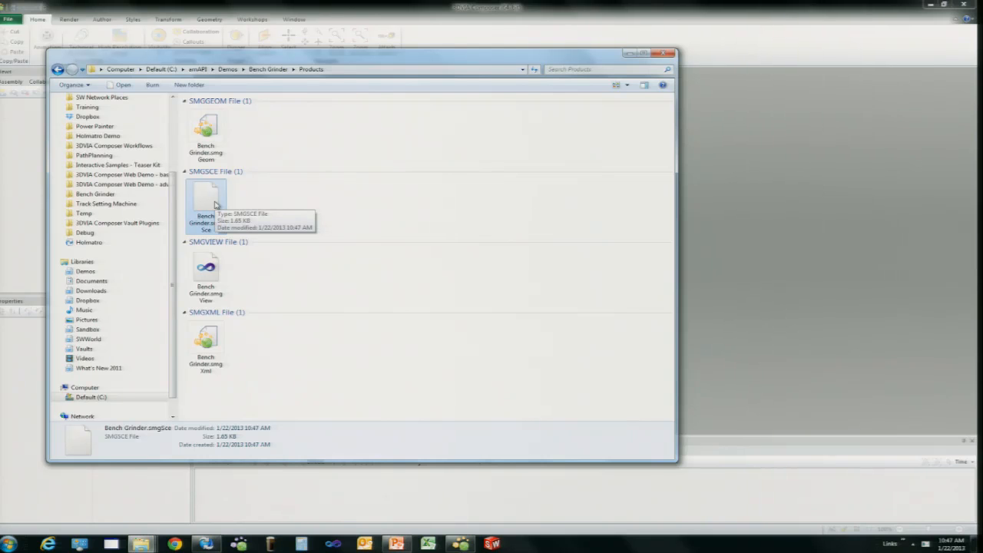
left_click(204, 284)
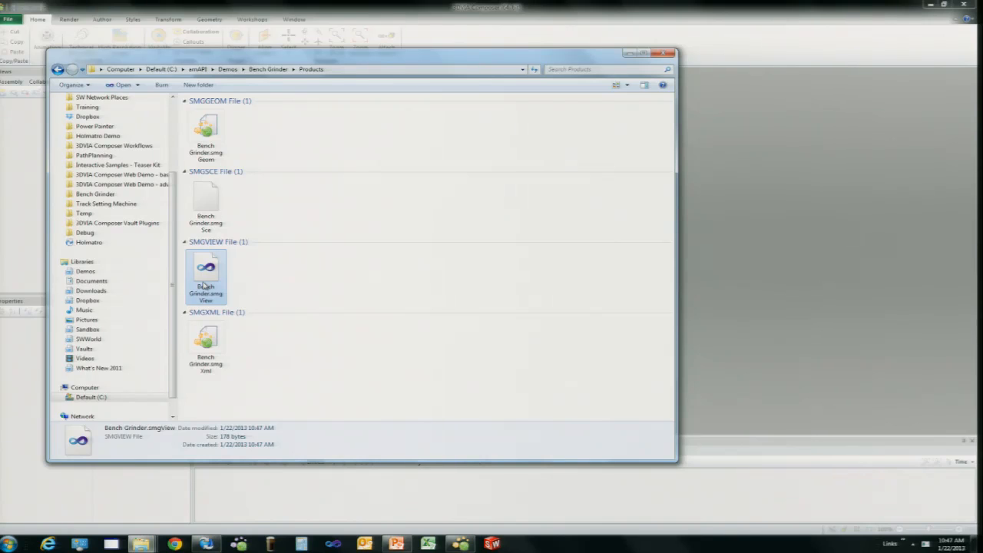
left_click(216, 343)
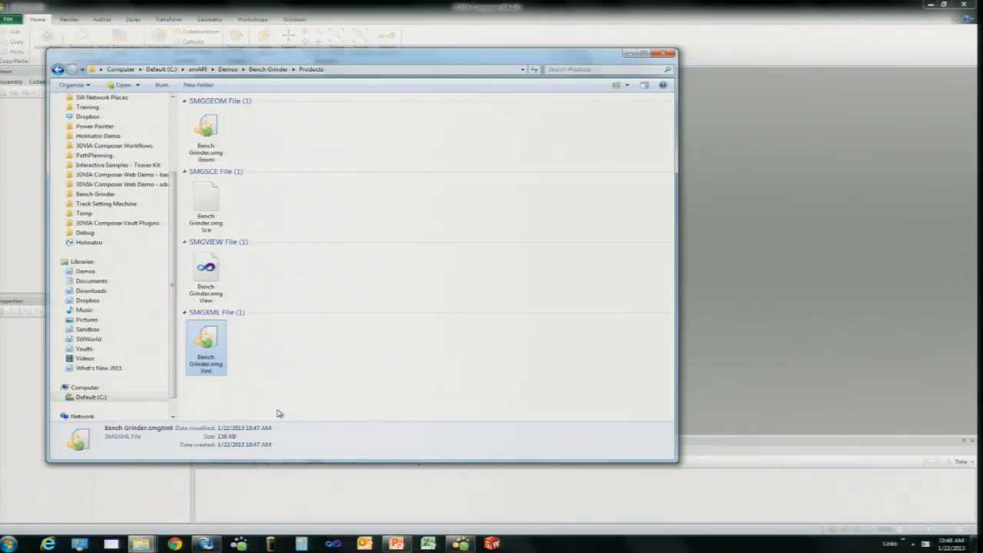
Delete the Bench Grinder.smgView and Bench Grinder.smgSce files and return to the parent Bench Grinder folder.
left_click(207, 270)
left_click(213, 225, "ctrl")
key("Delete")
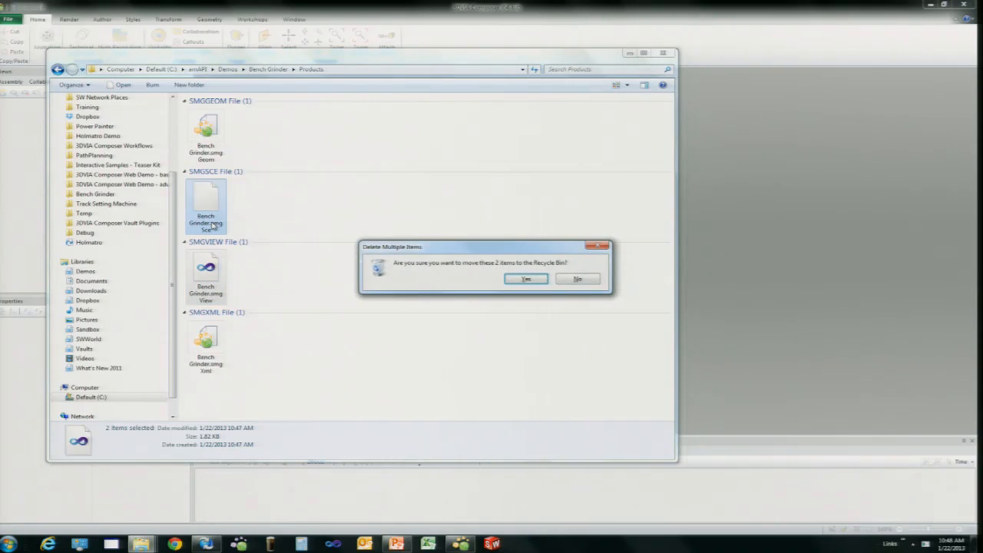
key("Return")
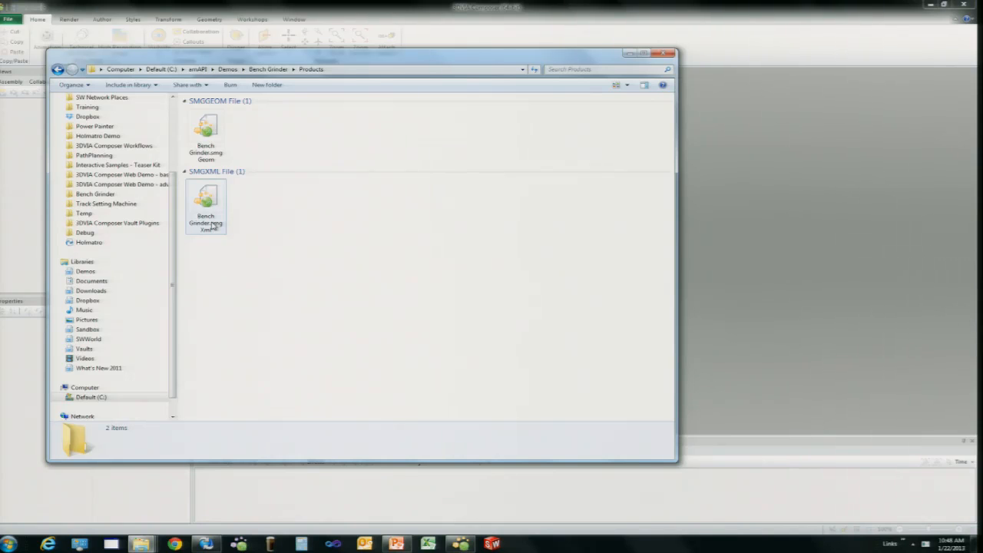
key("BackSpace")
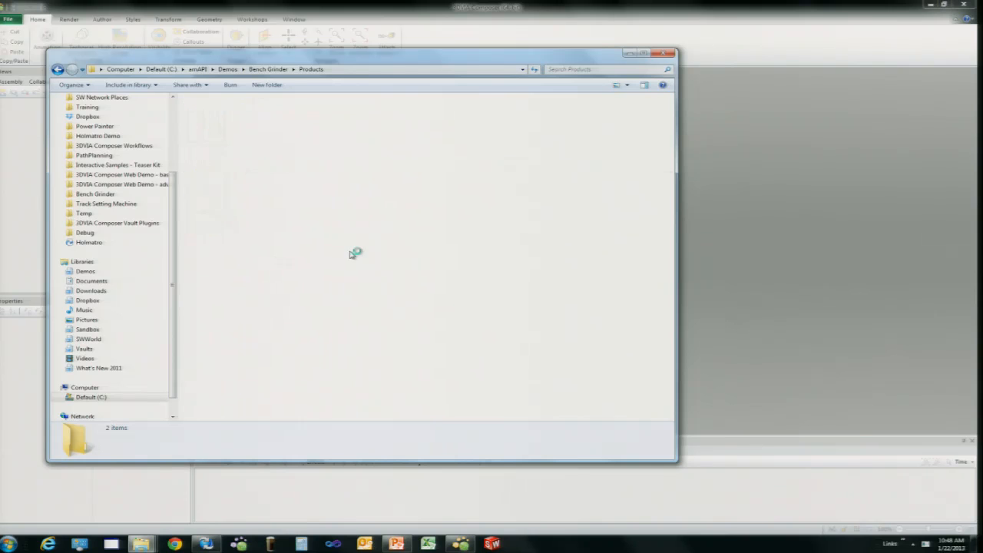
Start a new project in 3DVIA Composer and set its folder to C:\amAPI\Demos\Bench Grinder.
left_click(811, 251)
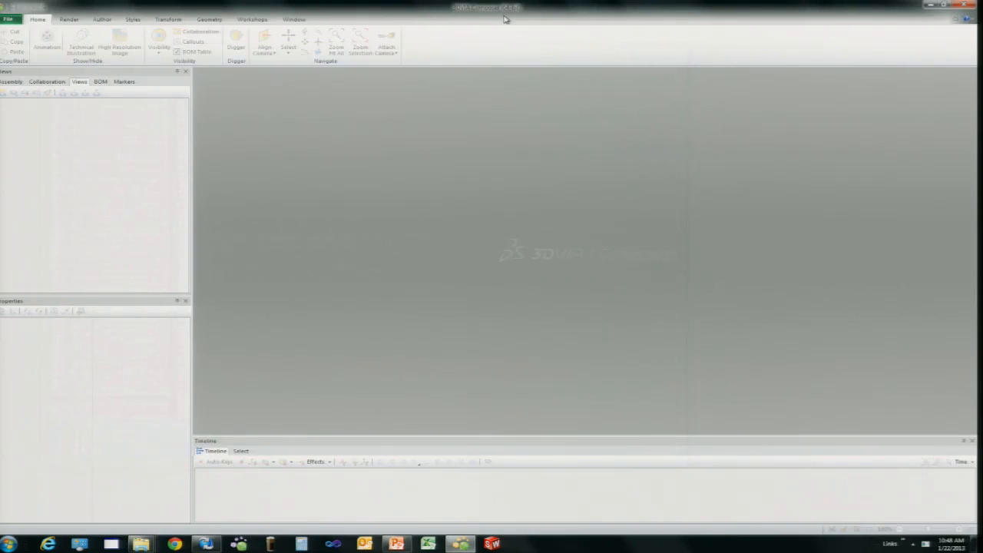
left_click(9, 18)
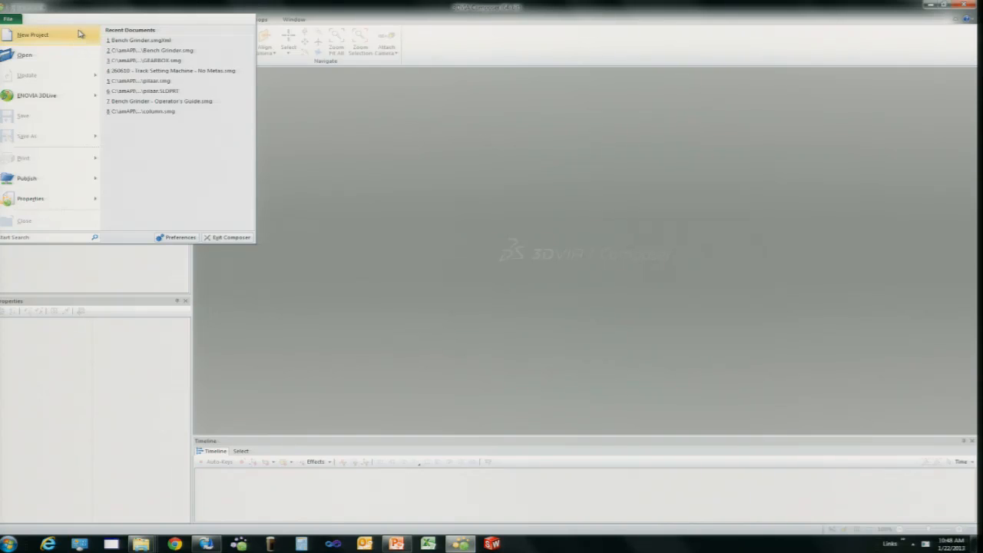
left_click(79, 35)
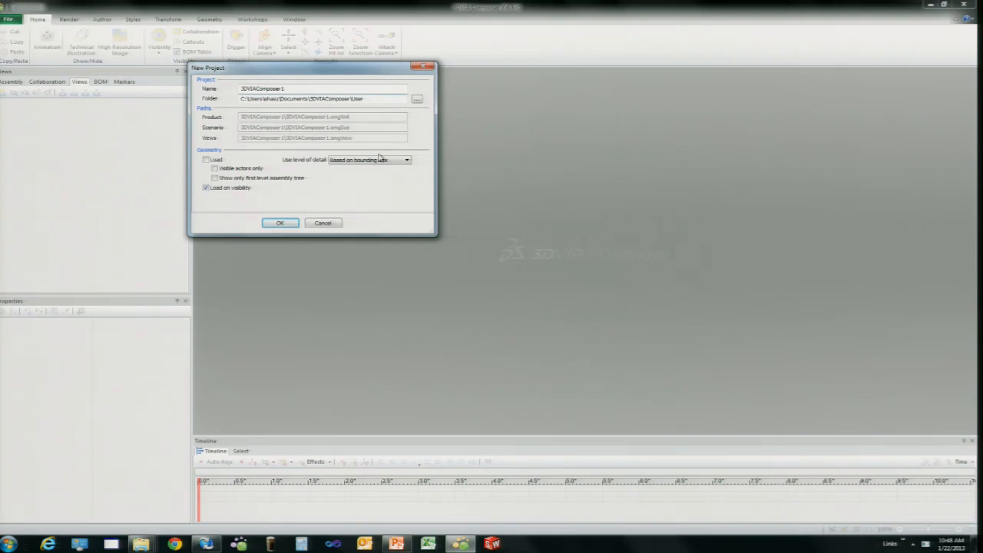
left_click(143, 544)
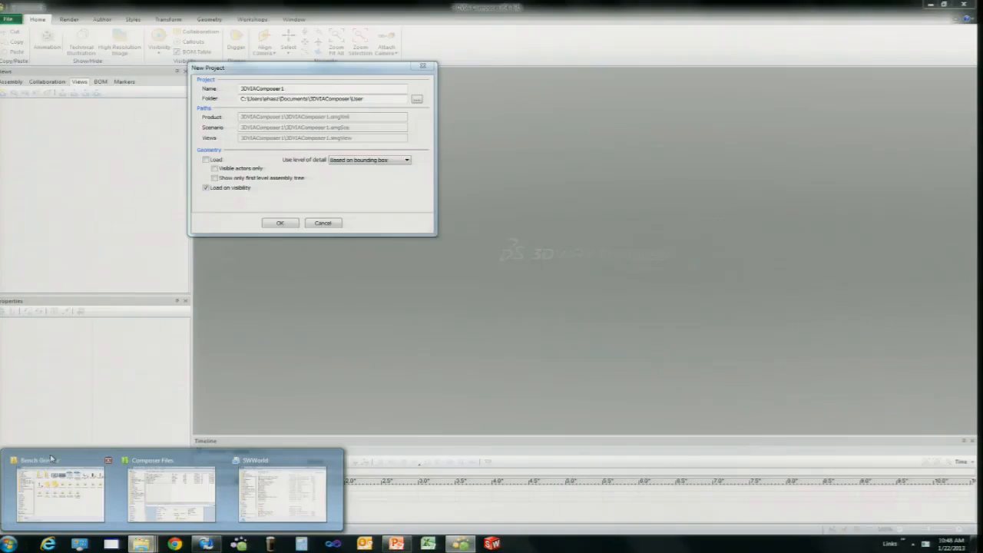
left_click(51, 484)
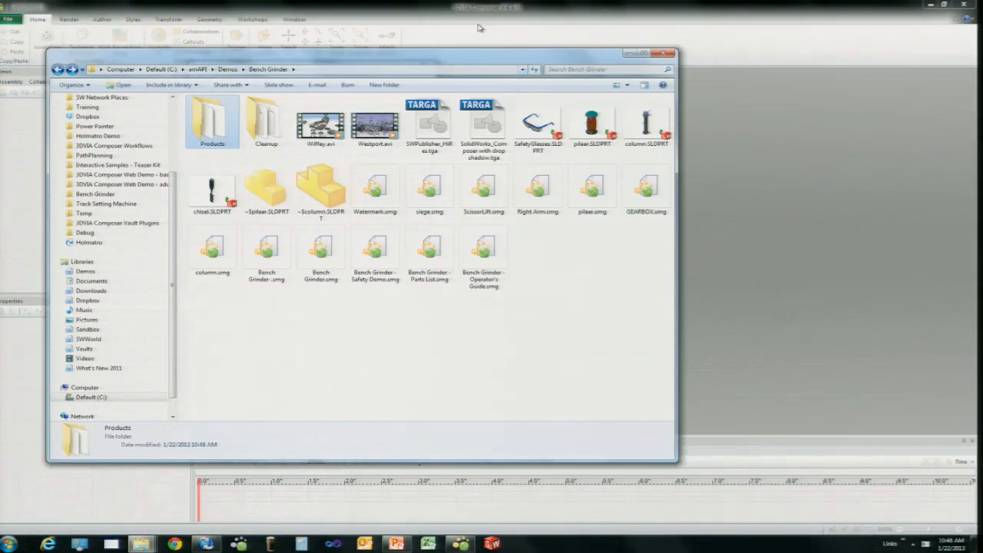
left_click(389, 69)
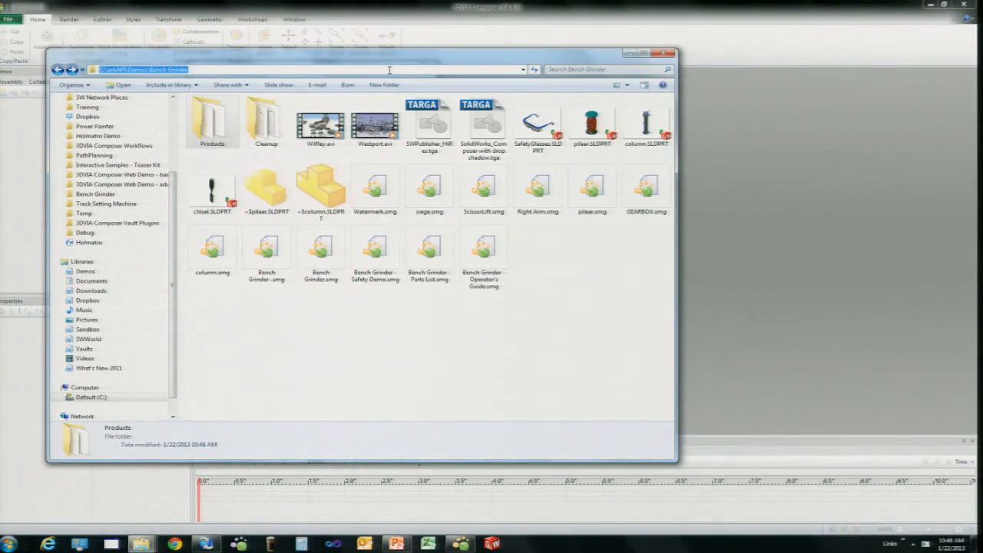
key("alt+Tab")
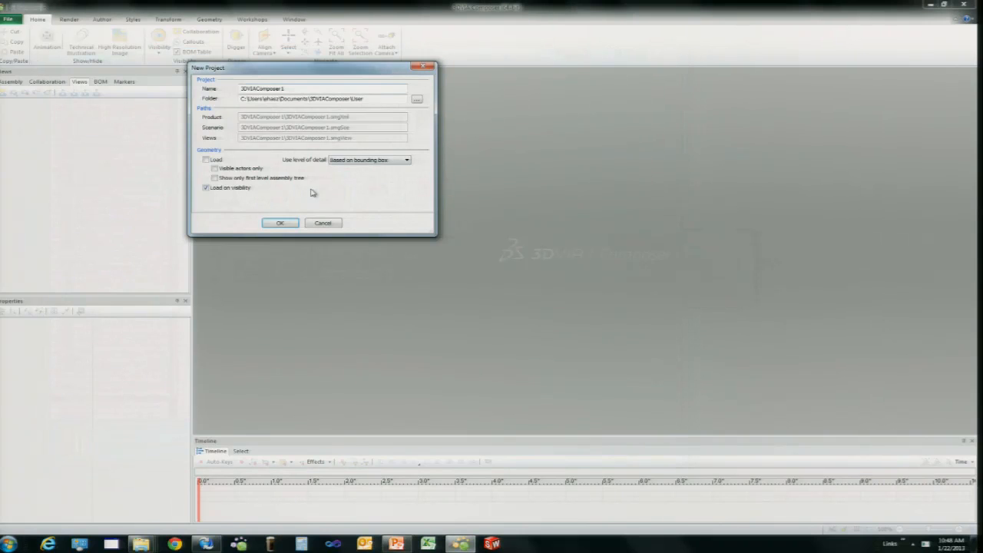
left_click_drag(377, 97, 222, 109)
type("C:\\amAPT\\Demos\\Bench Grinder")
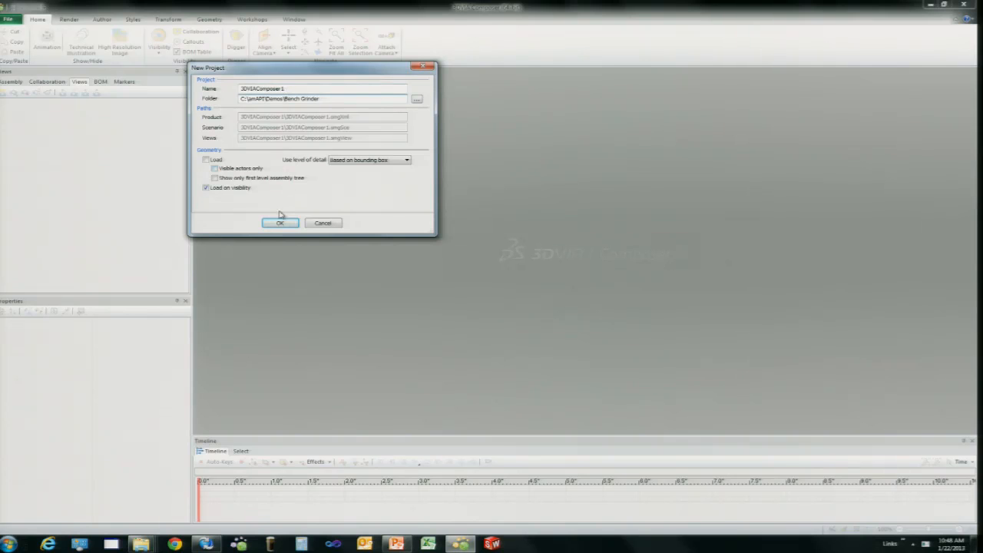
Create the project with the name BenchGrinder - Project and add the Bench Grinder.smgXml product to it.
left_click_drag(289, 87, 182, 91)
type("Bench")
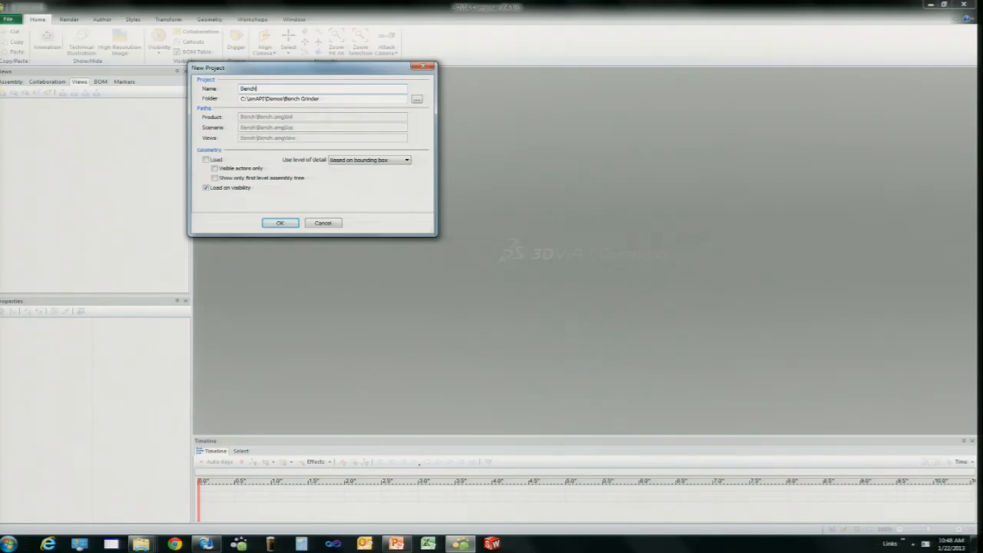
type("Grinder ")
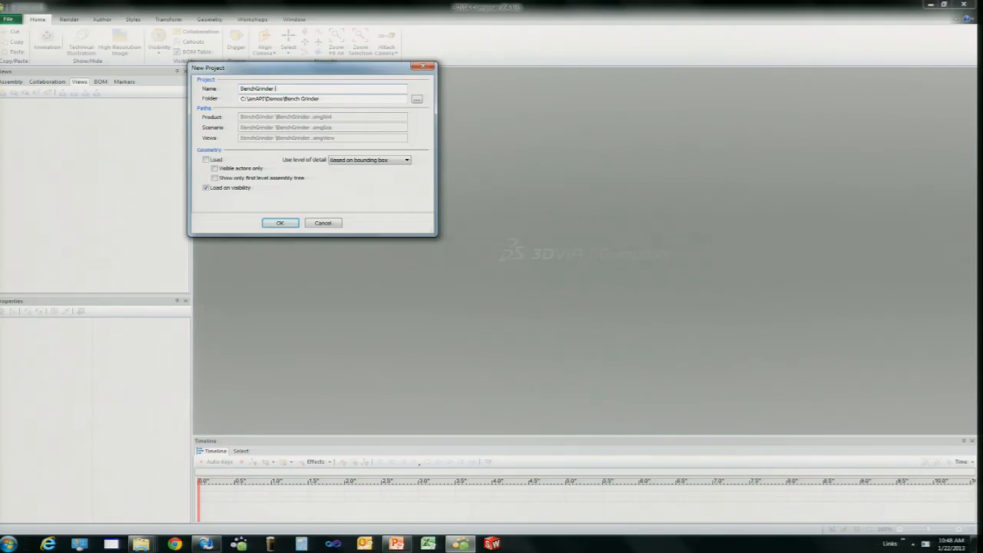
type("- Project")
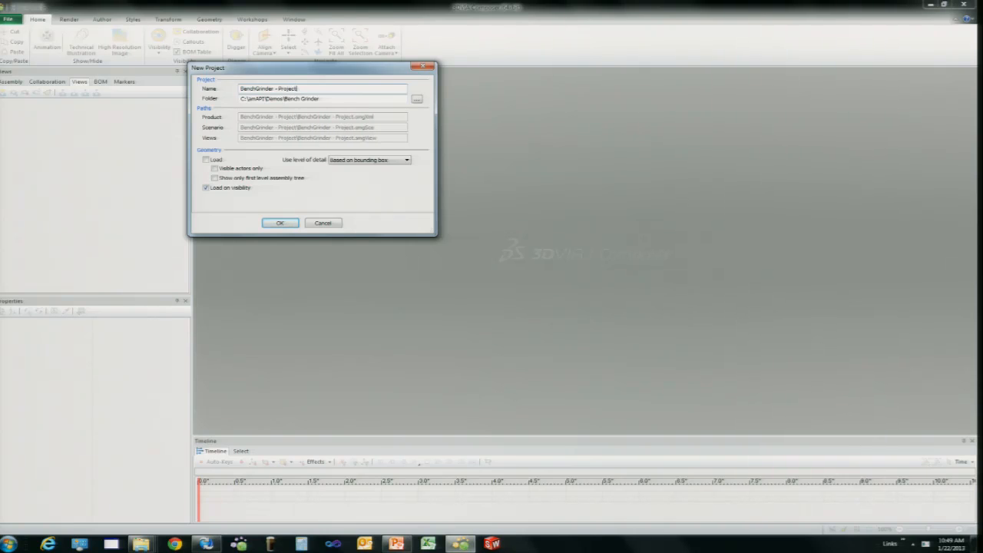
key("Return")
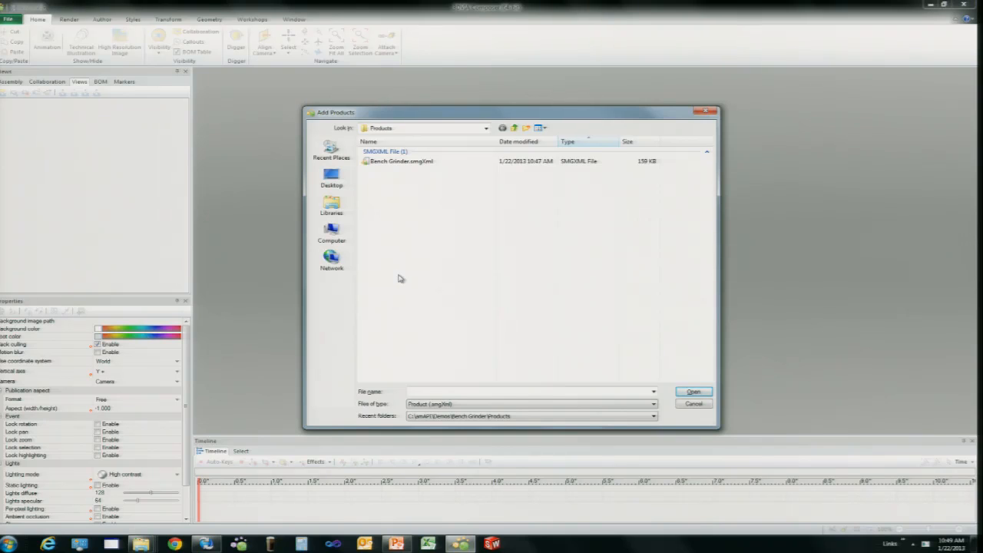
left_click(424, 164)
left_click(698, 393)
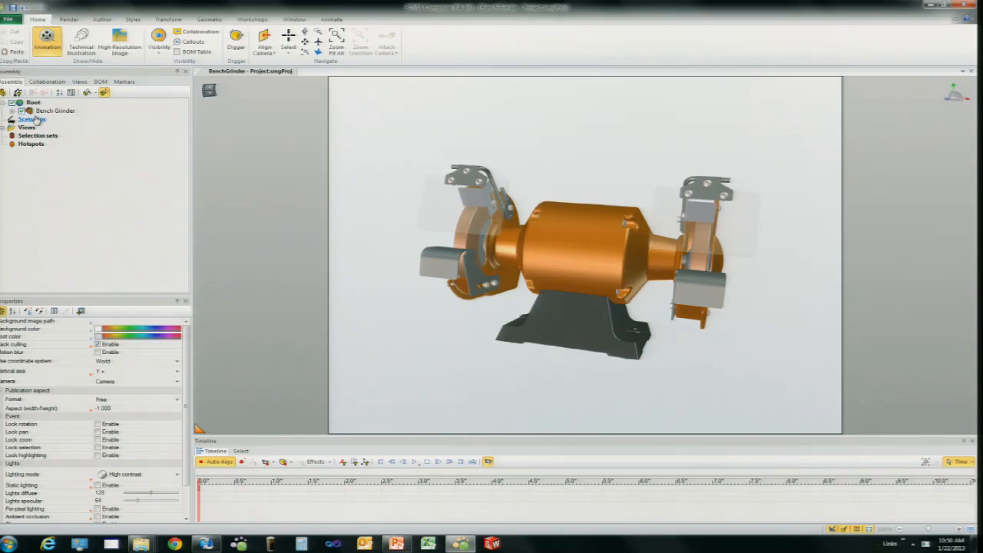
Change the color of the motor assembly's Body to black.
left_click(550, 218)
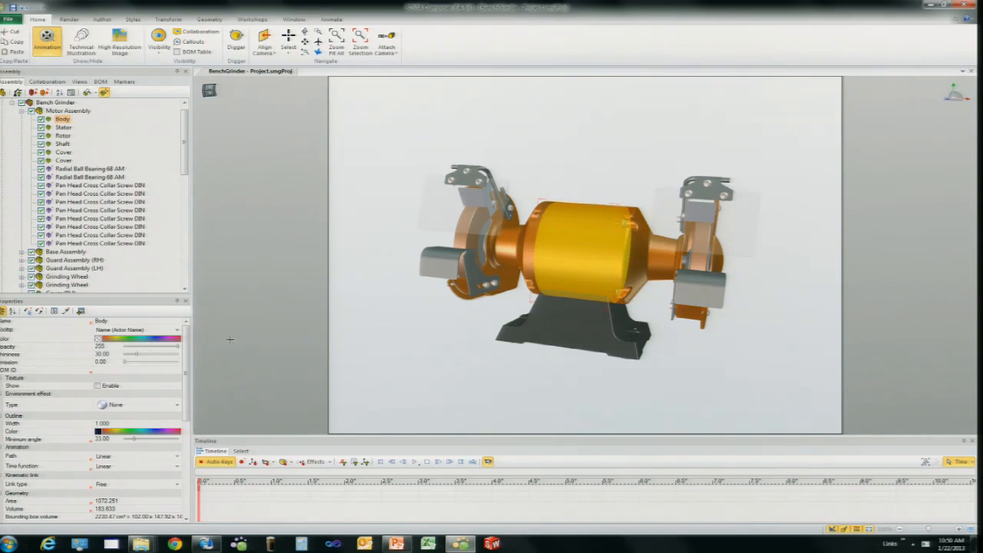
left_click(98, 339)
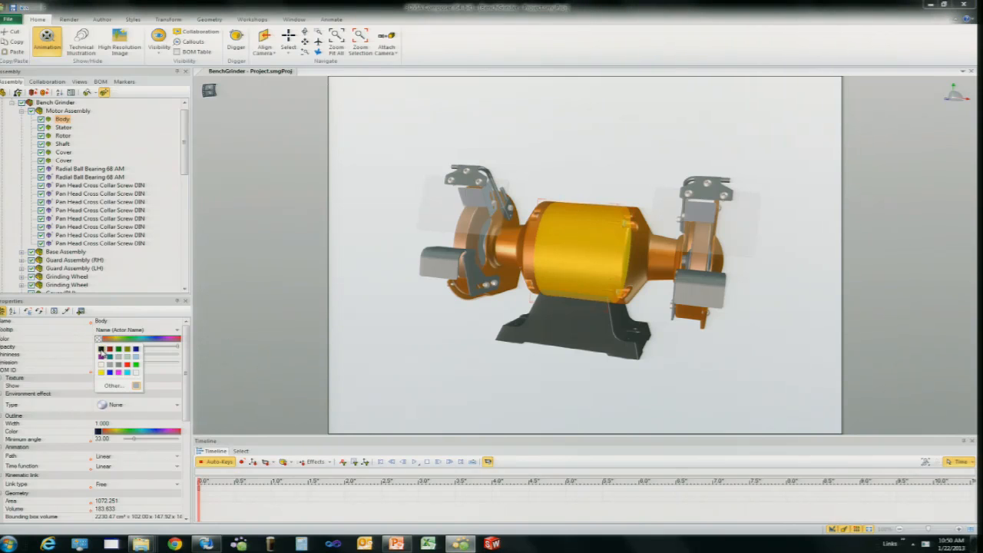
left_click(109, 356)
left_click(511, 377)
left_click(589, 244)
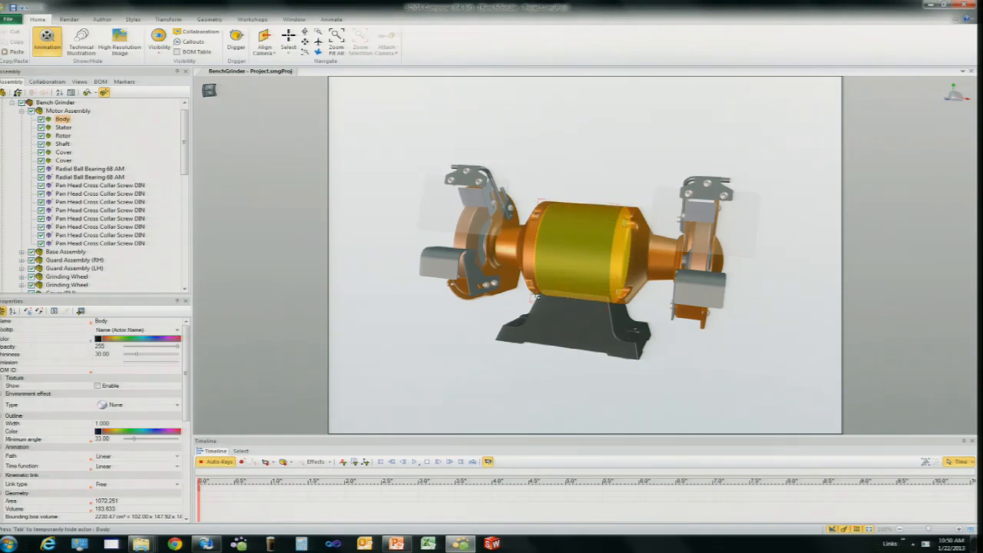
Try to set the motor Body's color as its neutral property within the project.
left_click(77, 341)
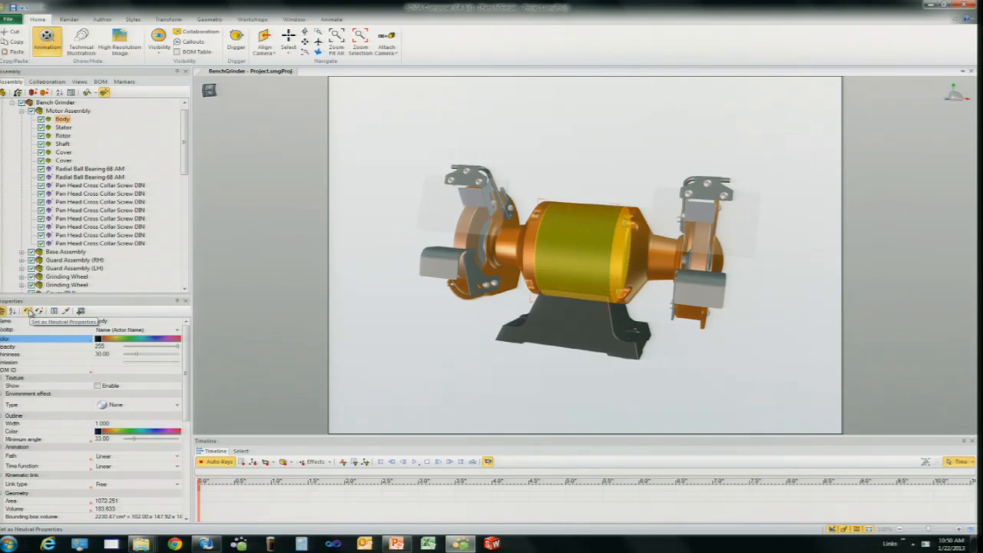
left_click(28, 311)
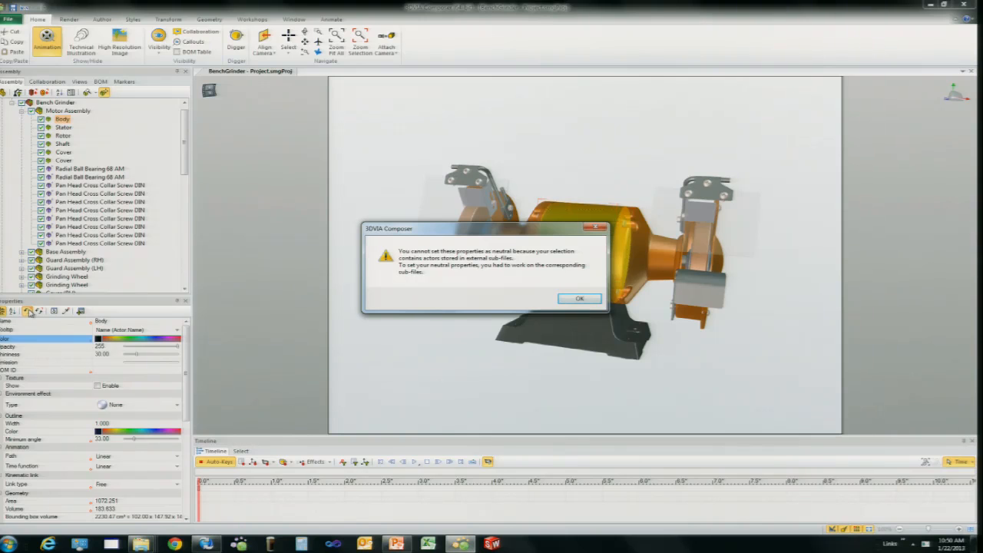
left_click(587, 299)
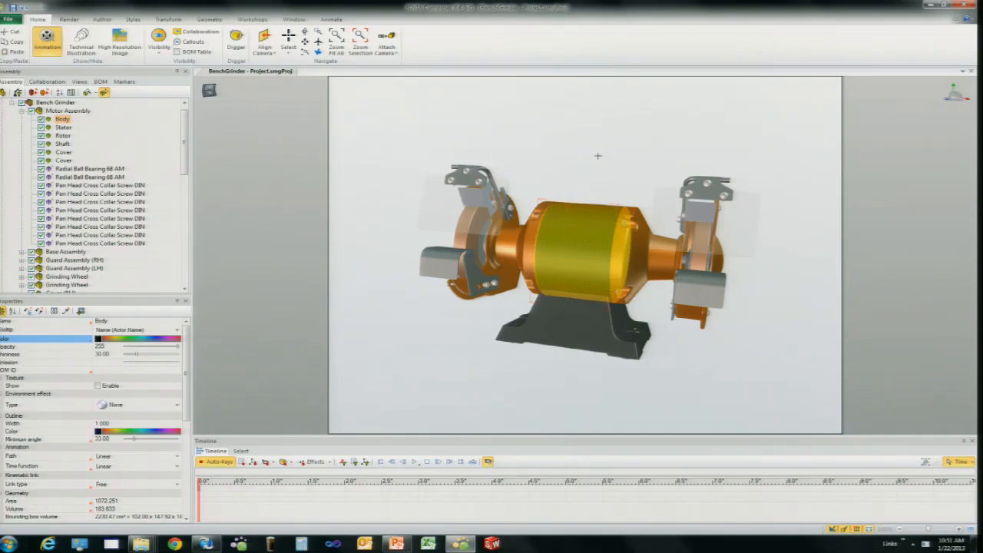
left_click(620, 154)
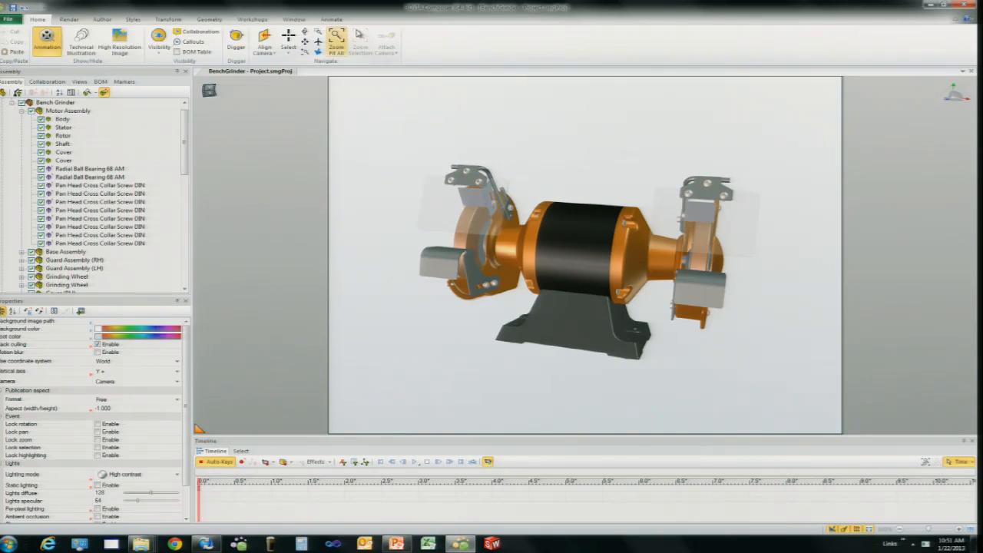
Close the project without saving it and open Bench Grinder.smgXml from the Products folder.
left_click(965, 8)
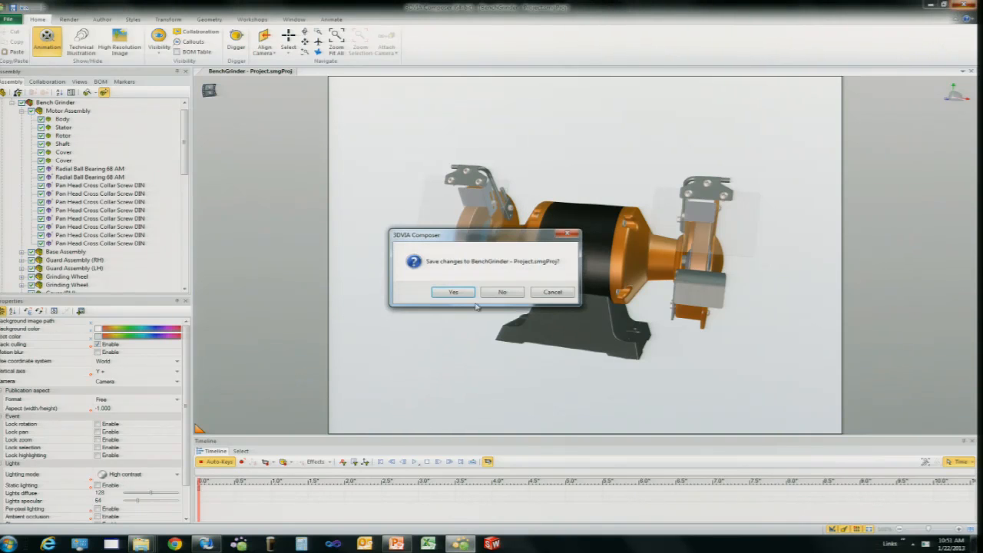
left_click(494, 294)
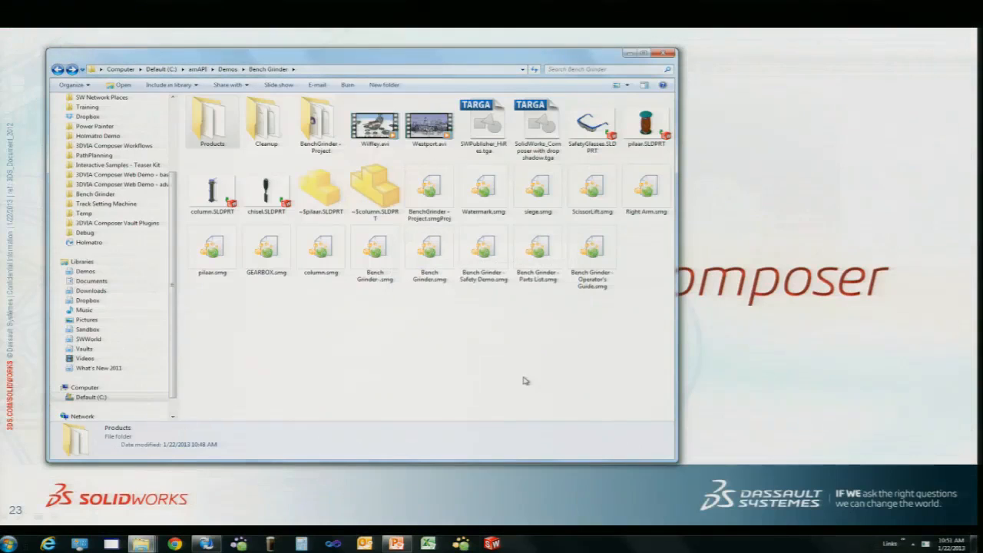
double_click(224, 137)
left_click(216, 202)
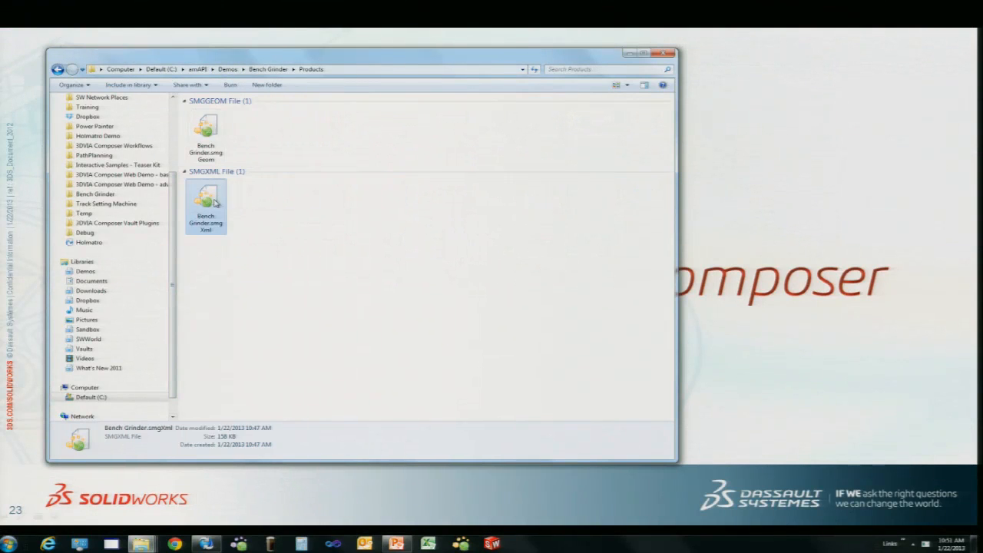
double_click(216, 202)
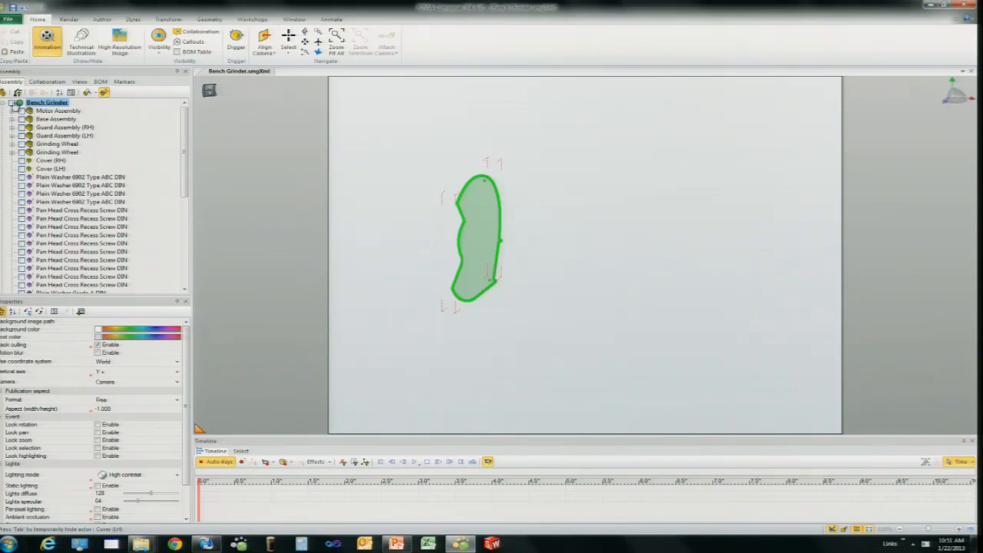
Show the whole bench grinder, color the motor's Body black, and set that color as its neutral property.
left_click(584, 246)
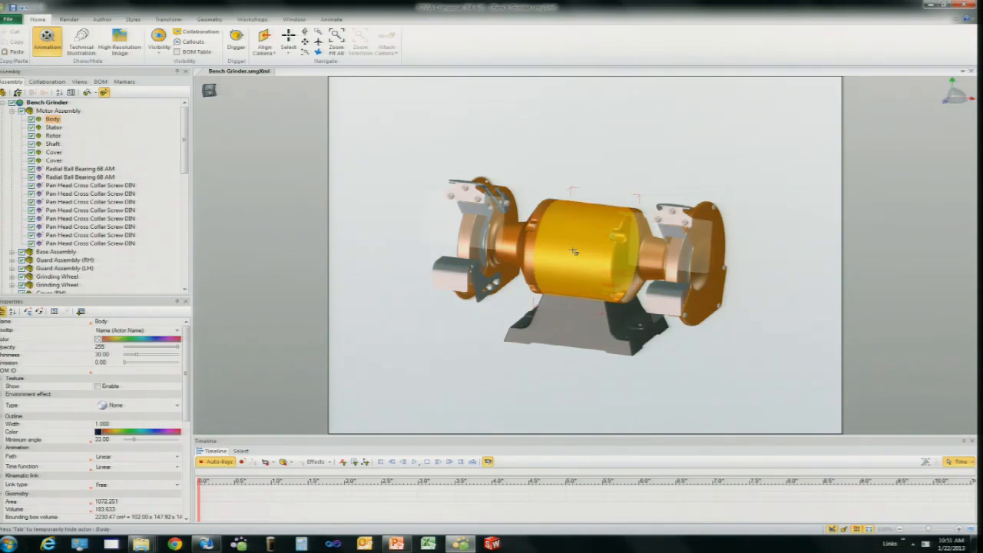
left_click(98, 338)
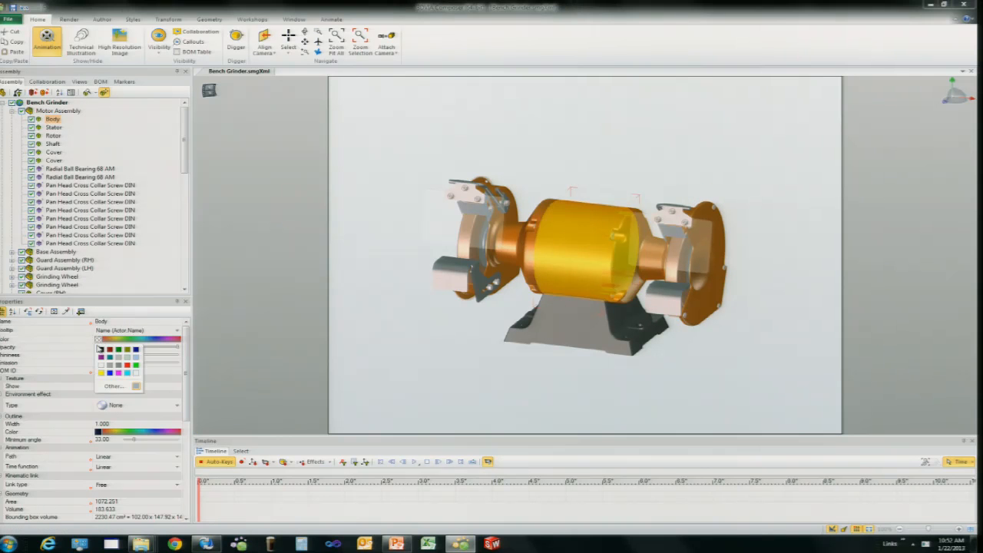
left_click(103, 351)
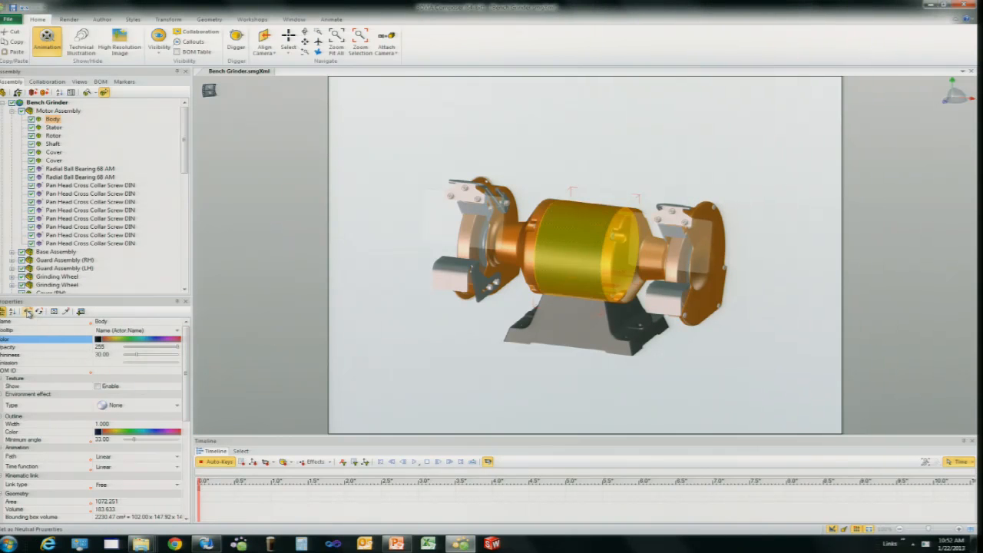
left_click(403, 335)
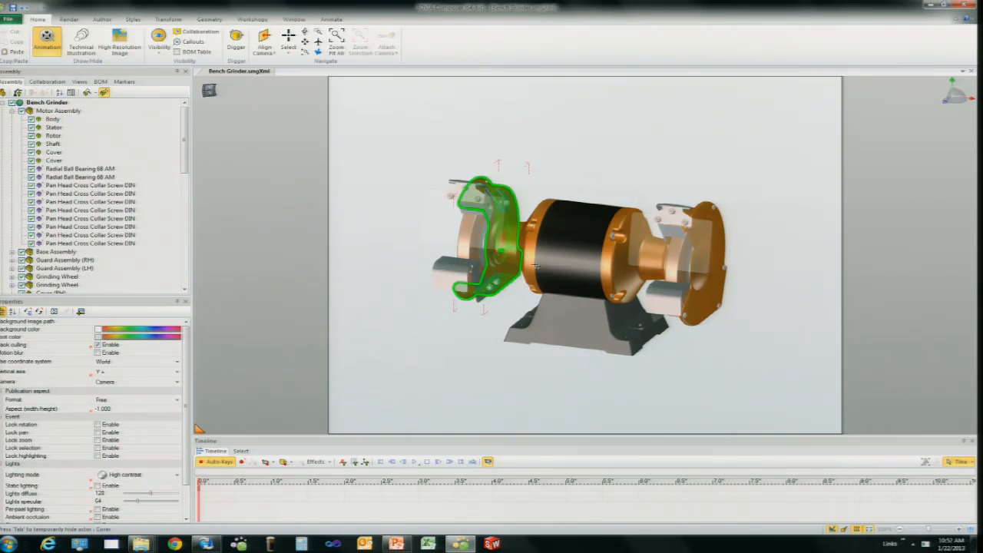
Set the environment effect type of the motor's Body to Aluminum.
left_click(569, 272)
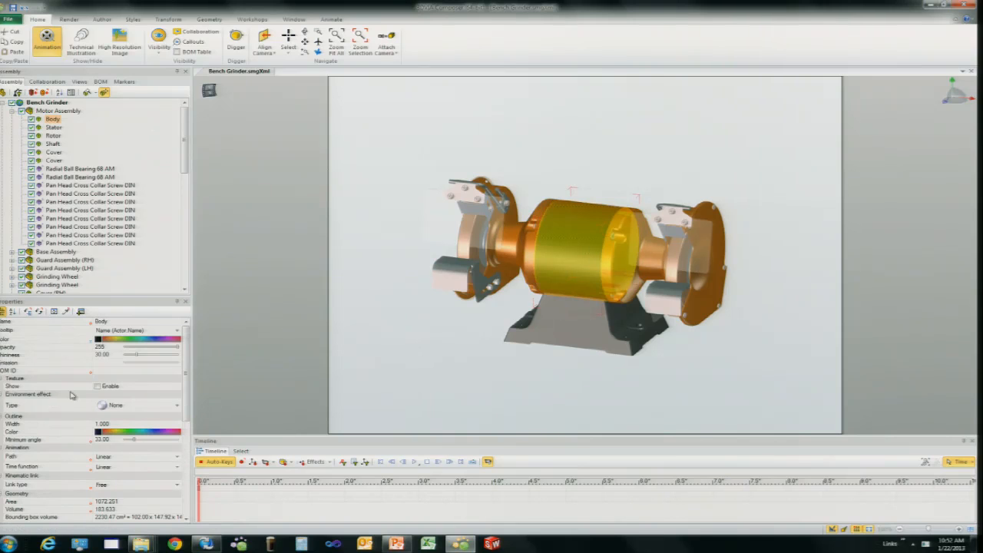
left_click(176, 404)
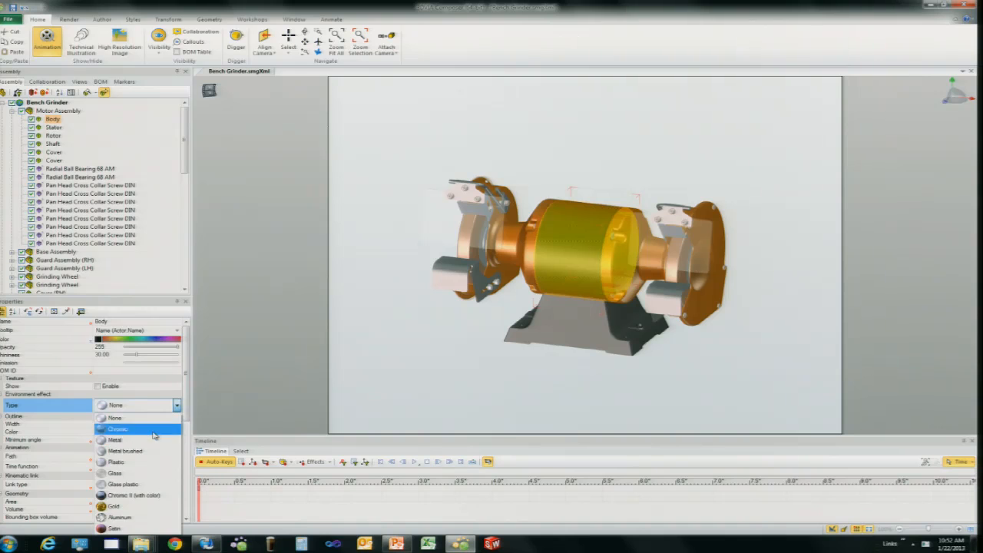
left_click(128, 517)
left_click(407, 302)
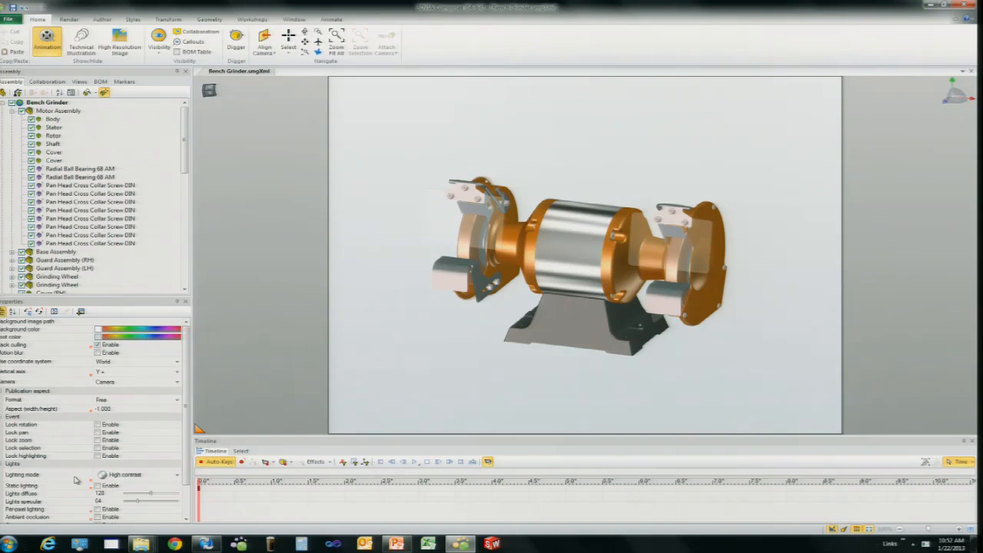
Set the Body's environment effect type as its neutral property.
left_click(588, 245)
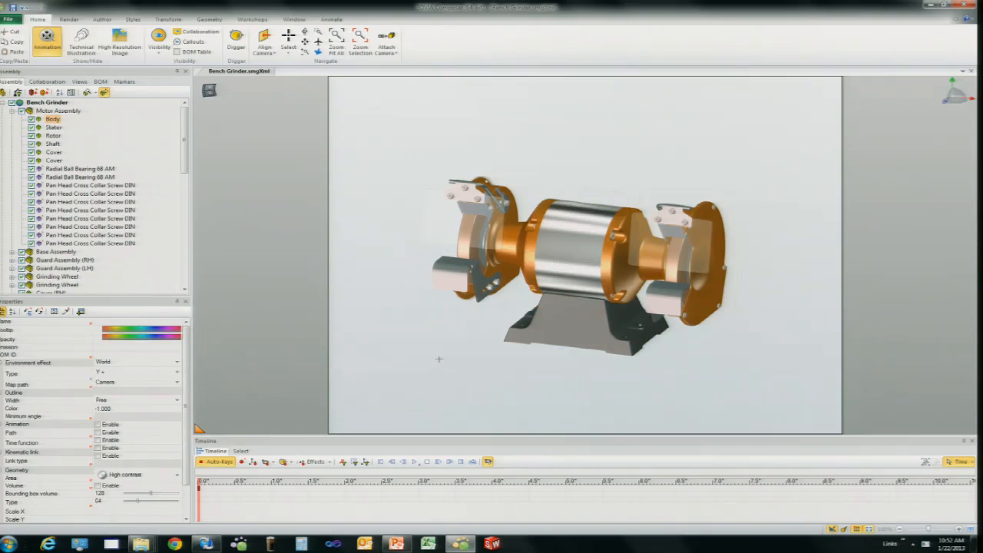
left_click(585, 245)
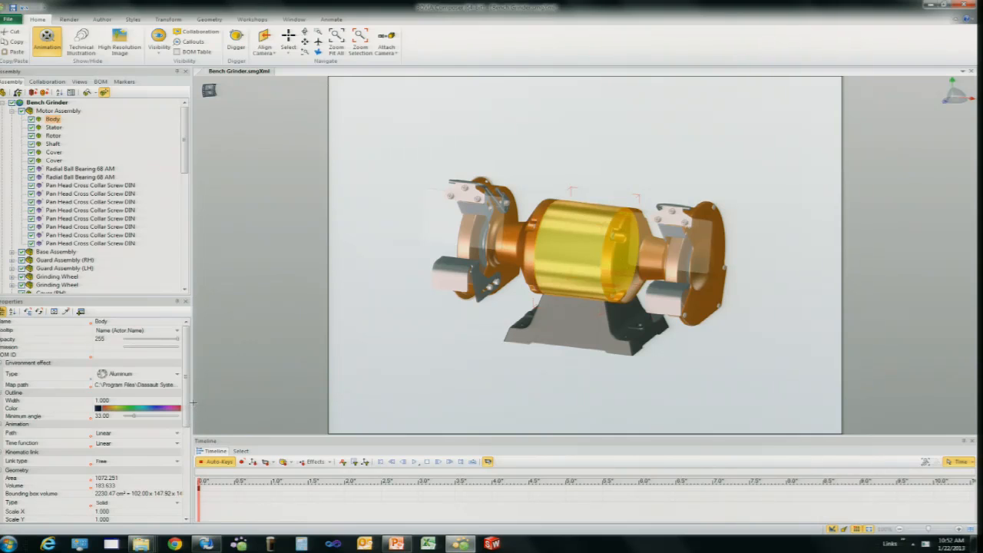
right_click(90, 375)
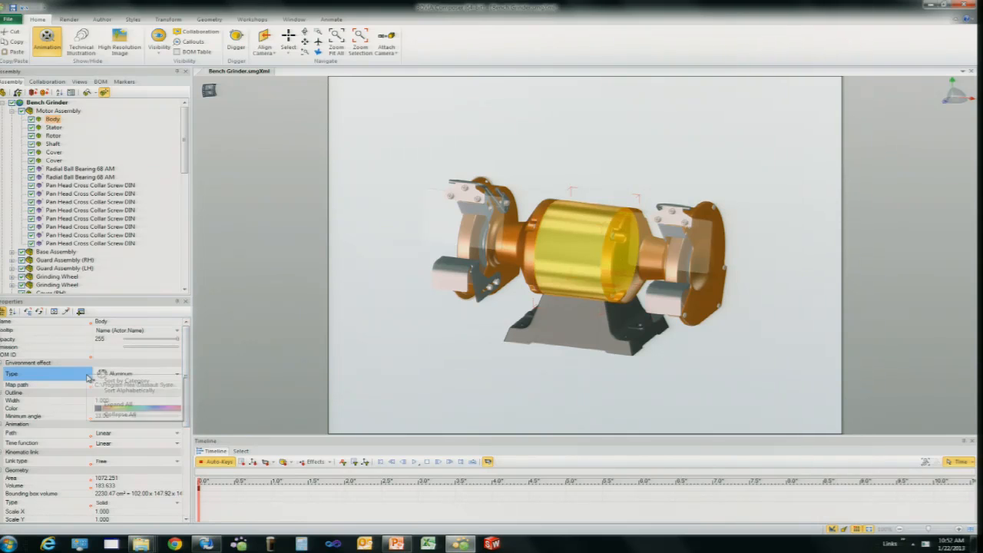
left_click(27, 312)
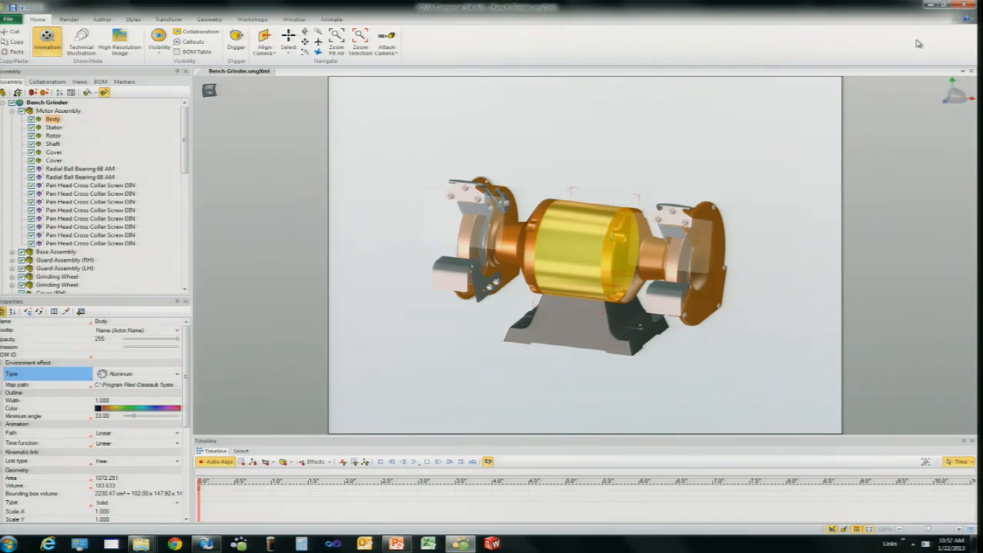
Save and close the product file, and open BenchGrinder - Project.smgProj from the parent Bench Grinder folder.
left_click(963, 5)
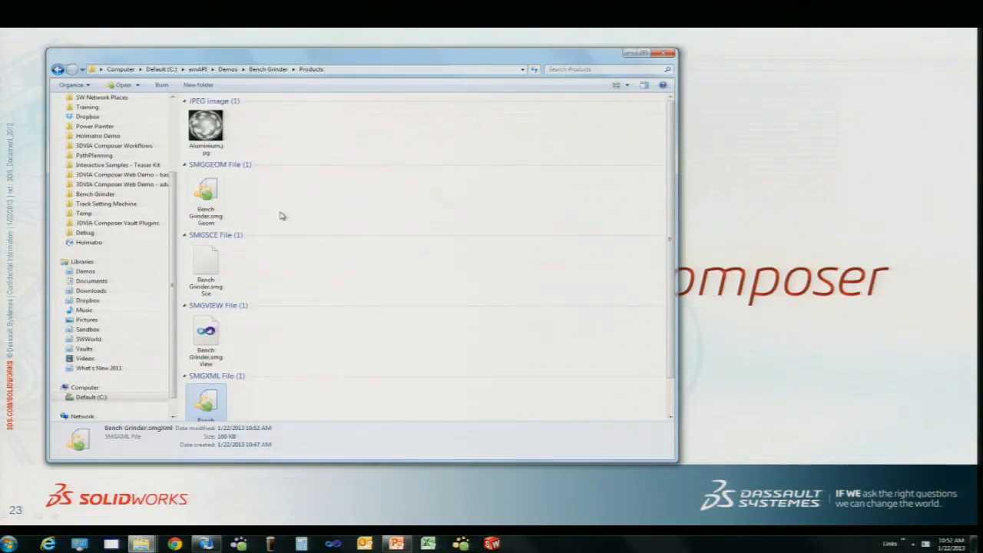
key("BackSpace")
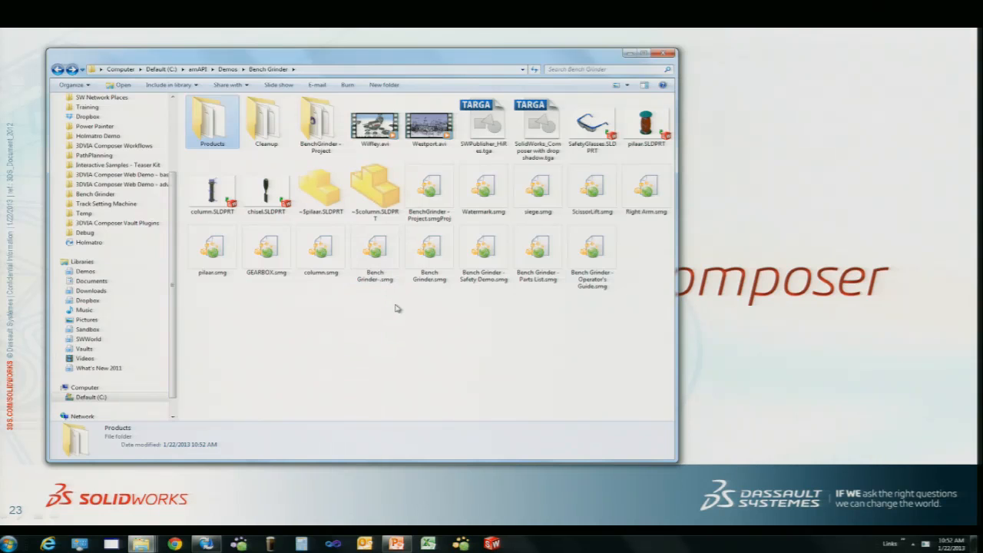
double_click(430, 201)
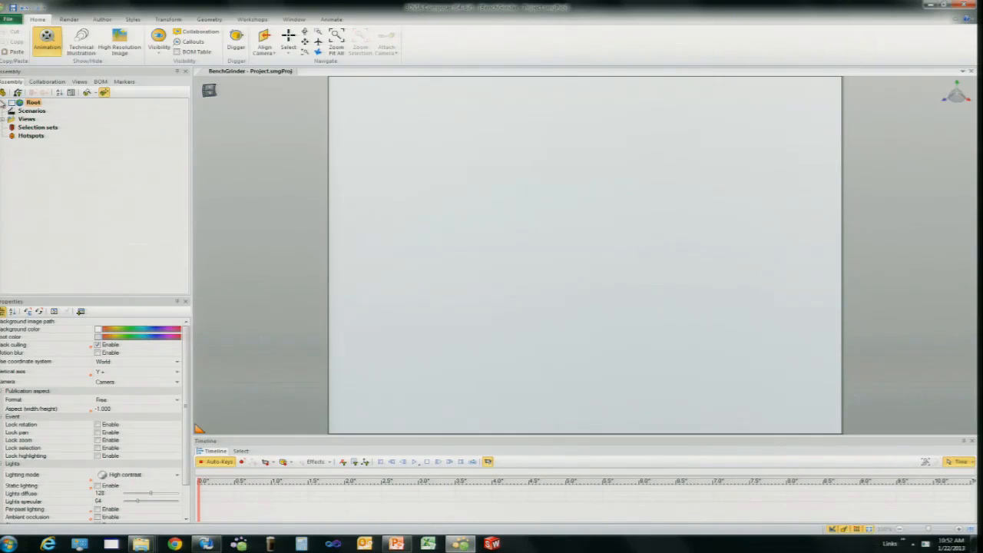
Add the Bench Grinder.smgXml product to the project's Root.
left_click(11, 104)
right_click(34, 104)
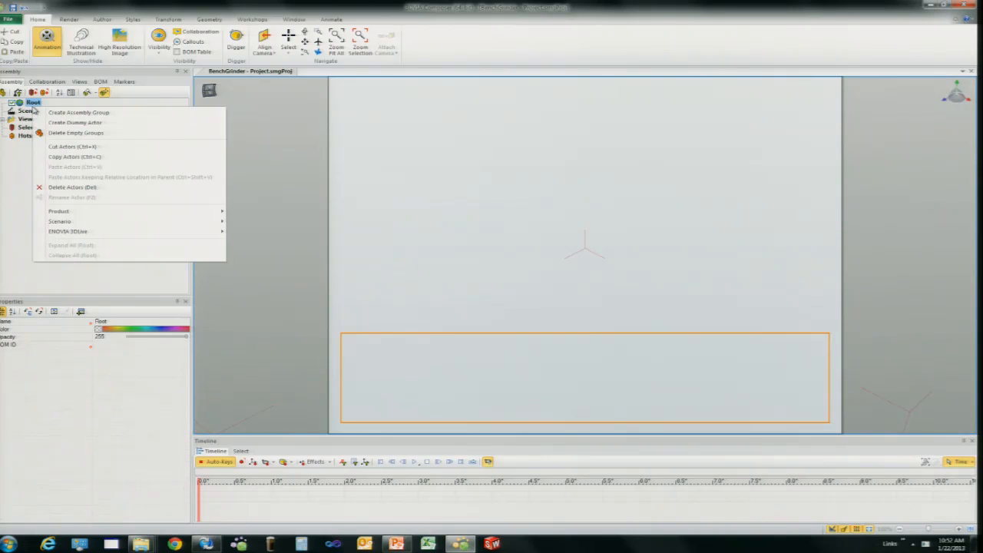
mouse_move(164, 212)
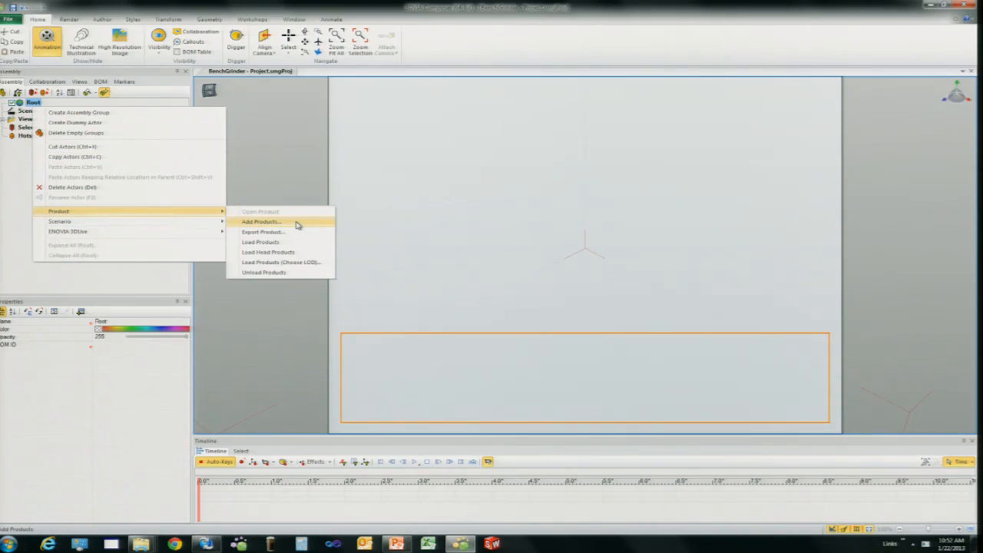
left_click(298, 223)
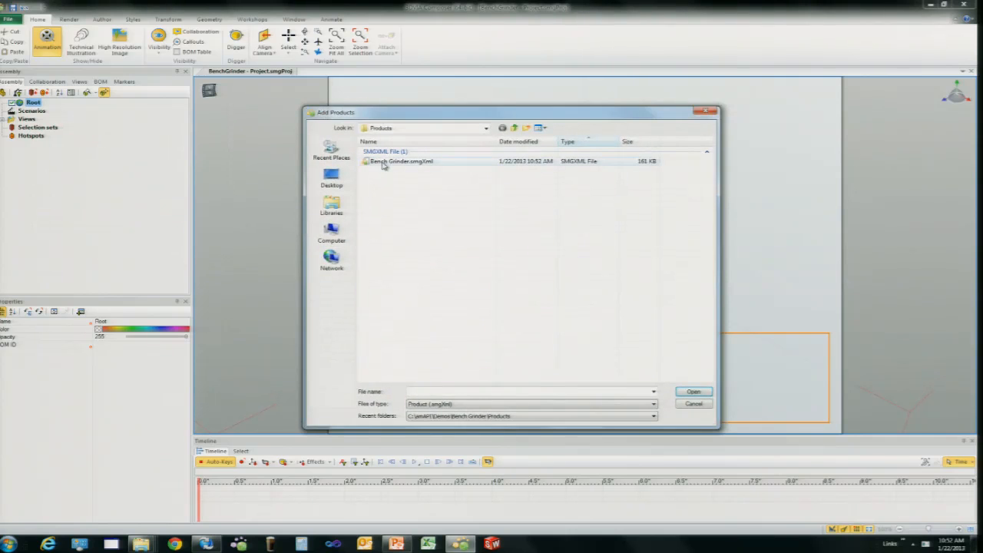
double_click(392, 163)
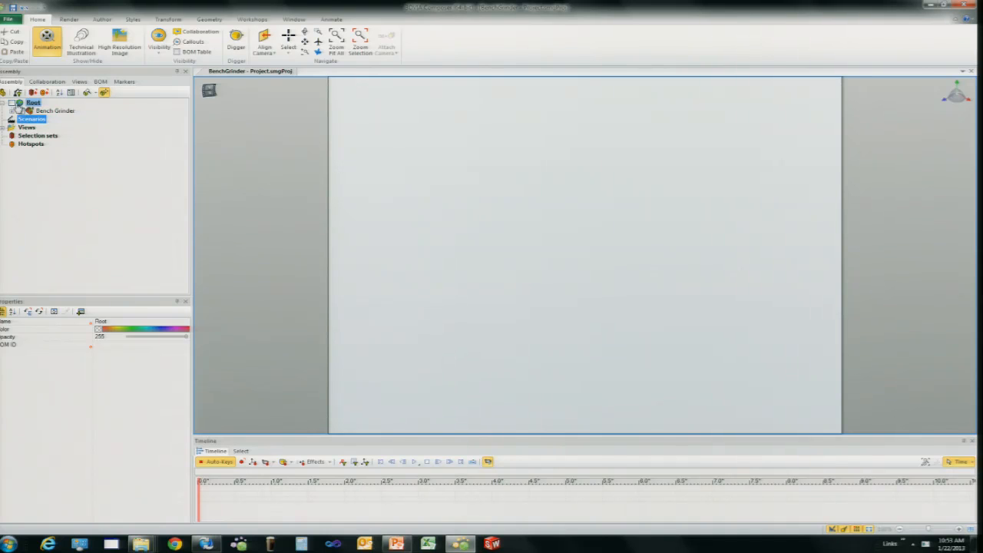
Show everything under Root and examine the motor body's appearance on the complete bench grinder.
left_click(10, 103)
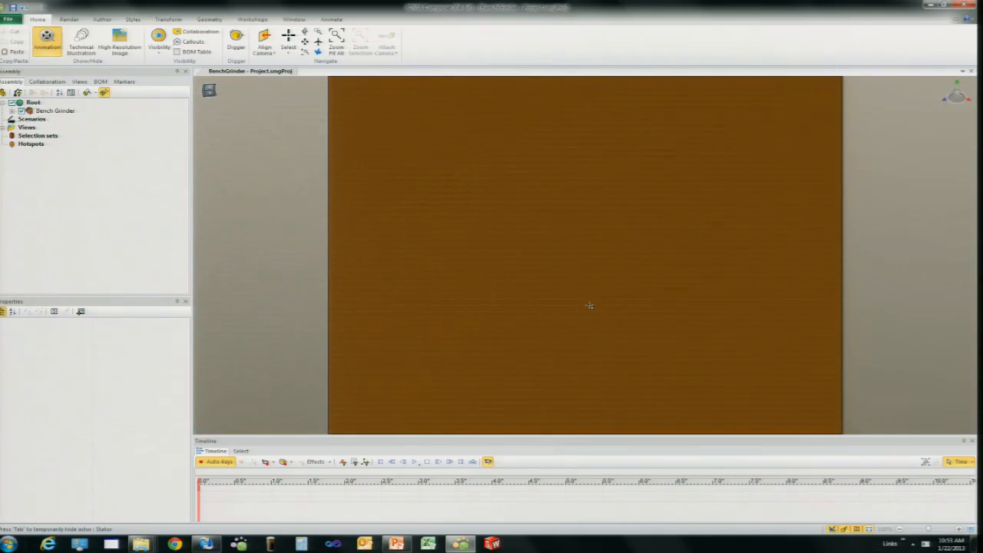
scroll(591, 304, "down", 5)
left_click(683, 183)
scroll(683, 183, "down", 5)
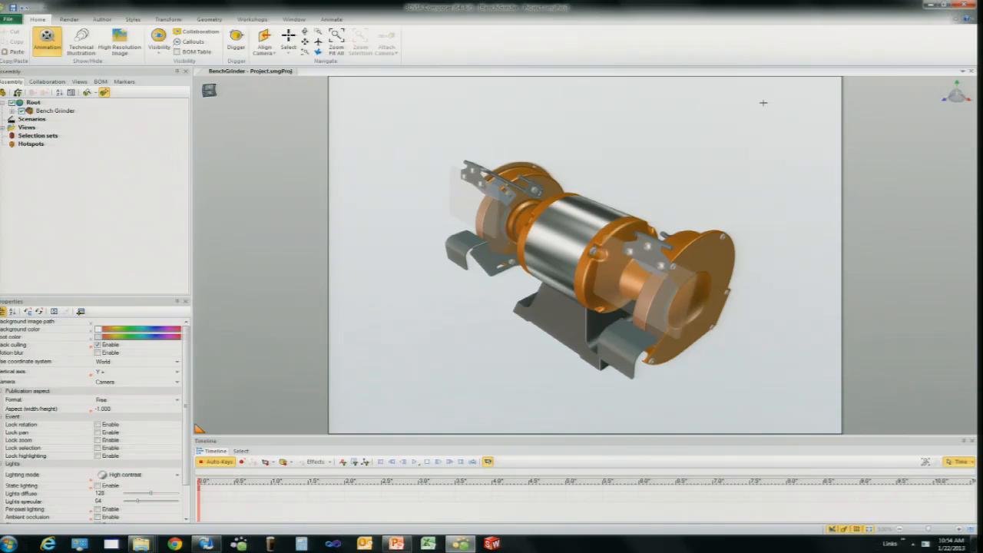
Close the project without saving it and minimize the 3DVIA Composer window.
left_click(969, 72)
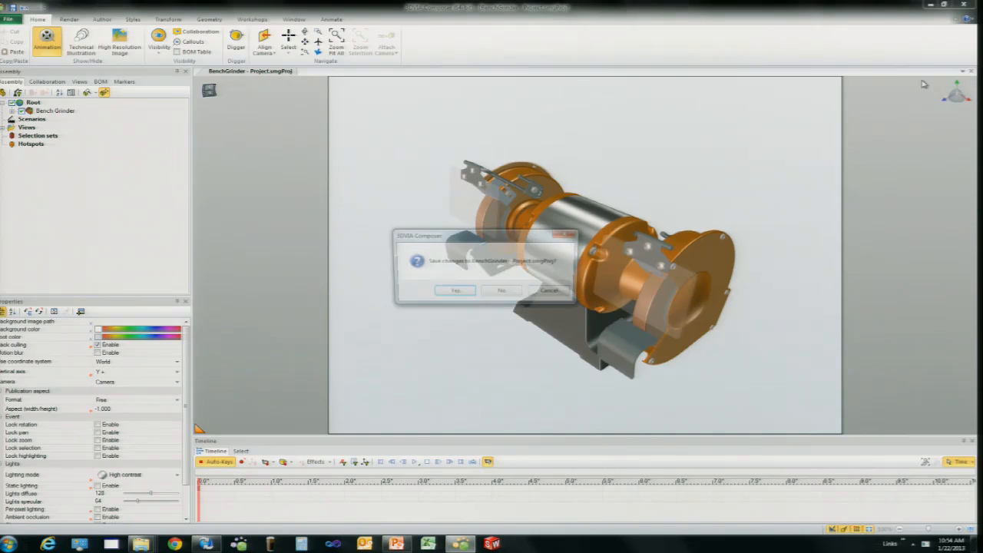
left_click(488, 292)
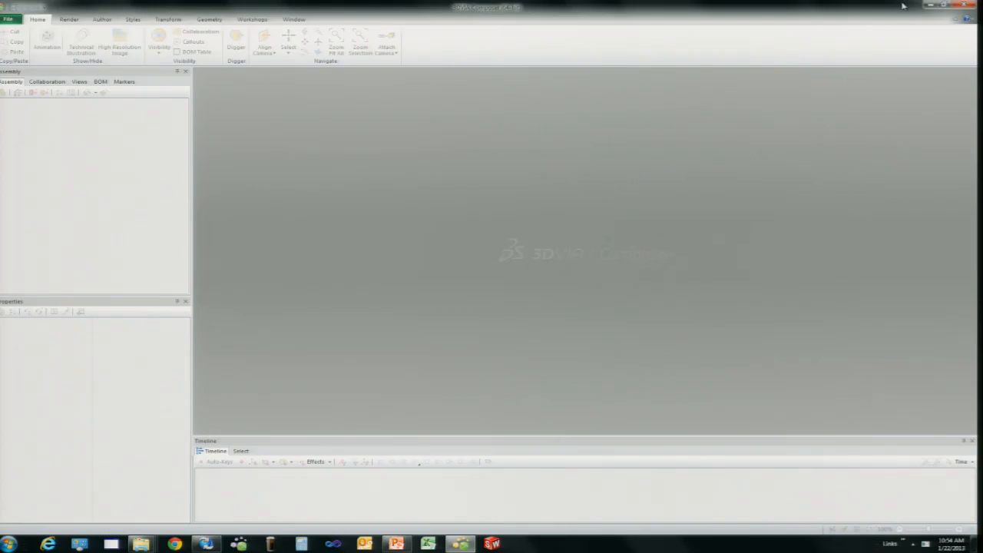
left_click(930, 4)
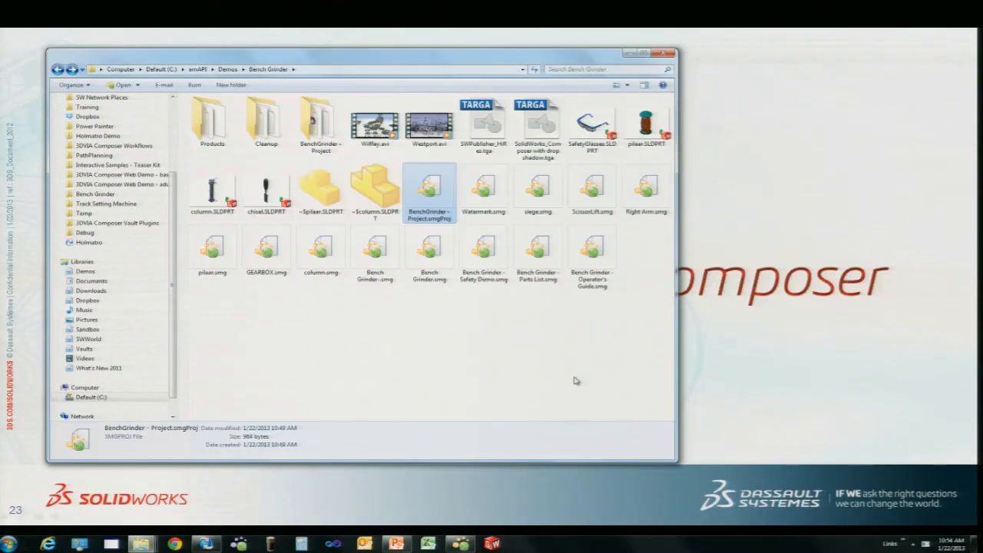
left_click(758, 218)
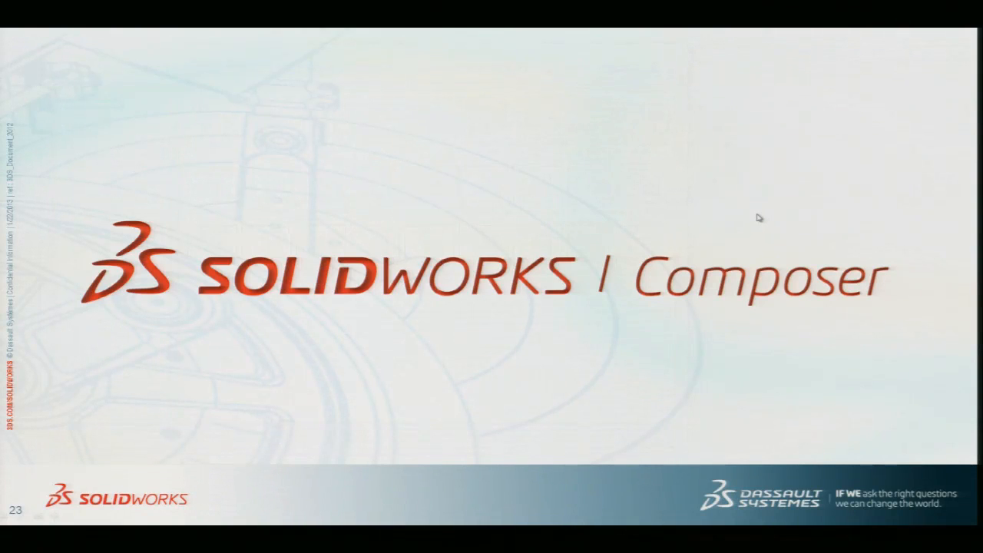
left_click(759, 218)
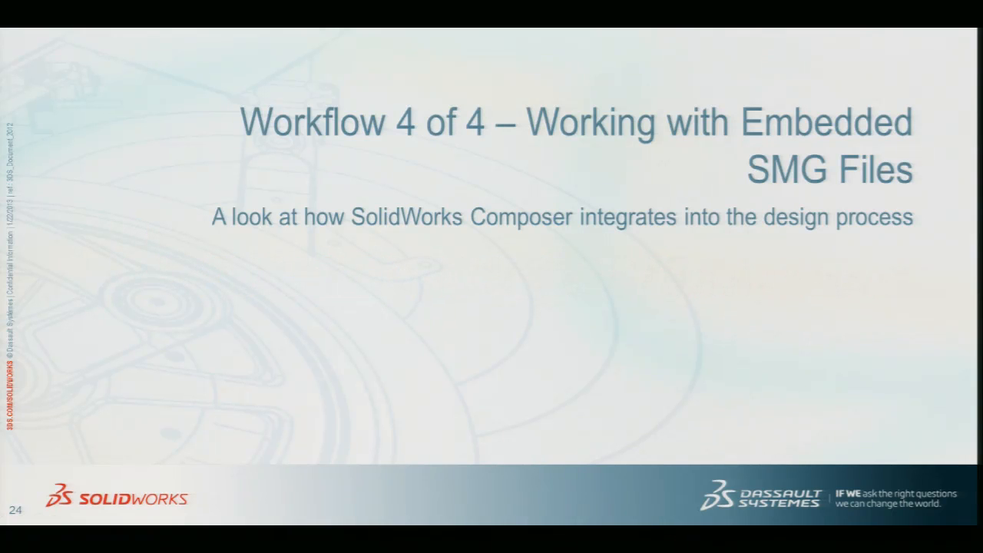
key("Page_Down")
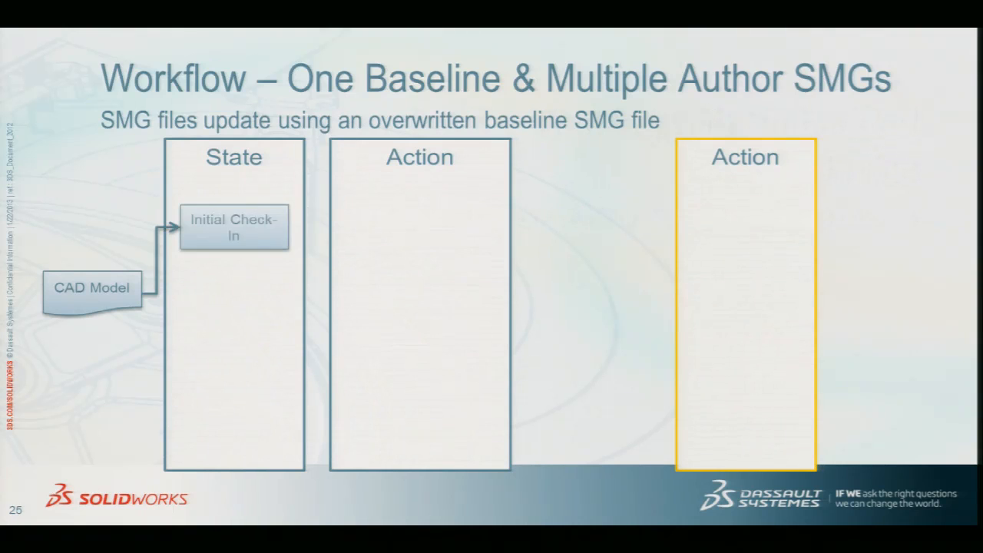
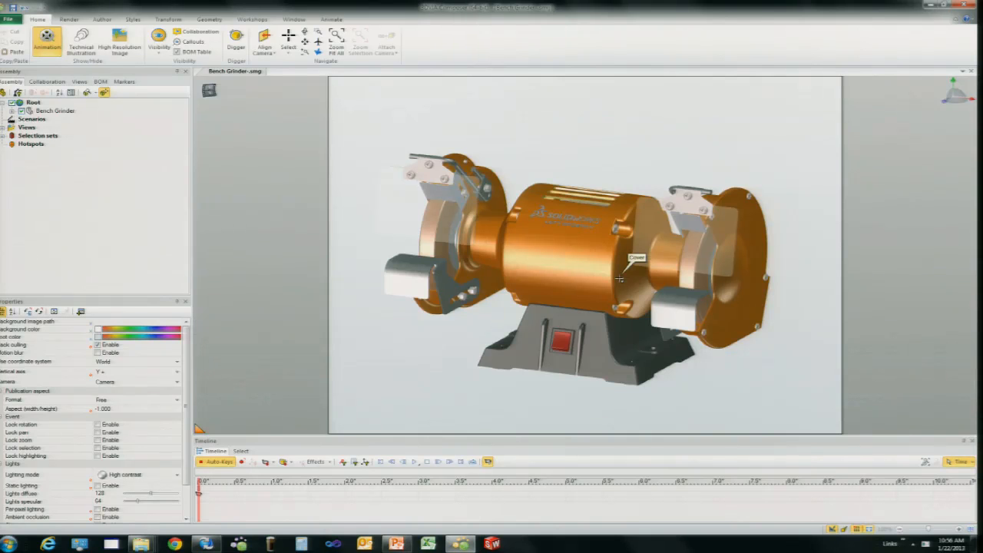
Merge pilaar.smg from the Bench Grinder folder into the current bench grinder document.
left_click(13, 110)
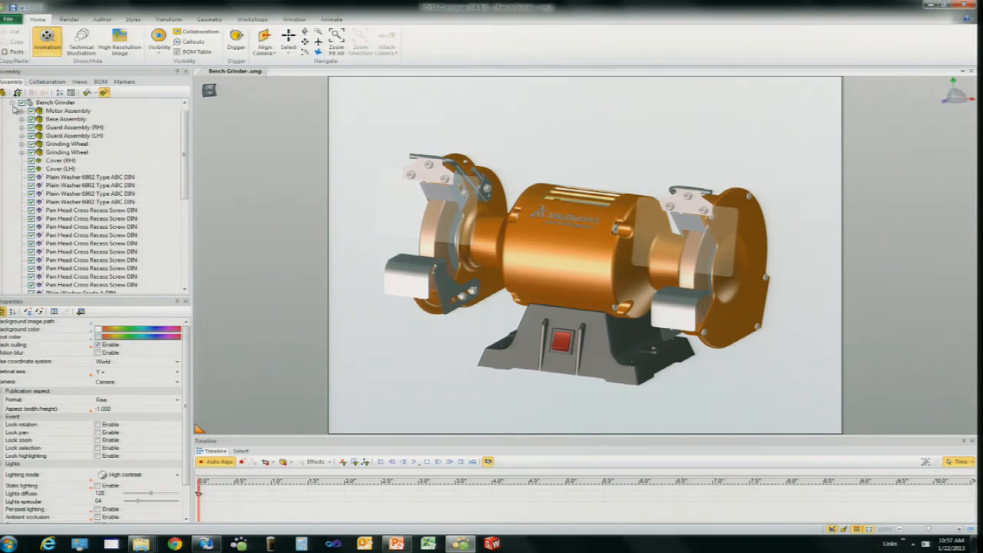
left_click(13, 110)
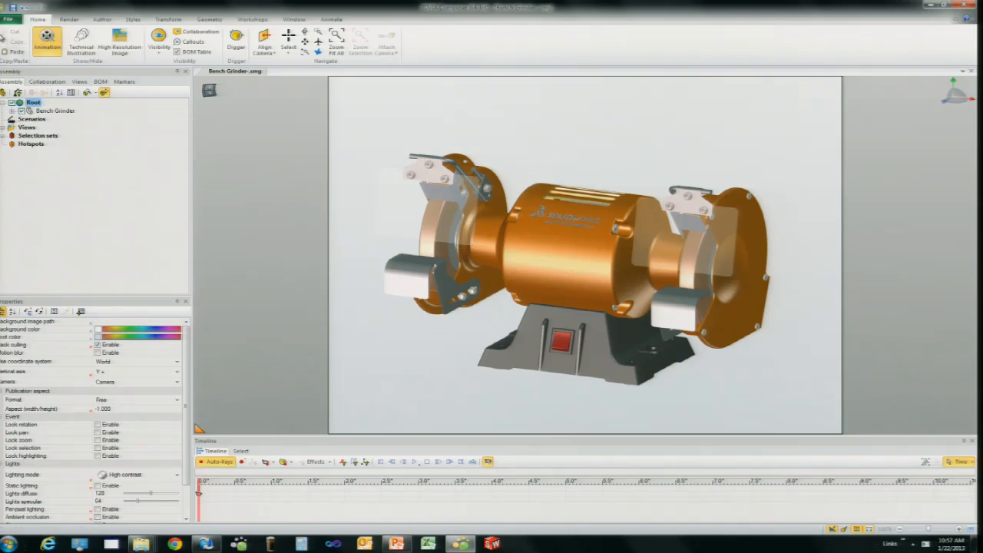
left_click(9, 18)
left_click(22, 55)
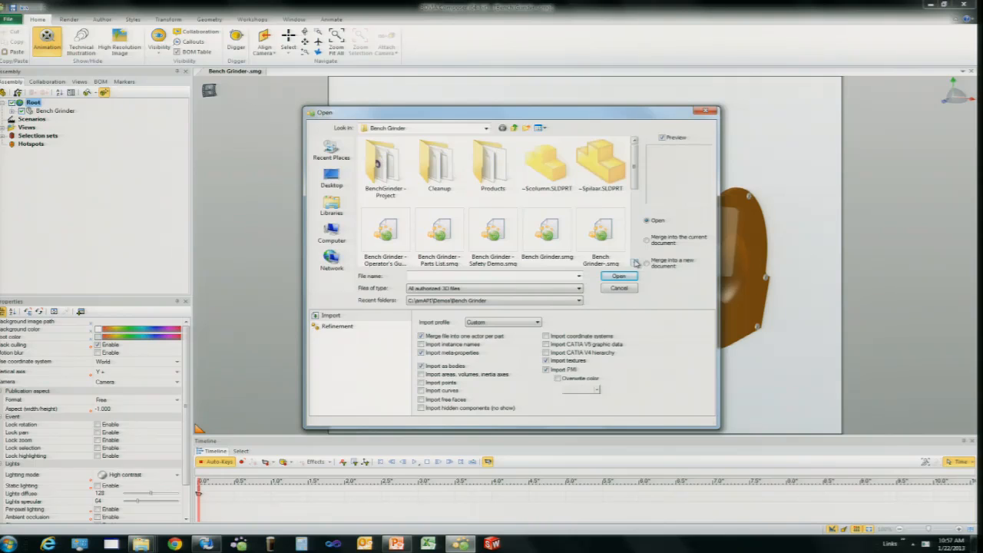
scroll(636, 263, "down", 1)
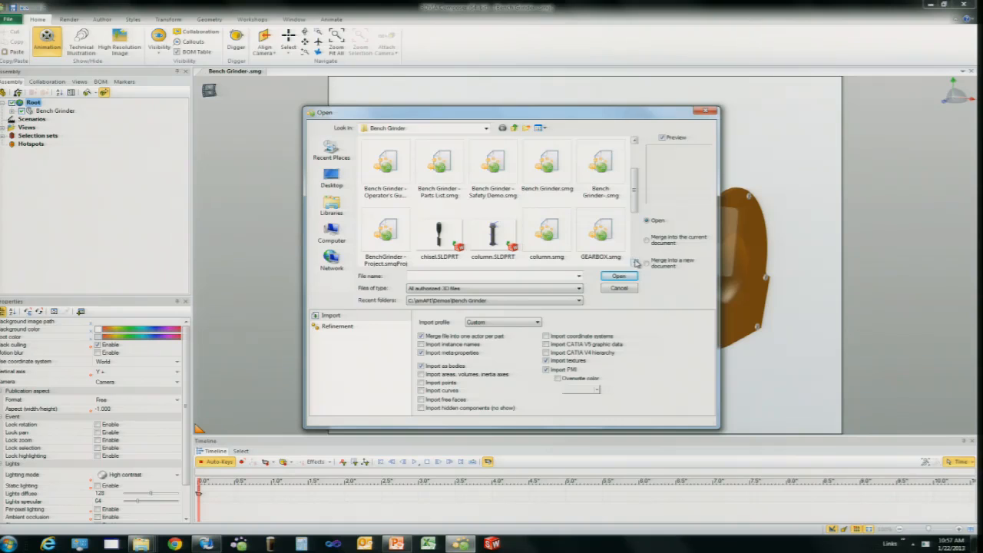
scroll(582, 257, "down", 2)
left_click(439, 200)
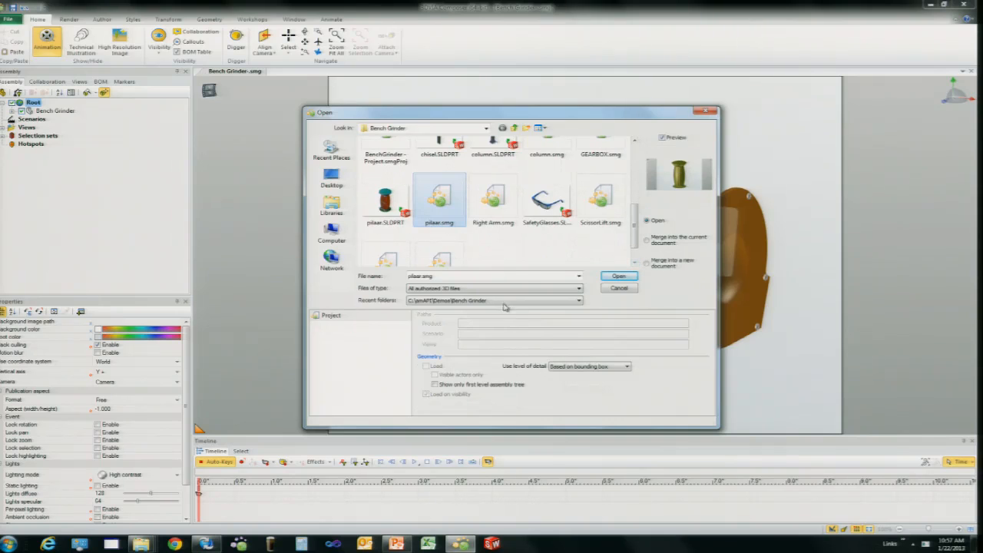
left_click(647, 241)
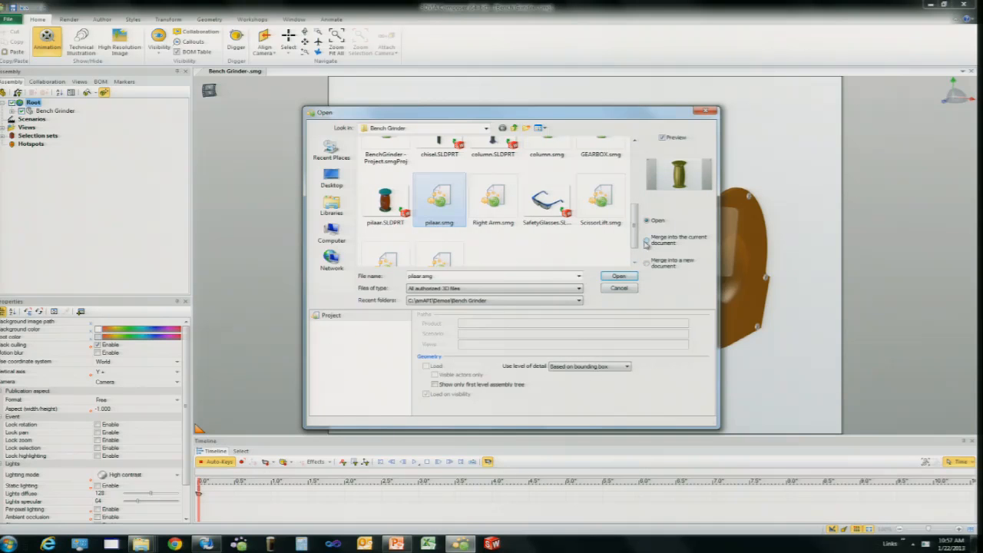
left_click(628, 278)
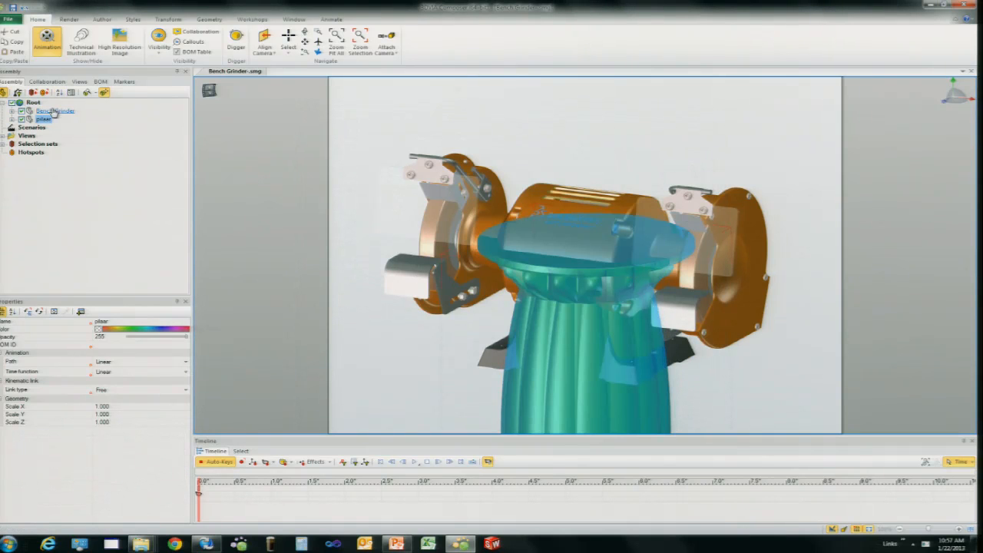
Move the pilaar column straight down so the bench grinder's base rests on top of it.
left_click(365, 201)
left_click(583, 420)
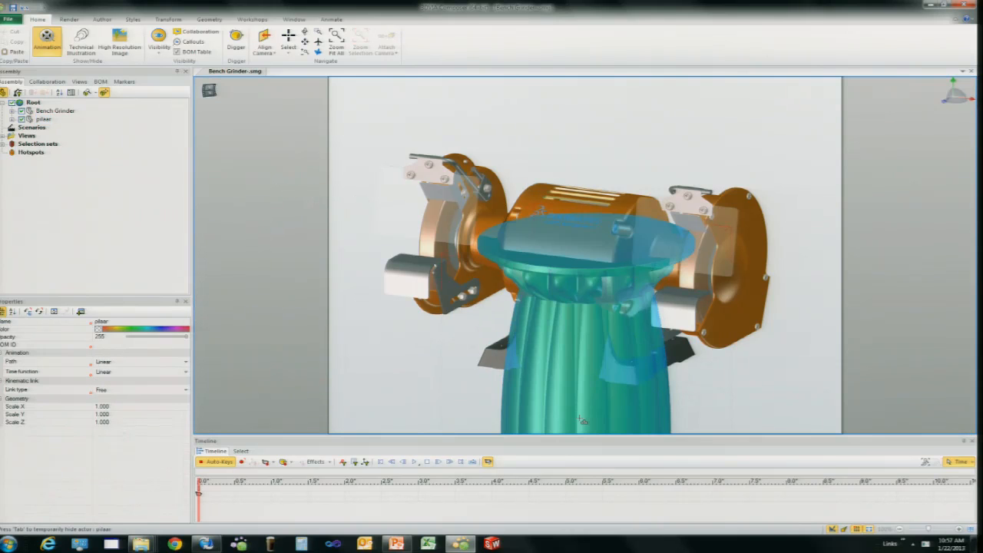
right_click(387, 394)
left_click(402, 369)
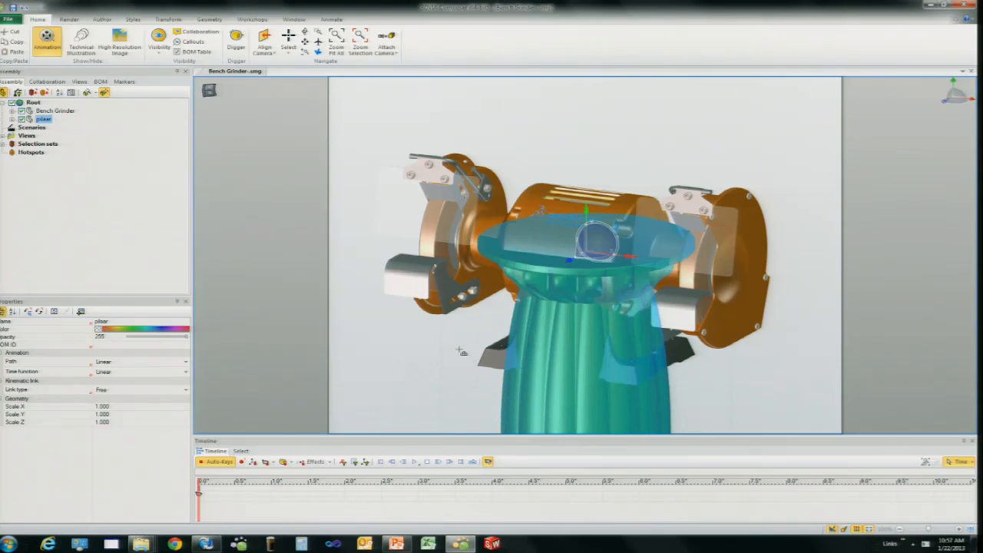
left_click_drag(590, 212, 555, 335)
left_click(406, 344)
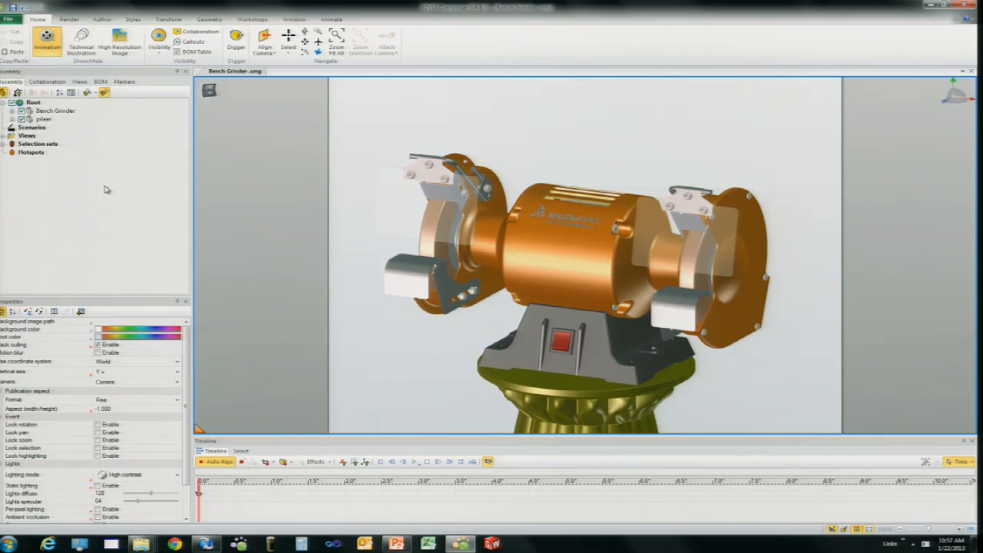
Save the document as Bench Grinder - Sales.smg in the Bench Grinder folder.
left_click(12, 21)
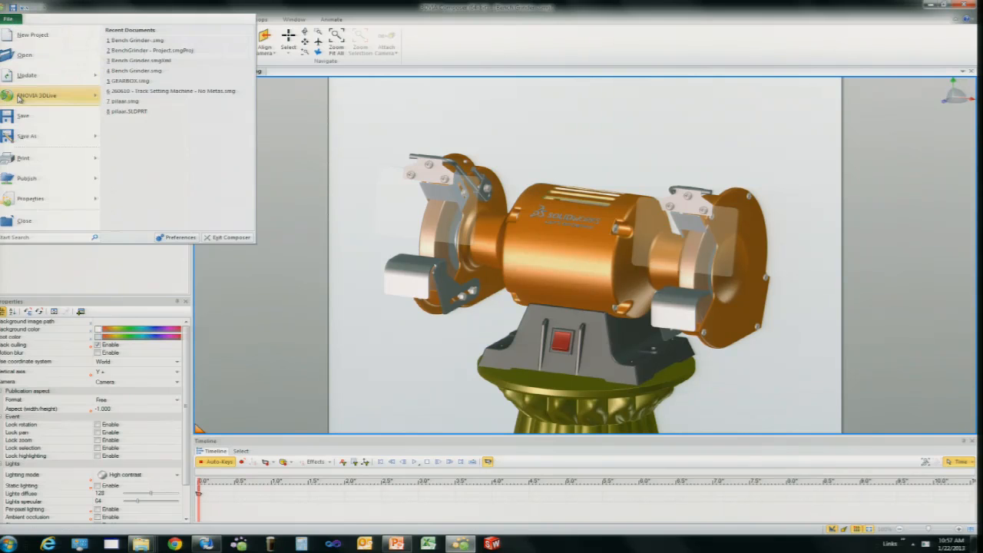
left_click(32, 139)
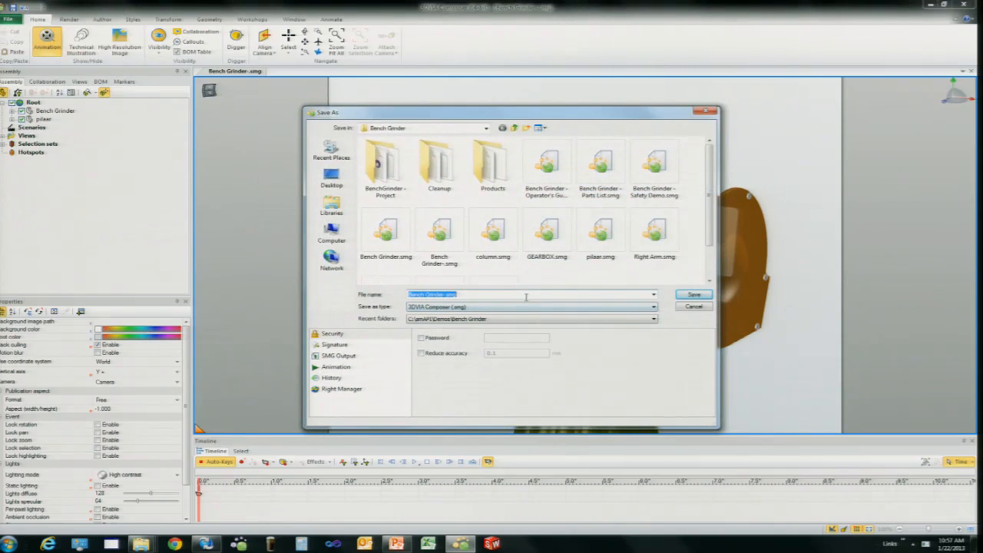
left_click(526, 296)
type("- Sales.s")
key("Return")
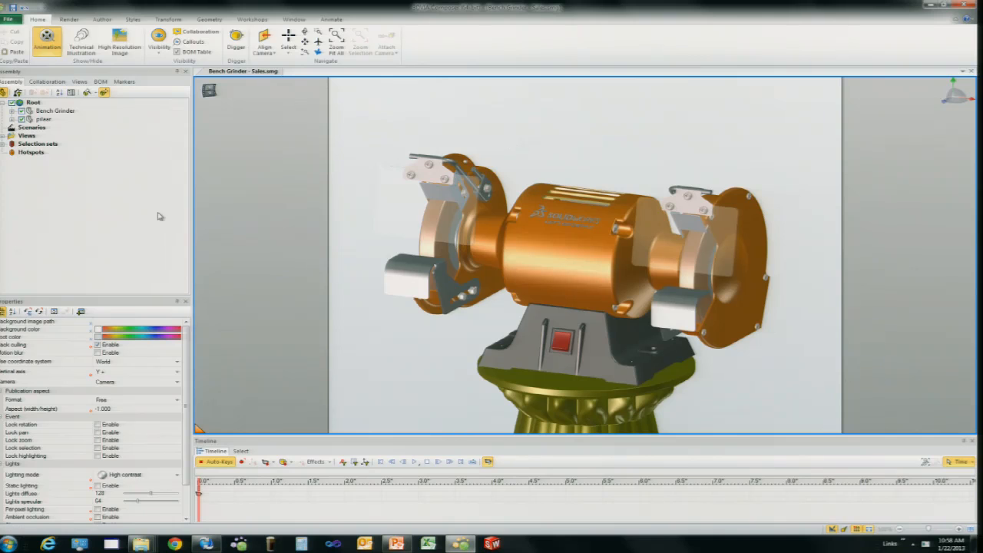
Update the Bench Grinder assembly in the current document with the Bench Grinder.smg file.
left_click(40, 112)
key("alt")
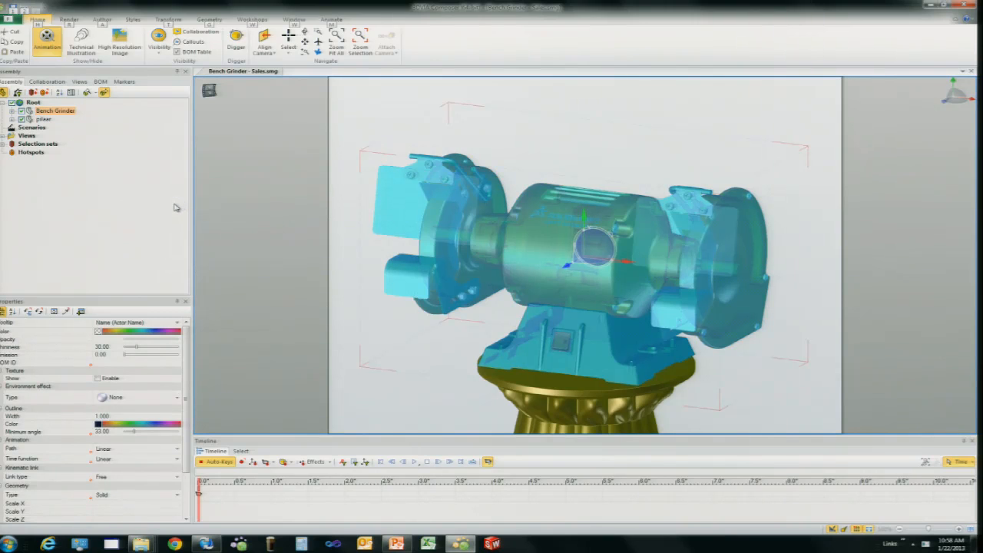
left_click(6, 21)
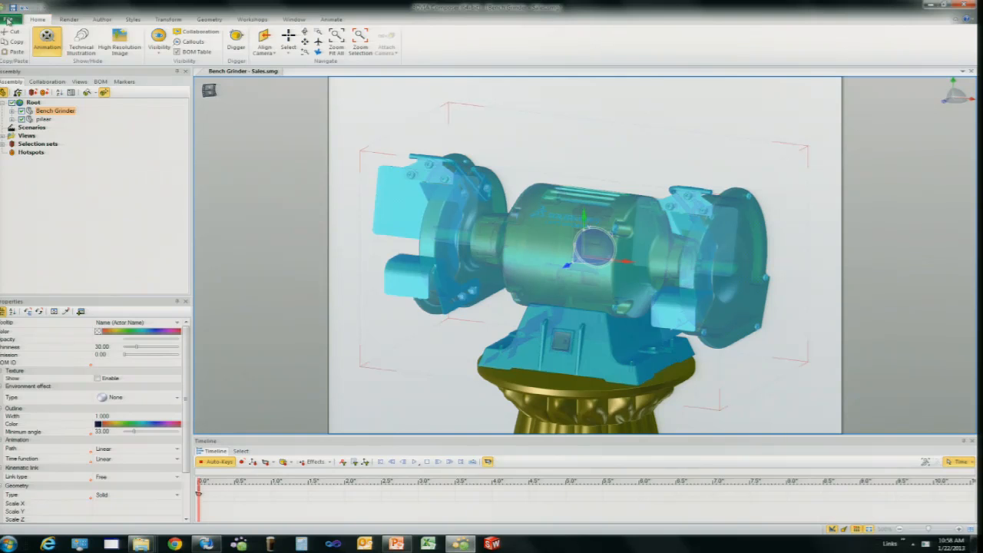
left_click(6, 20)
mouse_move(48, 81)
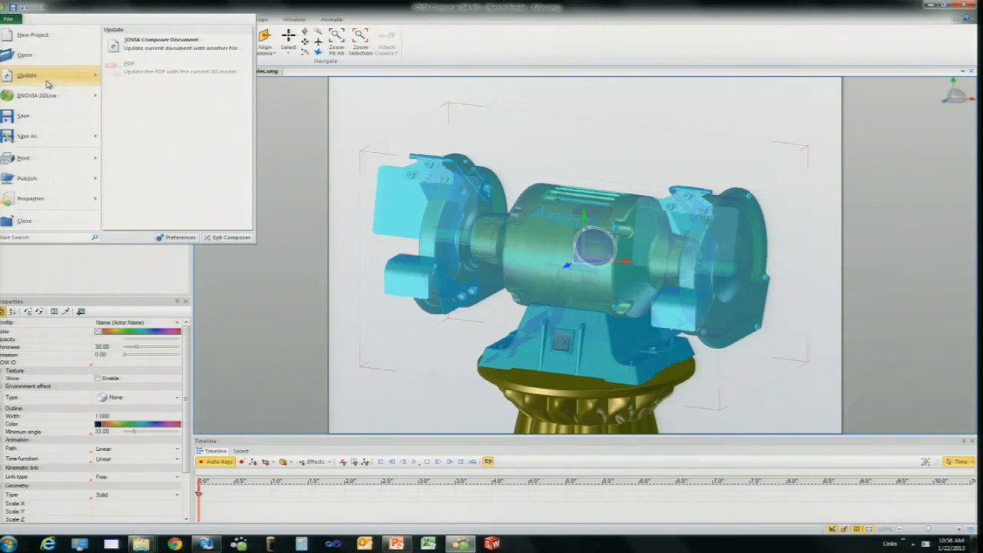
left_click(138, 38)
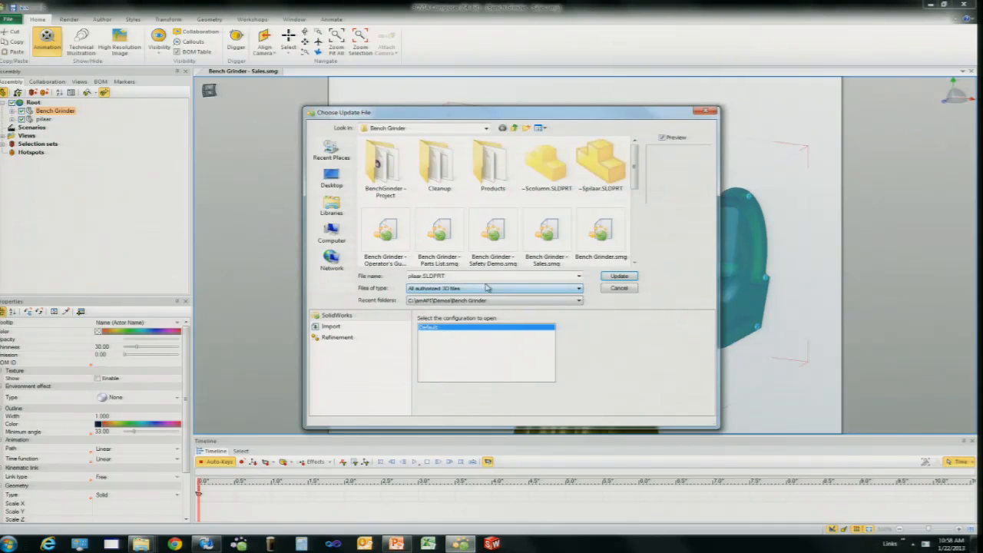
scroll(634, 172, "down", 3)
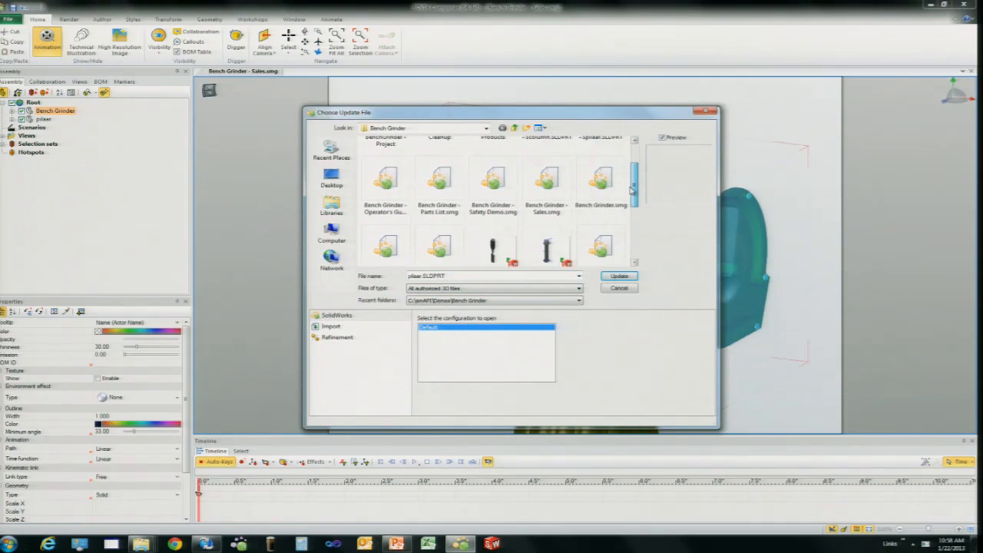
left_click(601, 163)
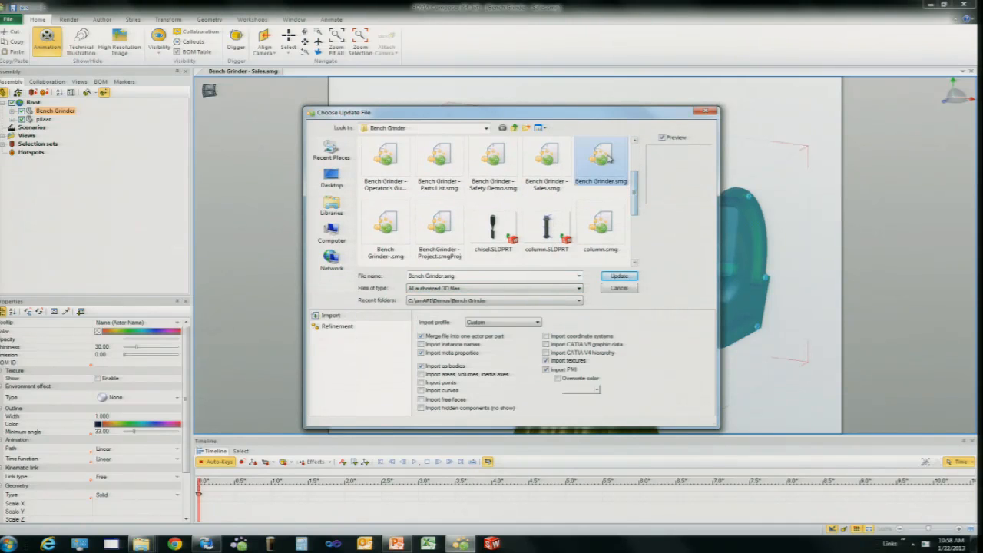
left_click(619, 277)
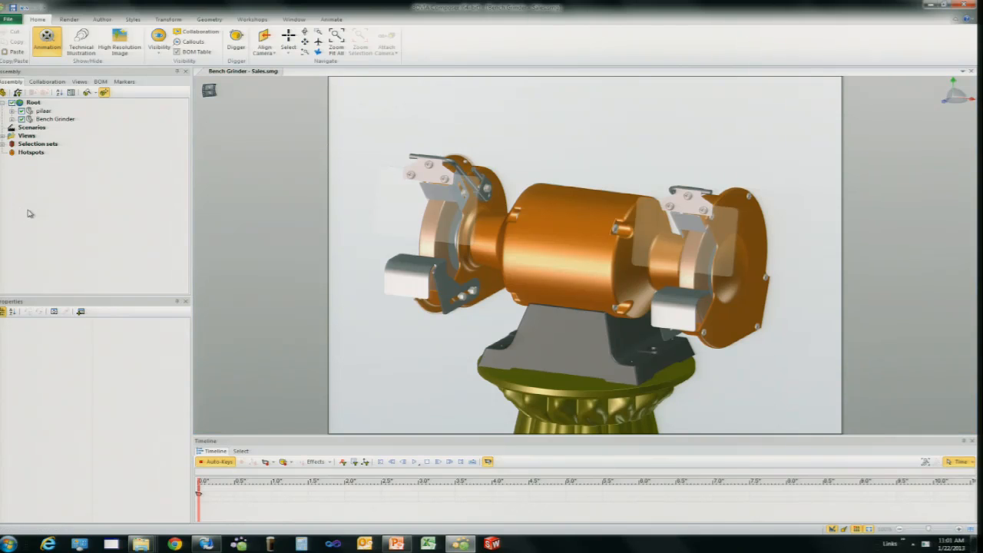
Select the updated Bench Grinder assembly to inspect it and switch to the PowerPoint slide show.
left_click(31, 121)
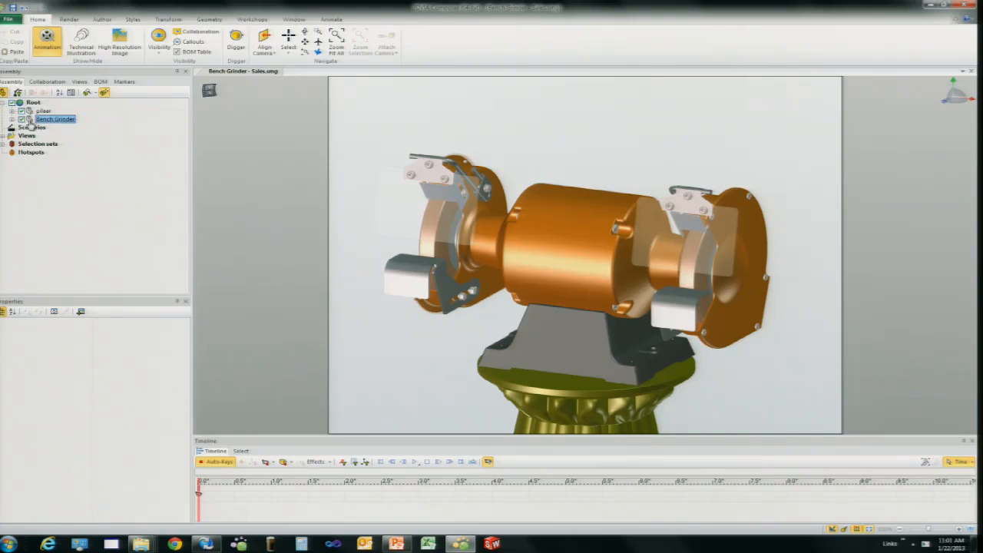
key("alt")
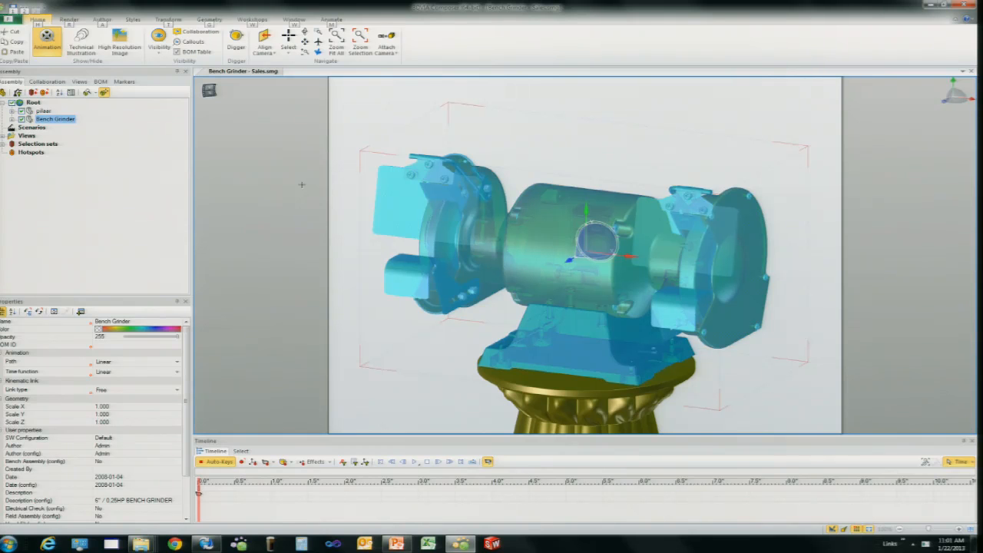
key("alt+Tab")
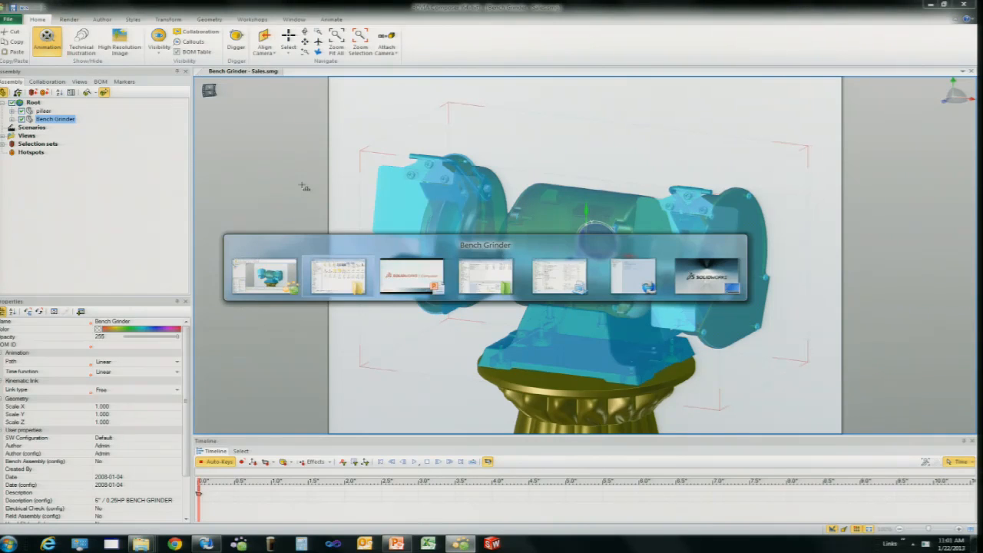
key("Right")
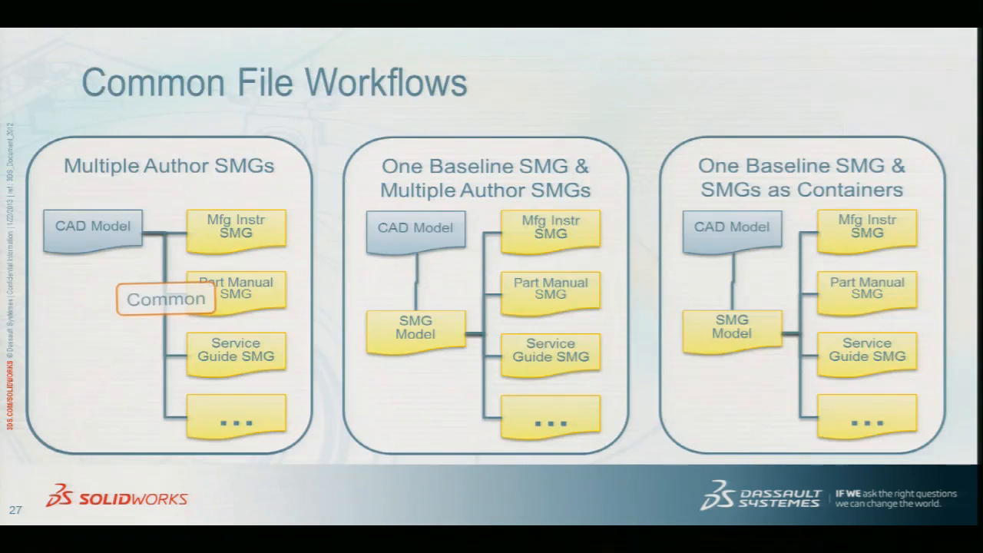
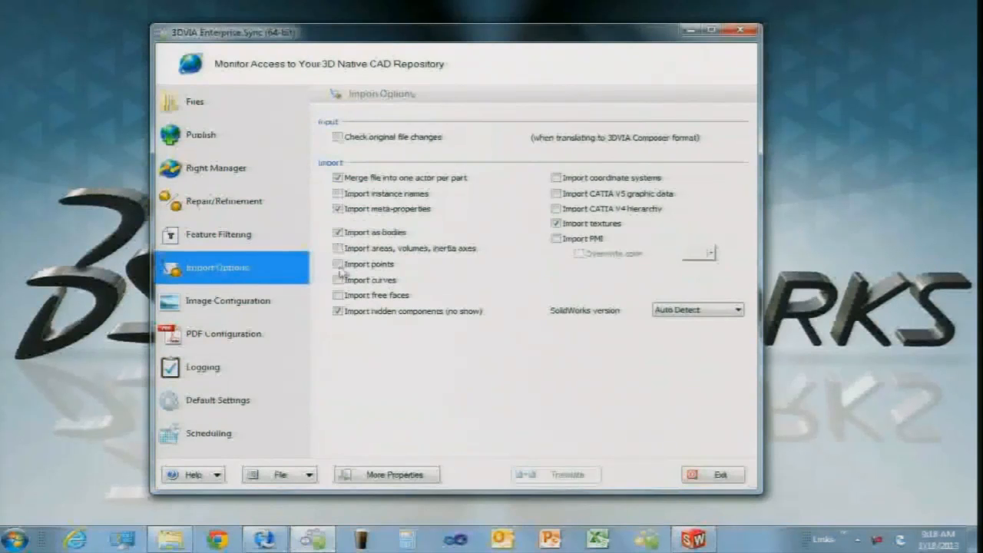
Turn off importing hidden components and set the image camera views to the front face only.
left_click(338, 311)
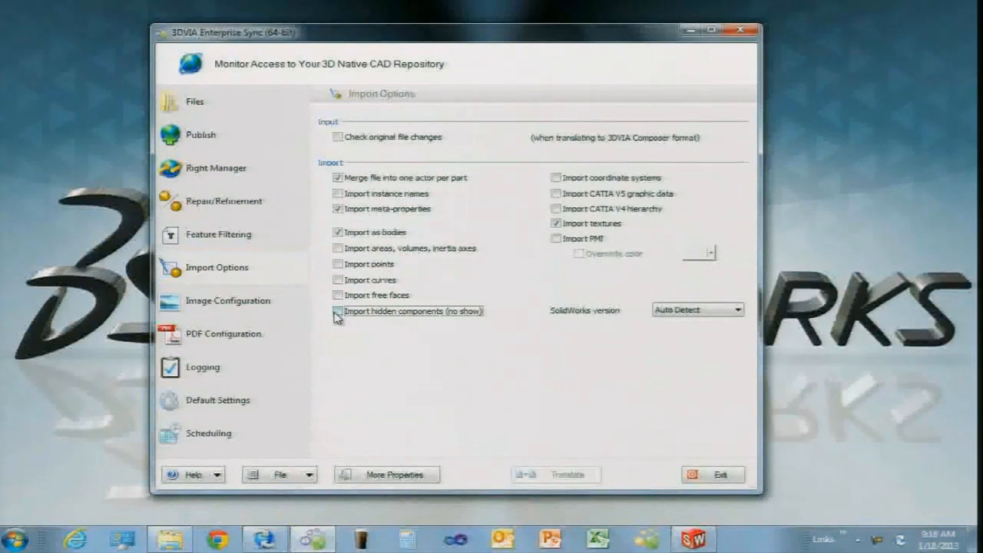
left_click(268, 304)
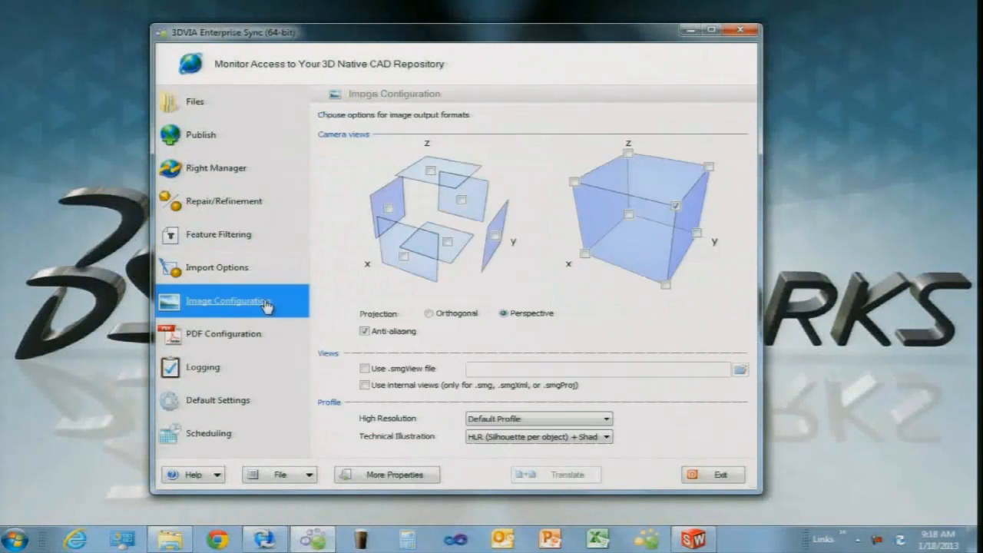
left_click(403, 255)
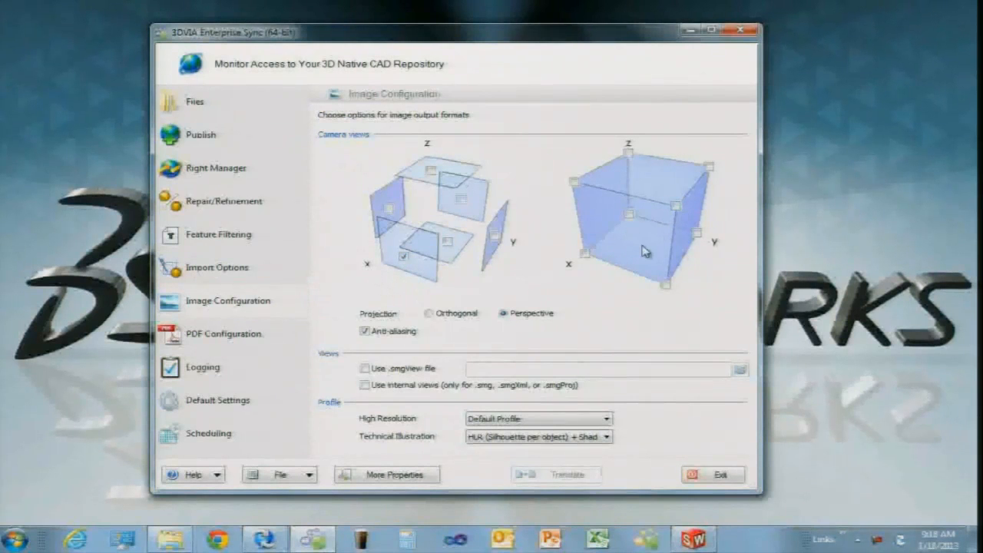
Review the available high-resolution image profiles and the PDF, logging and default settings of the batch.
left_click(504, 419)
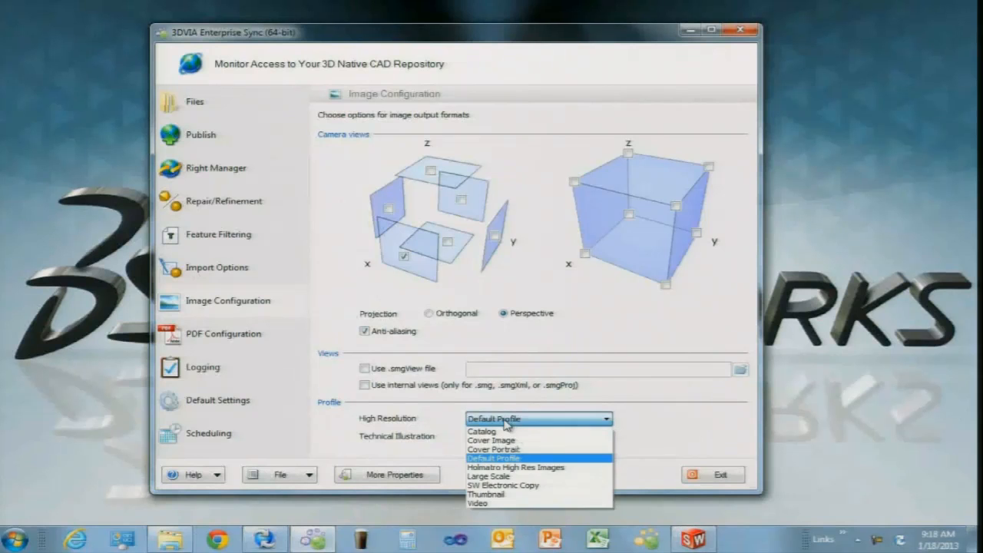
left_click(505, 423)
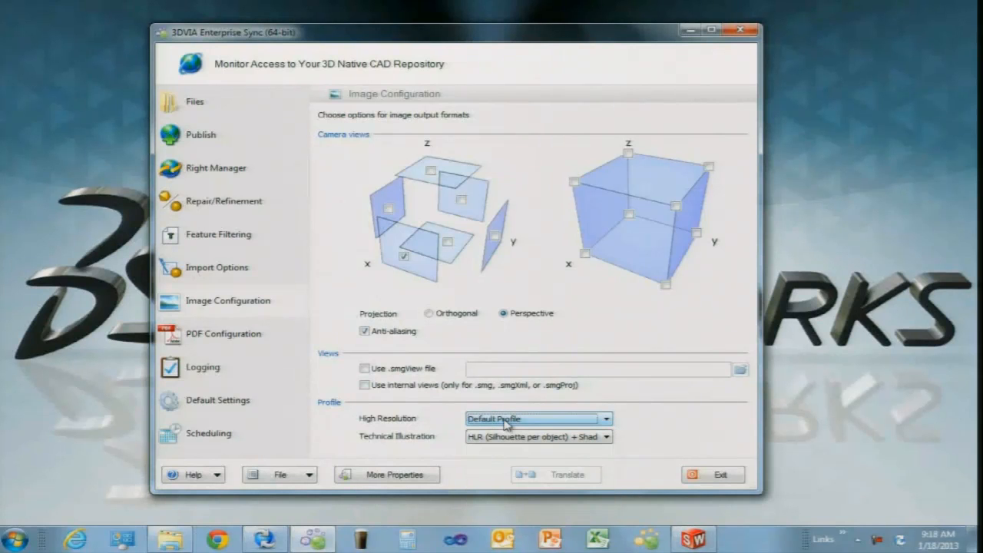
left_click(251, 342)
left_click(245, 367)
left_click(245, 399)
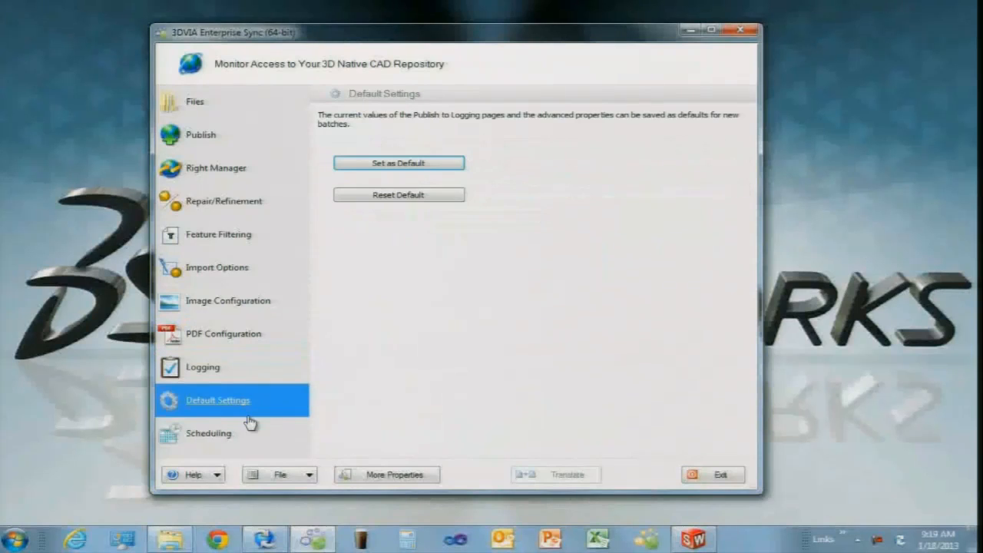
Save the current batch as SWWorld Task and open the SMG to SVG.seeb batch.
left_click(309, 475)
left_click(301, 473)
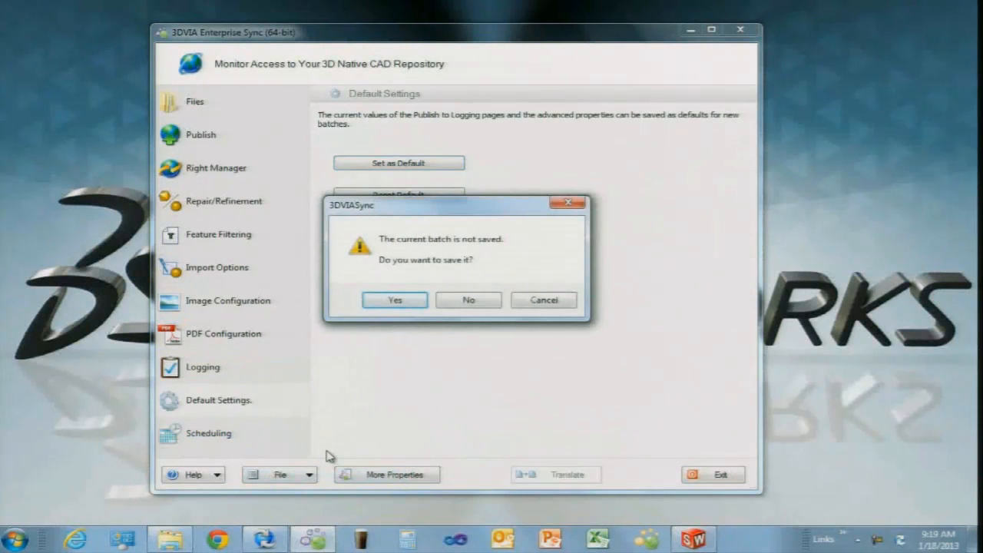
left_click(396, 301)
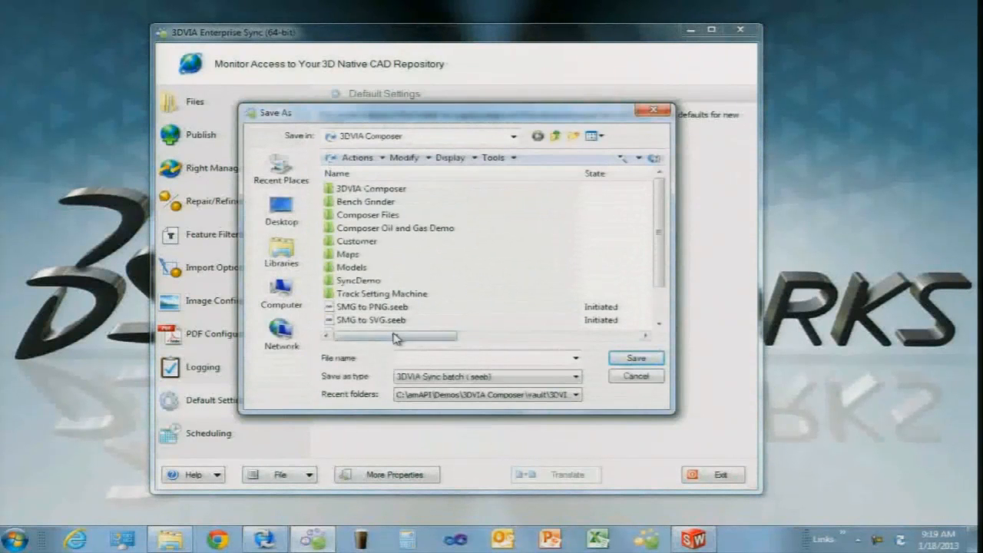
left_click(417, 358)
type("SWWorld Task")
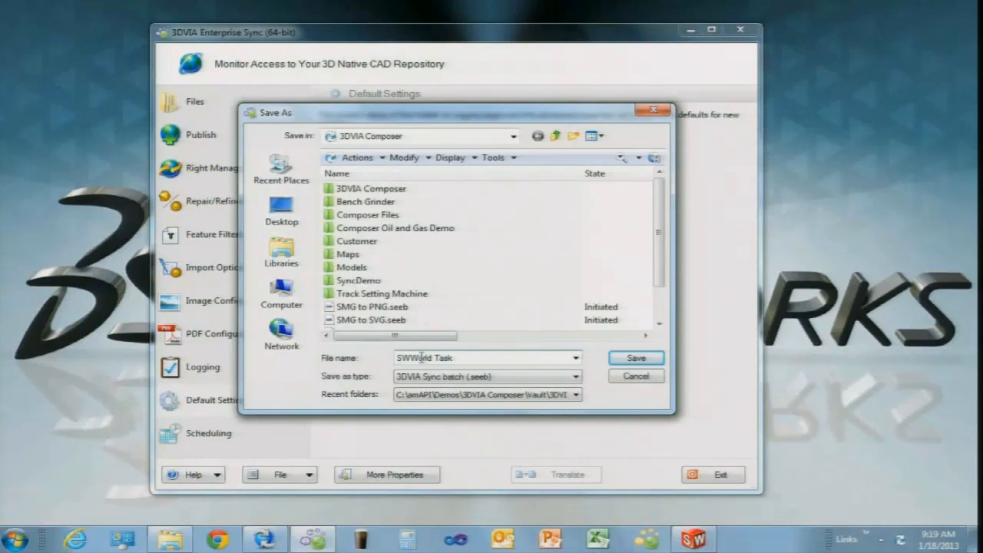
left_click(636, 358)
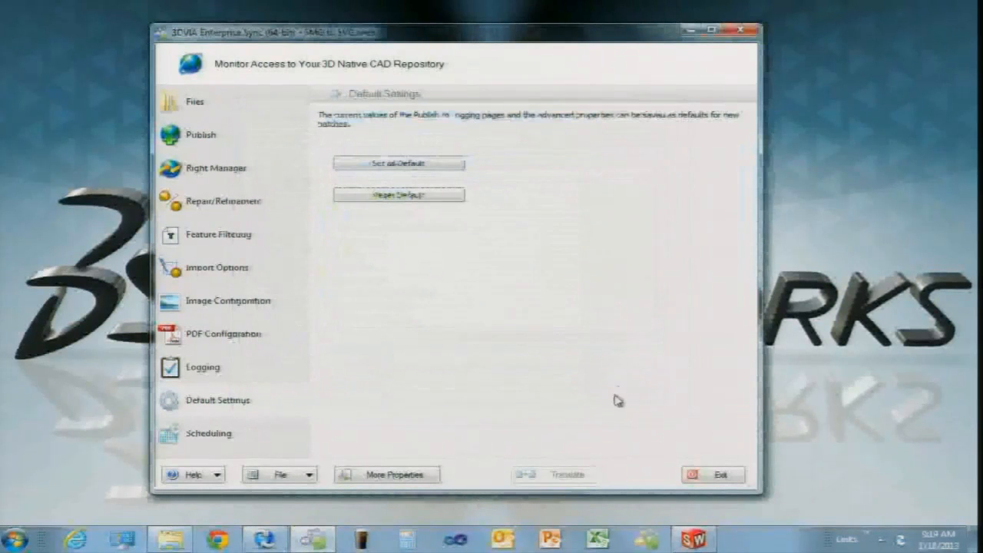
Exit Enterprise Sync, switch to SolidWorks Enterprise PDM Administration and start a new task in the 3DVIA Composer vault.
left_click(713, 477)
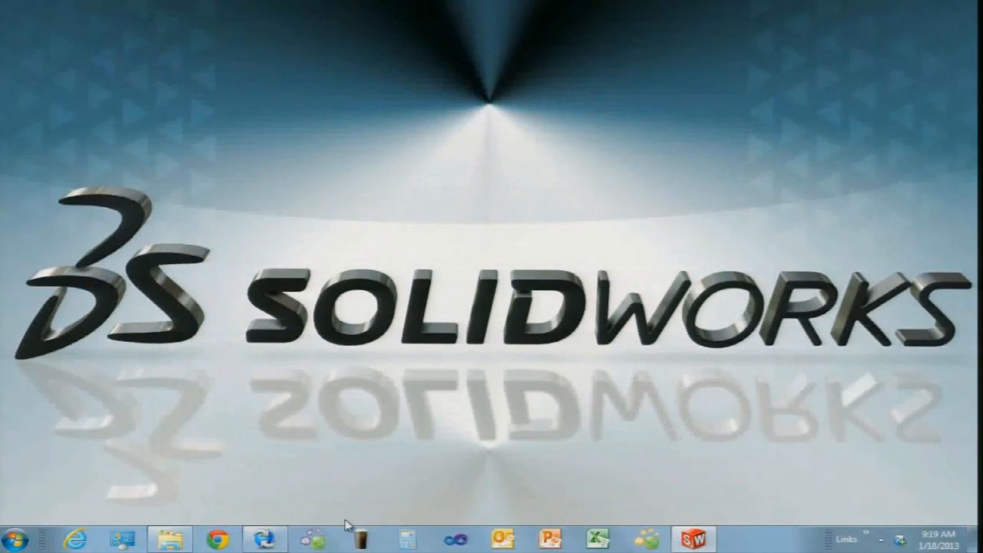
left_click(264, 539)
left_click(35, 92)
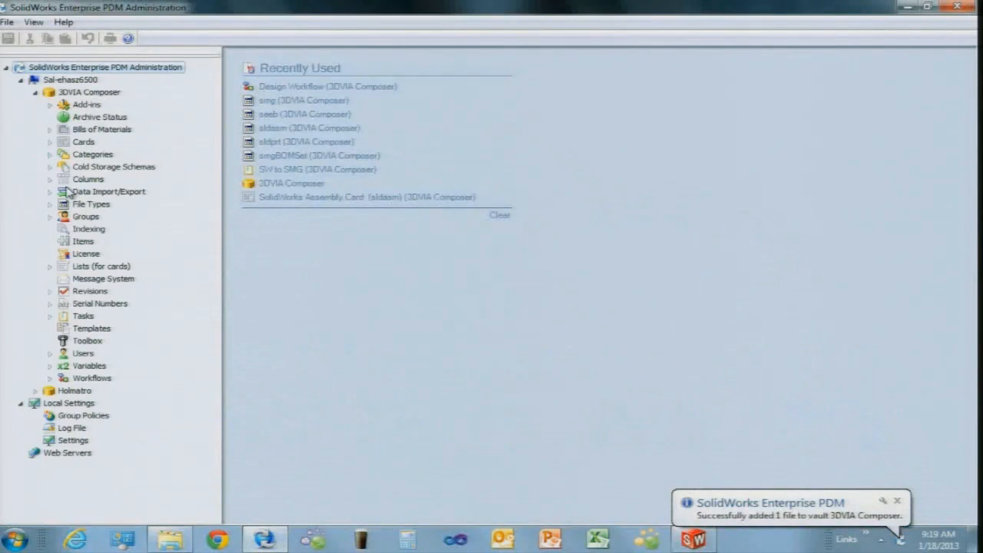
right_click(78, 317)
left_click(115, 326)
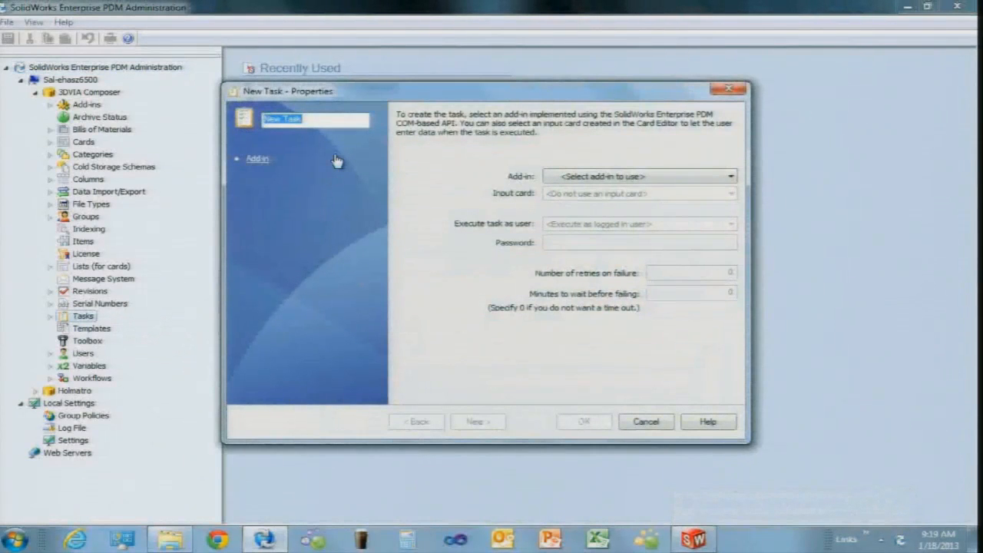
Name the task SWWorld SW to SMG and assign it the SolidWorks Composer Task AddIn.
type("SWWorld T")
key("BackSpace")
type("S")
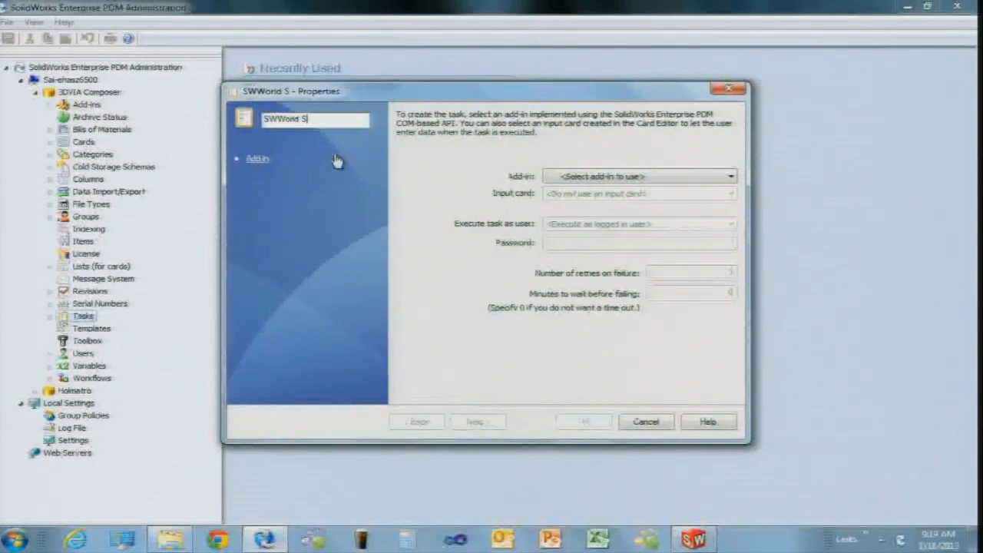
type("W to SMG")
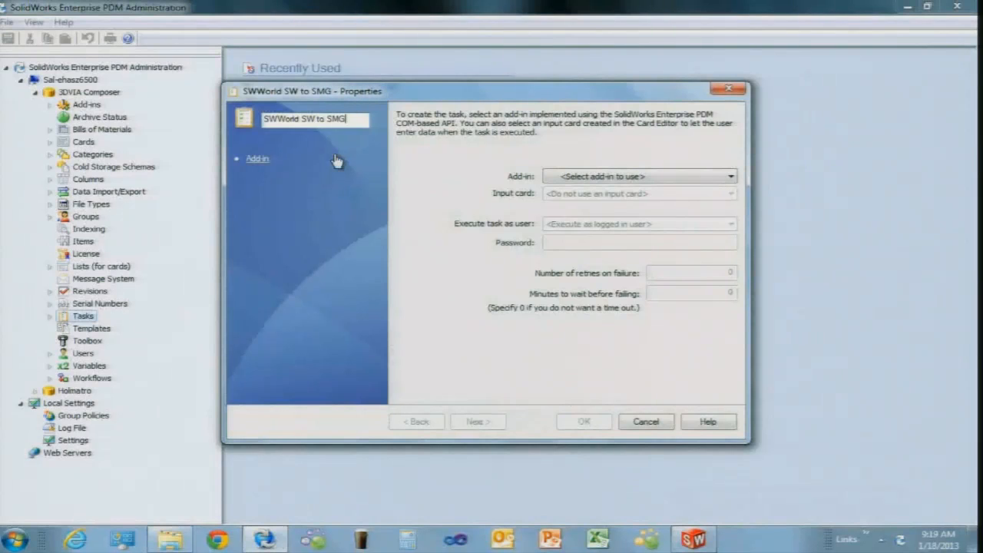
left_click(551, 181)
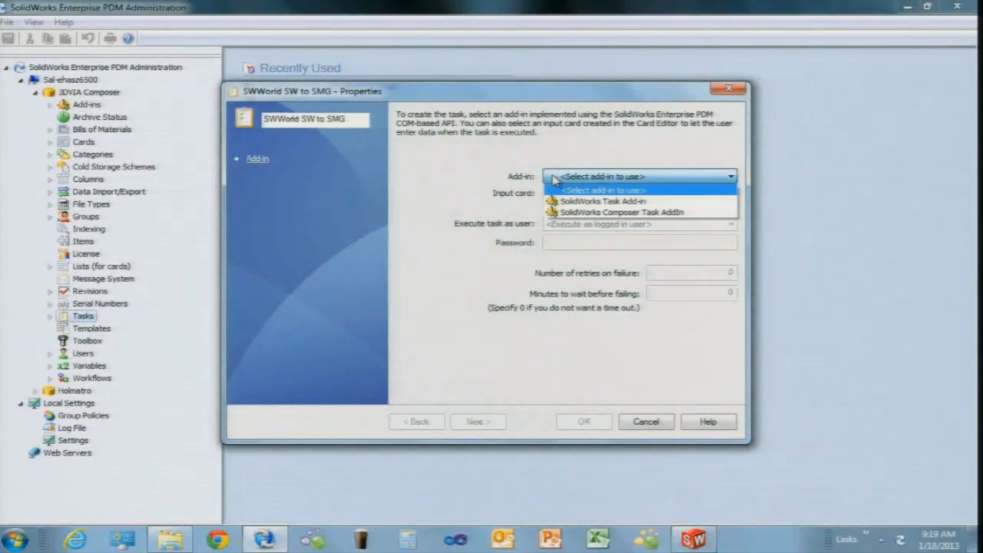
left_click(572, 212)
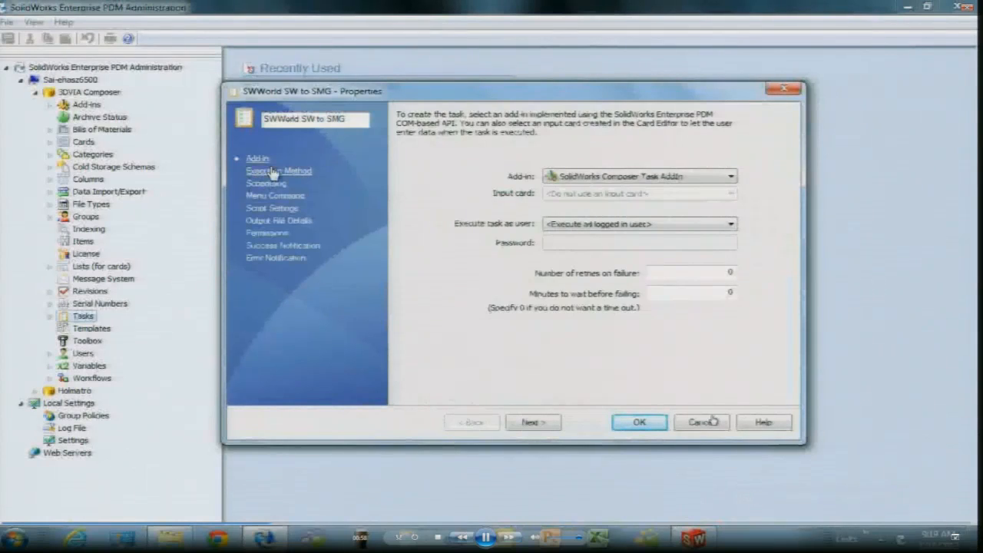
Set the task to execute on the computer where it is initiated, enable the listed computer and proceed to scheduling.
left_click(273, 171)
left_click(413, 188)
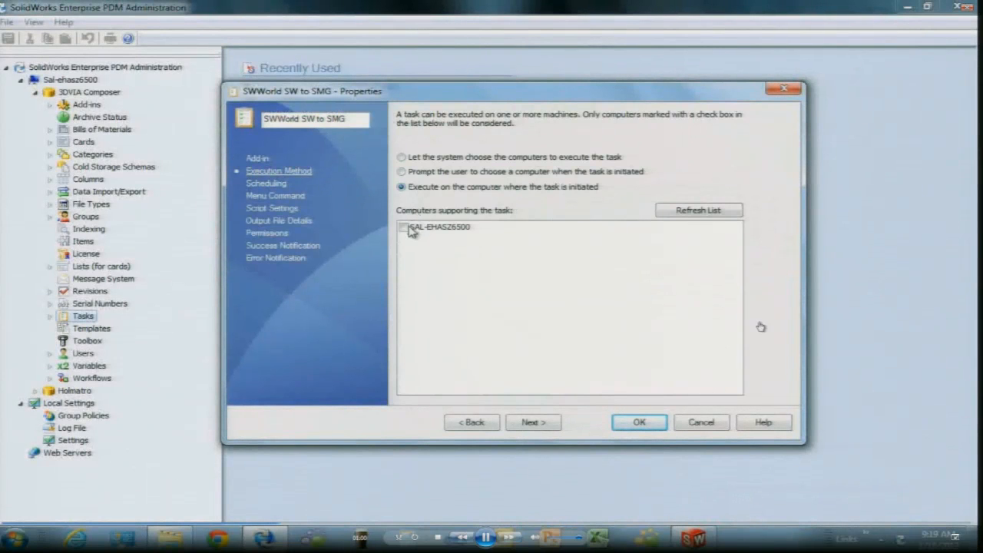
left_click(430, 227)
left_click(403, 226)
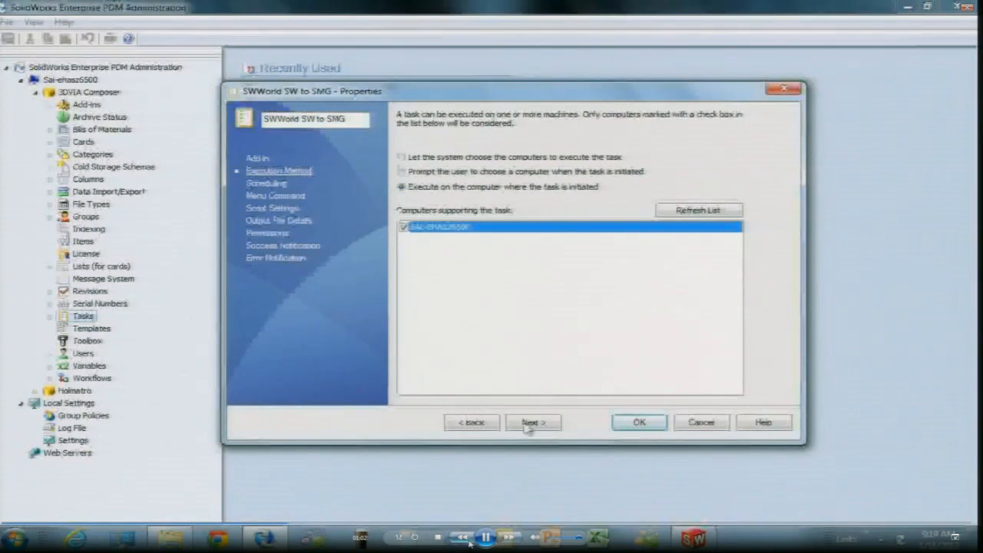
left_click(528, 424)
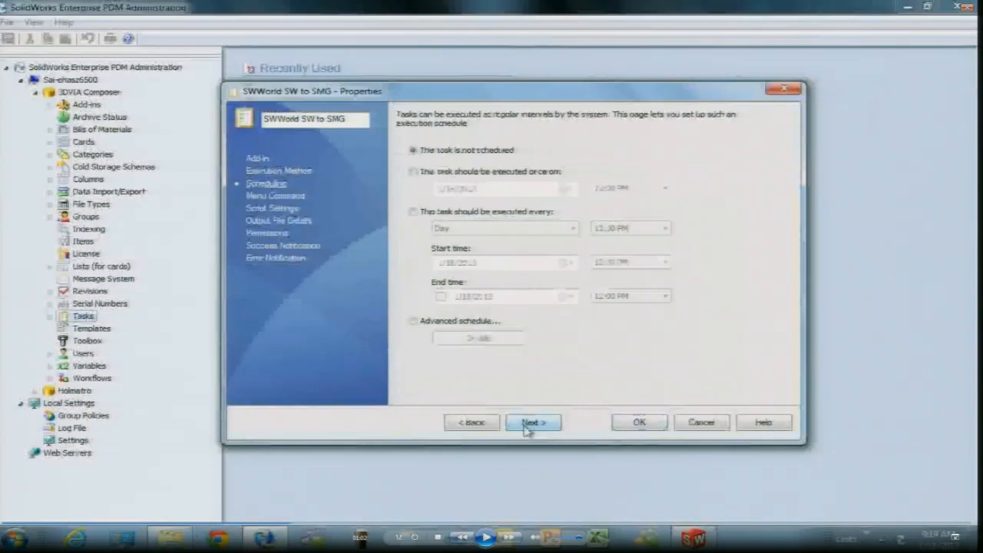
Exit full-screen playback of the Managing Composer Files - Expert video and minimize the player window.
left_click(956, 539)
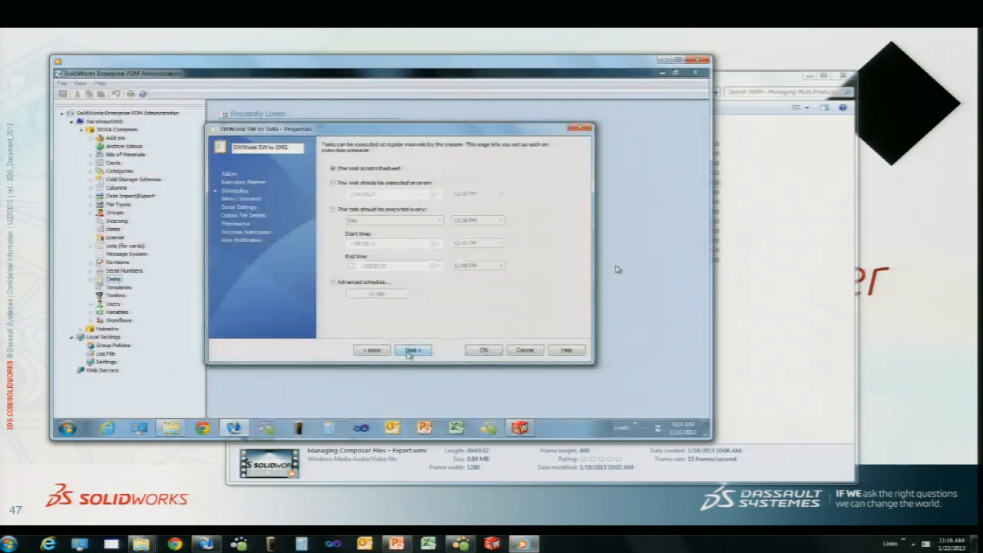
mouse_move(576, 293)
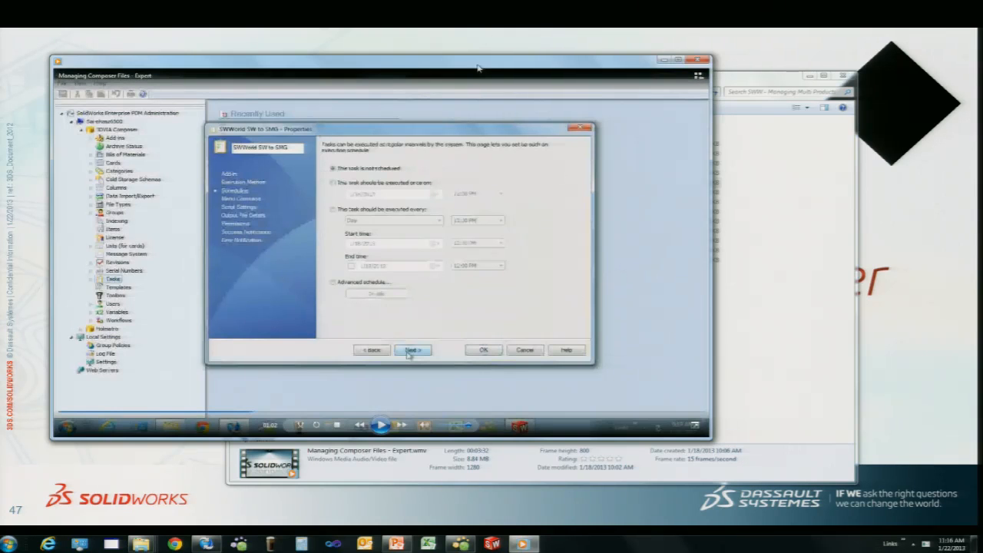
left_click_drag(477, 67, 528, 285)
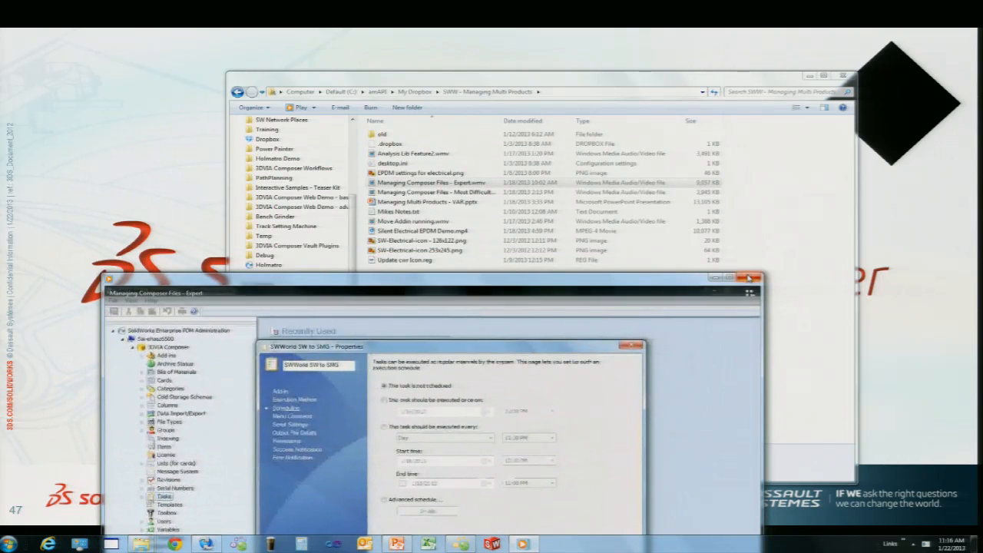
left_click_drag(677, 285, 682, 80)
mouse_move(523, 396)
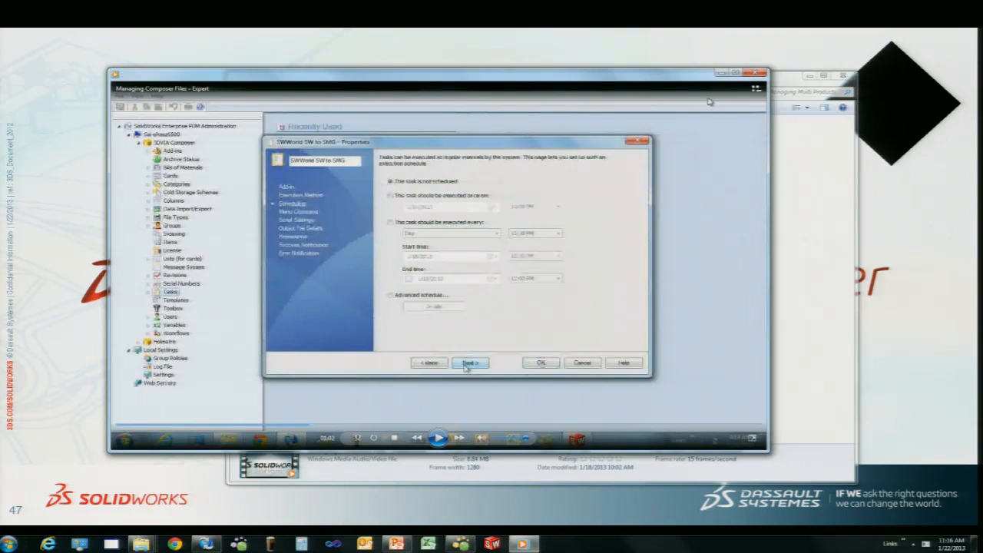
left_click(720, 73)
Play the Managing Composer Files - Most Difficult 1 video in full screen.
left_click(453, 194)
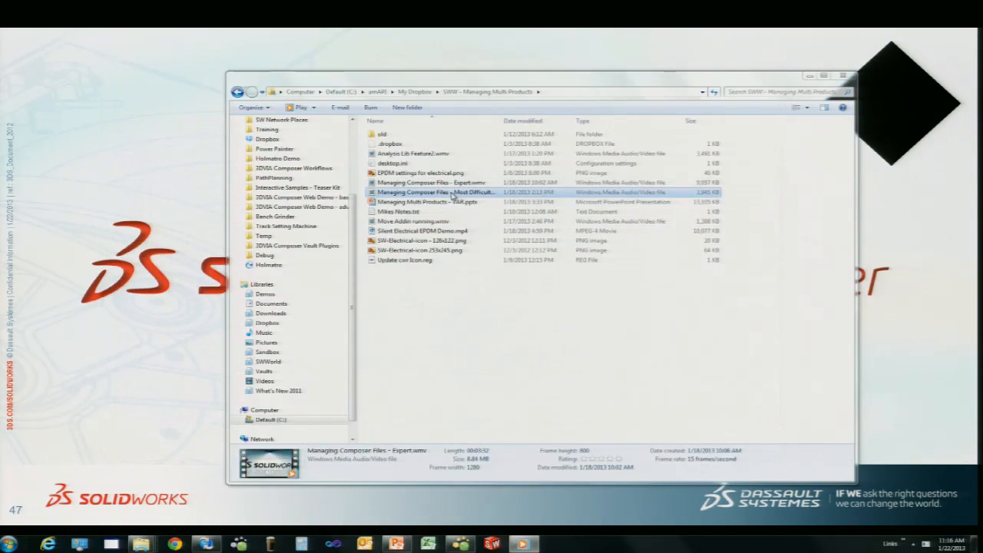
left_click(522, 544)
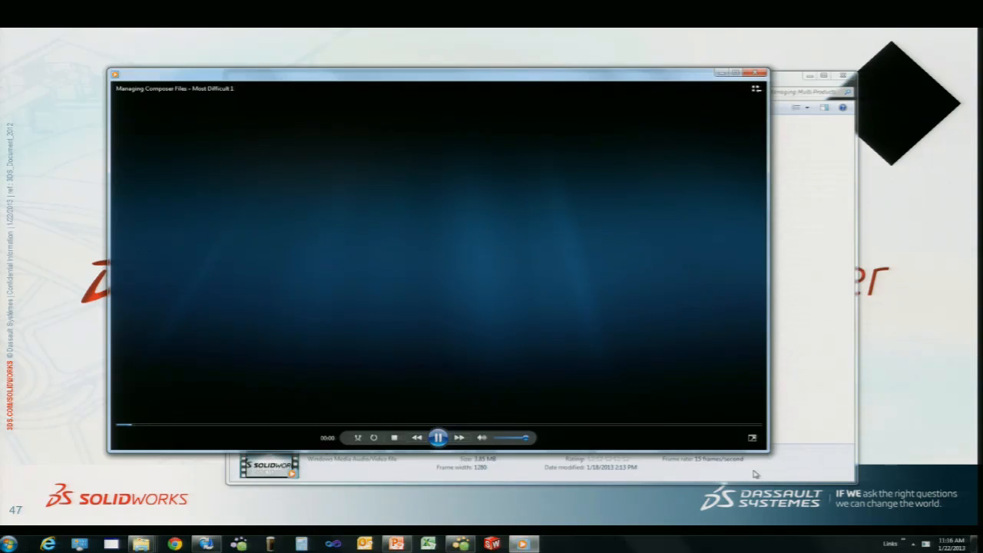
left_click(752, 437)
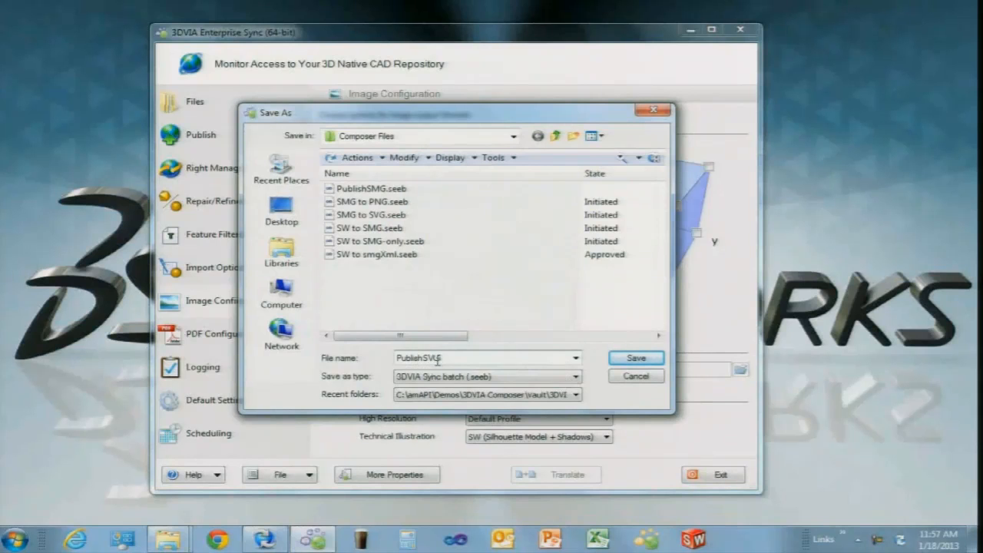
Save the batch as PublishSVG and switch from Enterprise Sync to the vault's Composer Files folder in Windows Explorer.
key("Return")
left_click(707, 475)
left_click(183, 541)
left_click(154, 499)
Rename PublishSVG.seeb as PublishSVG.seeb.xml in the Composer Files folder.
left_click(257, 182)
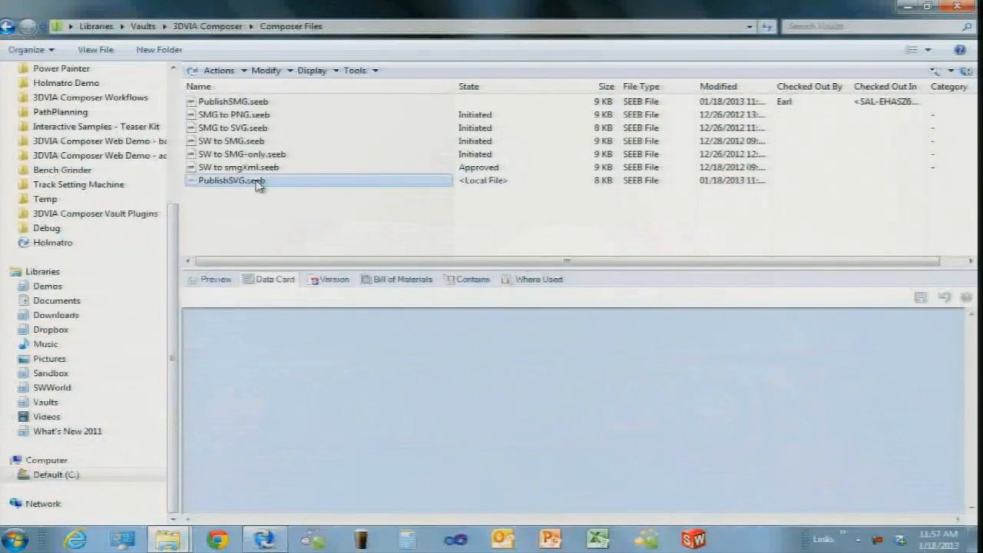
left_click(257, 185)
left_click(257, 185)
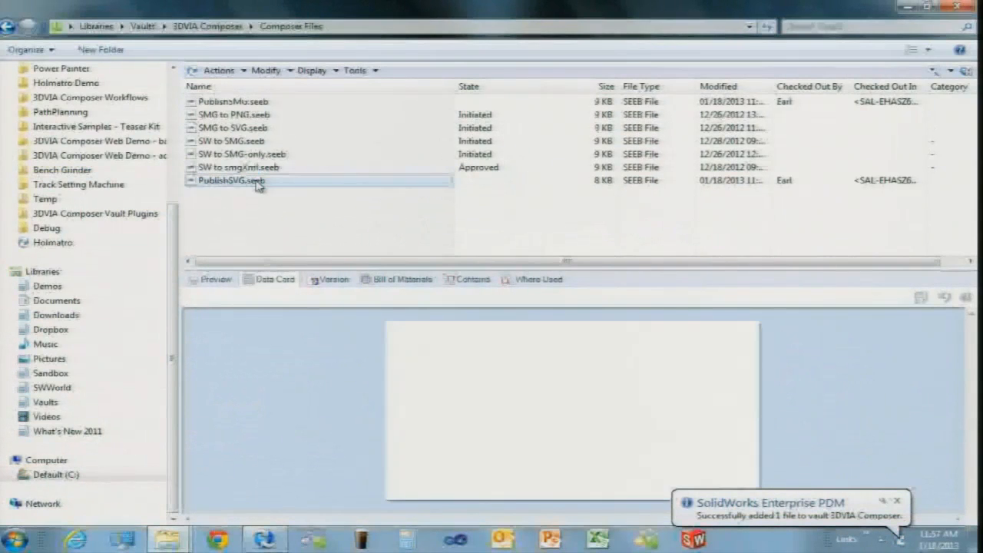
key("End")
type(".xml")
key("Return")
key("Return")
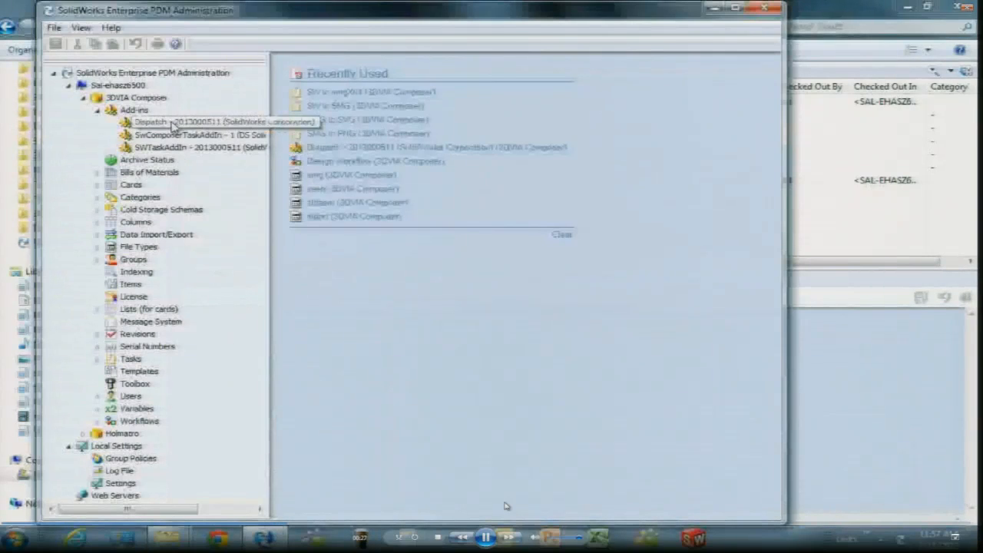
Add a Dispatch action named Publish SVG in Enterprise PDM Administration, activated by the menu command SWWorld\Publish SVG.
right_click(173, 125)
left_click(223, 197)
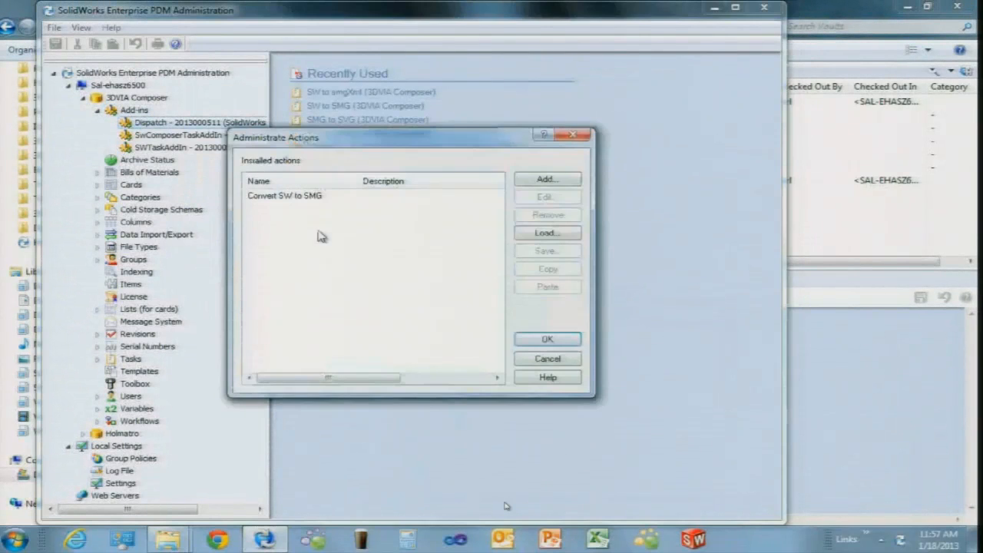
left_click(547, 180)
type("Publish SVG")
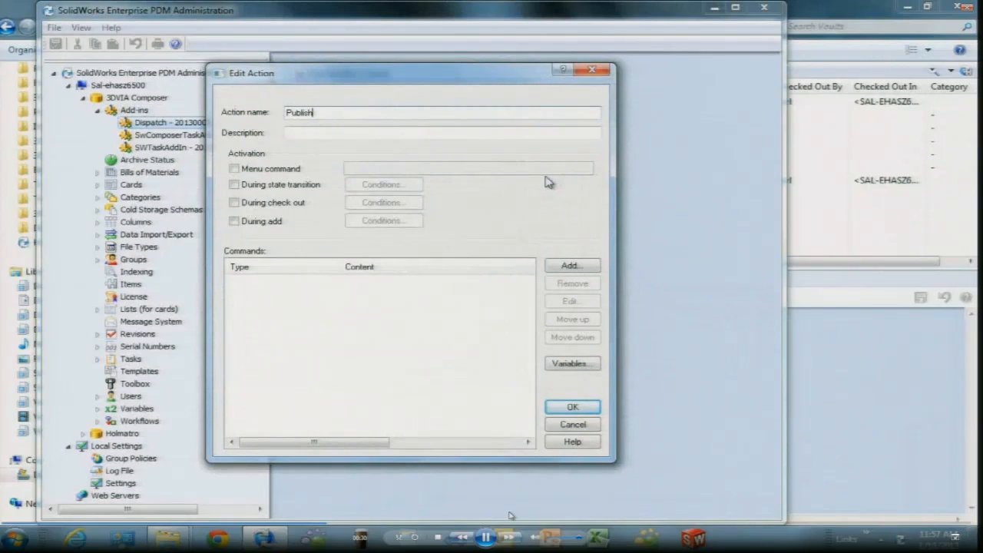
left_click(281, 170)
left_click(374, 165)
type("SWWorld\\Publish SVG")
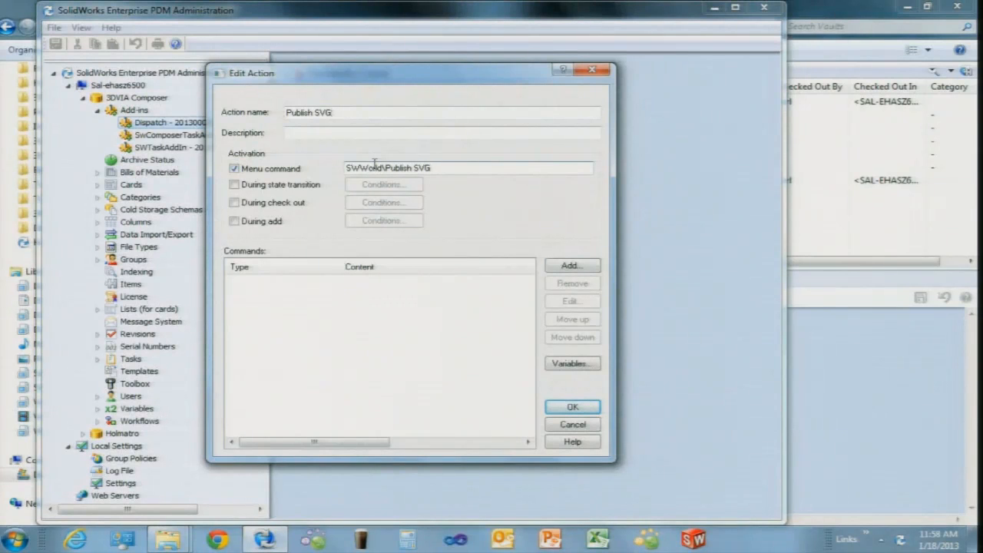
Add a Shell Execute command to the action as a shell command with the verb open.
left_click(569, 265)
left_click(430, 270)
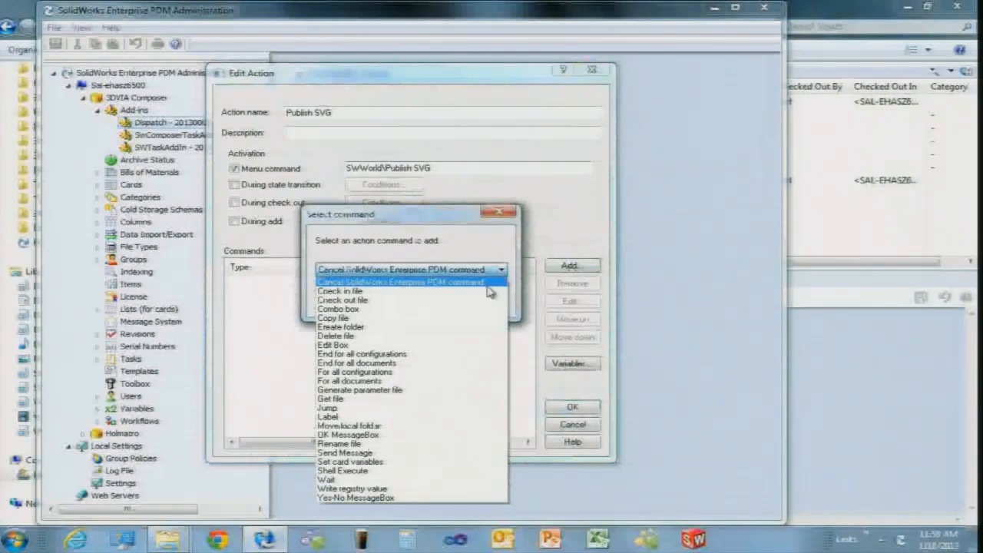
left_click(414, 469)
left_click(376, 303)
left_click(533, 260)
left_click(511, 280)
Set the command's filename to C:\Program Files\Dassault Systemes\3DVIAComposer\6.11\Bin\3DVIAComposer.exe, copying the folder path from Windows Explorer.
left_click(510, 282)
key("alt+Tab")
key("alt+Tab")
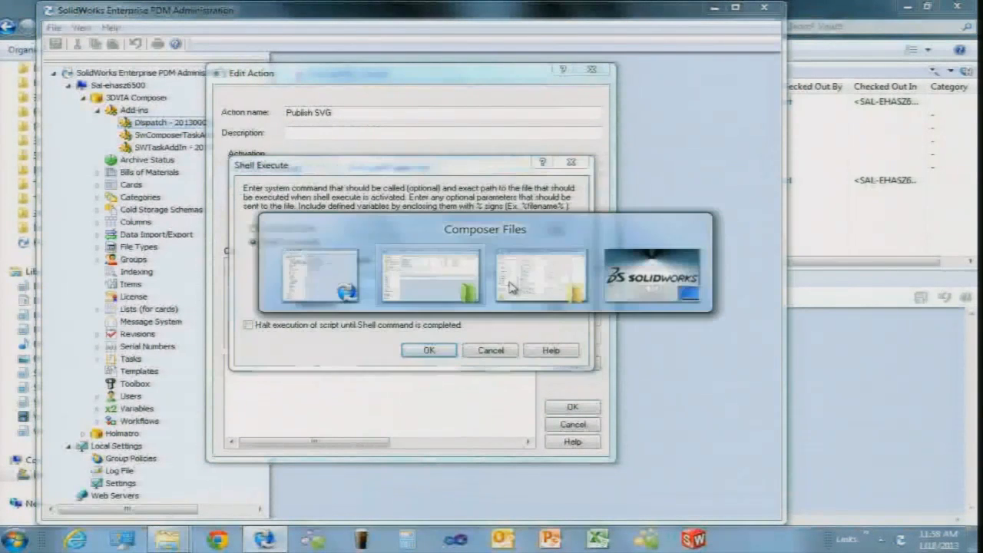
left_click(597, 69)
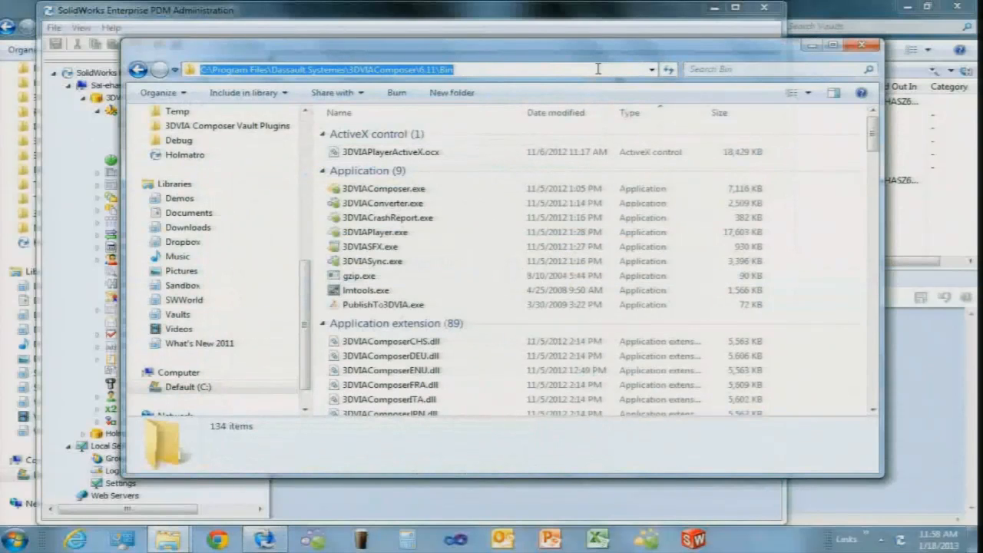
key("alt+Tab")
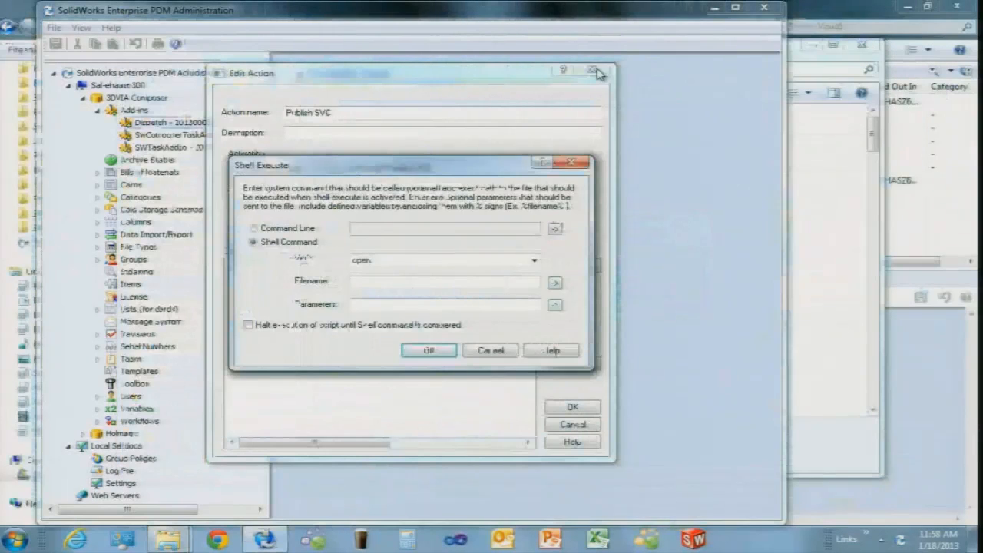
key("ctrl+v")
type("\\3DVIAC")
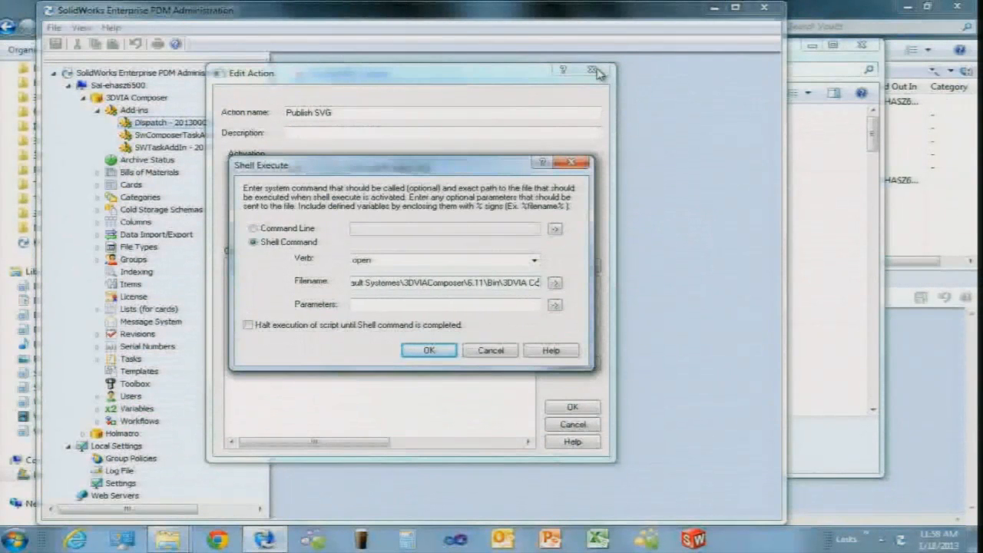
type("omposer.exe")
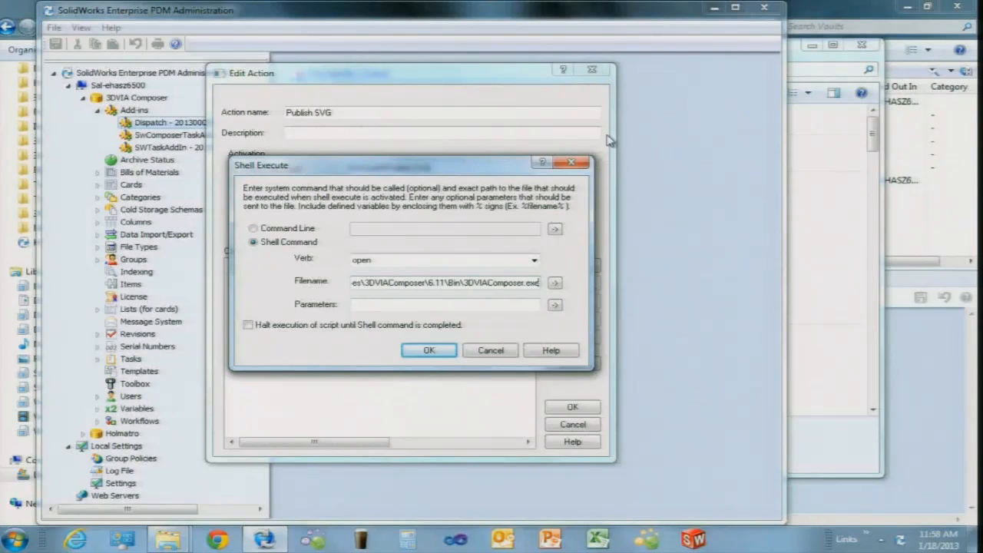
Enter -generateImage followed by an opening quotation mark and the %PathToSelectedFile% variable as the command's parameters.
left_click(498, 304)
type("-generateIm")
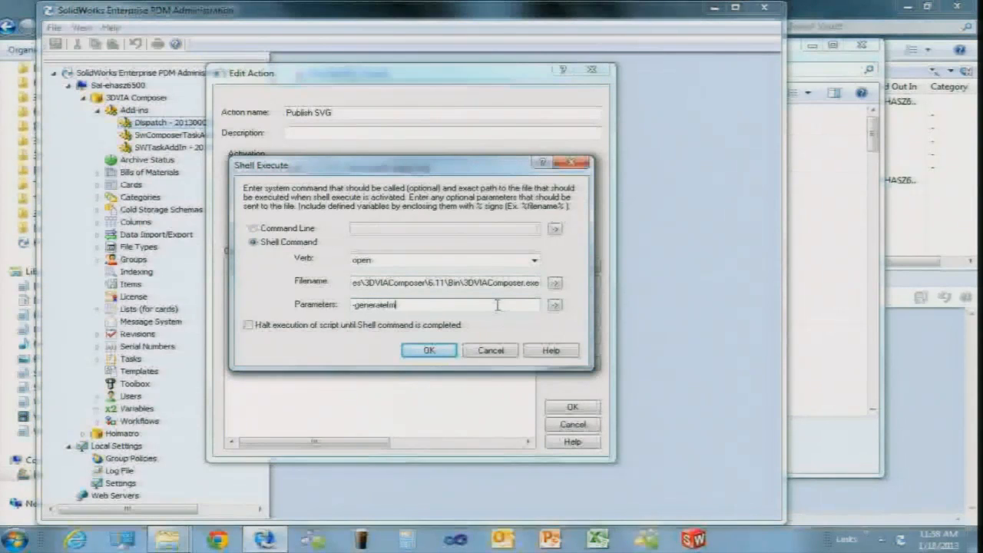
type("age \"\"")
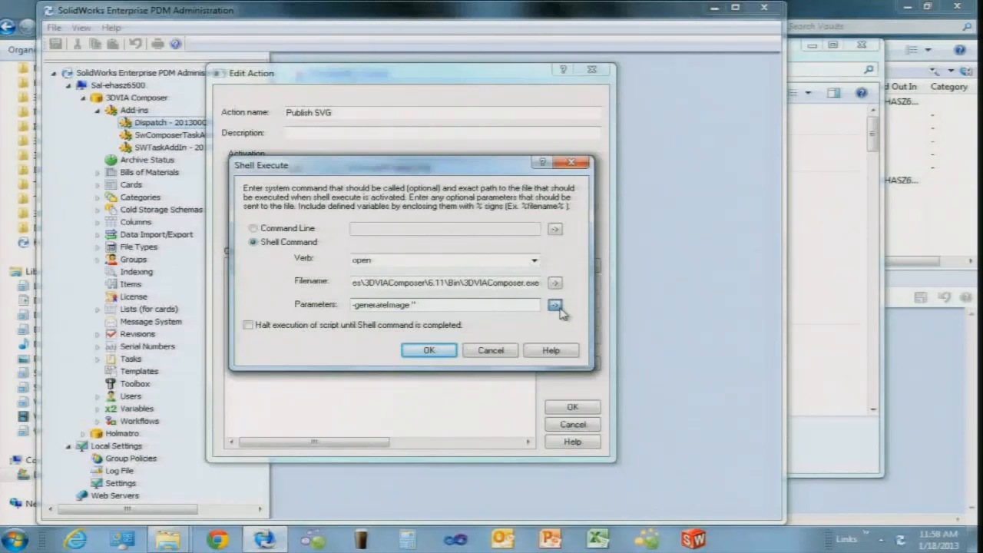
left_click(554, 305)
mouse_move(615, 359)
left_click(512, 375)
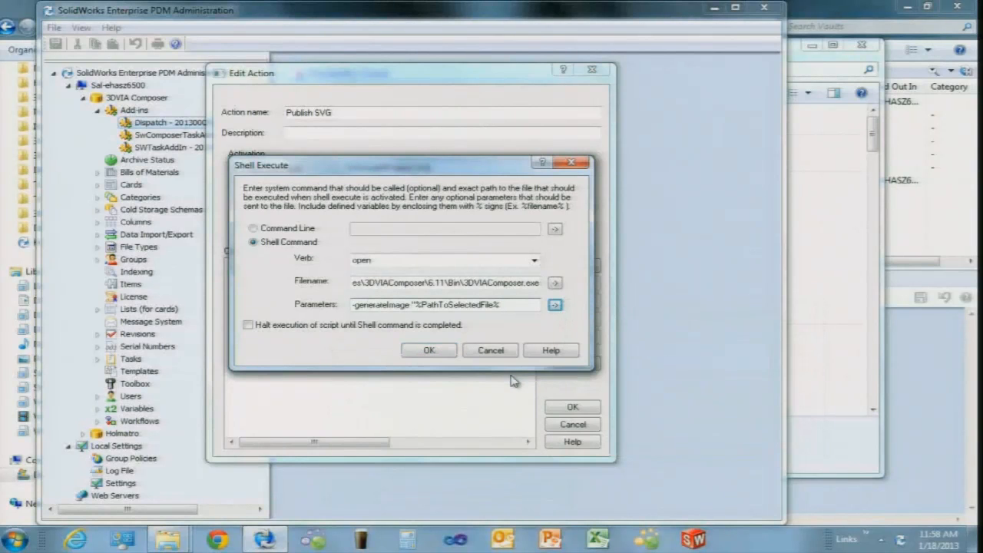
Close the first quoted path and append "%RootFolderPath%\Composer Files\PublishSVG.seeb.xml" to the parameters.
type("\"\"")
left_click(555, 305)
left_click(603, 383)
type("\\")
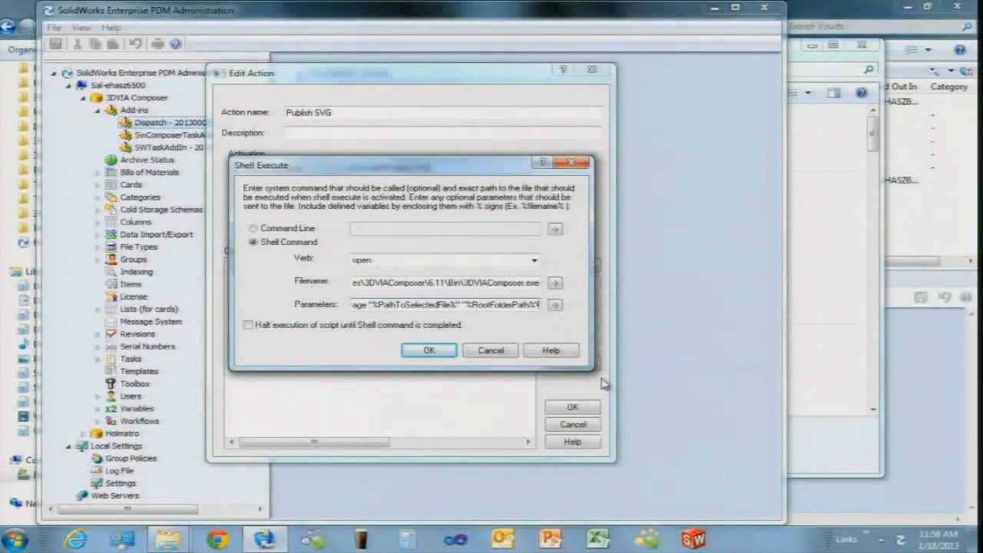
type("Composer")
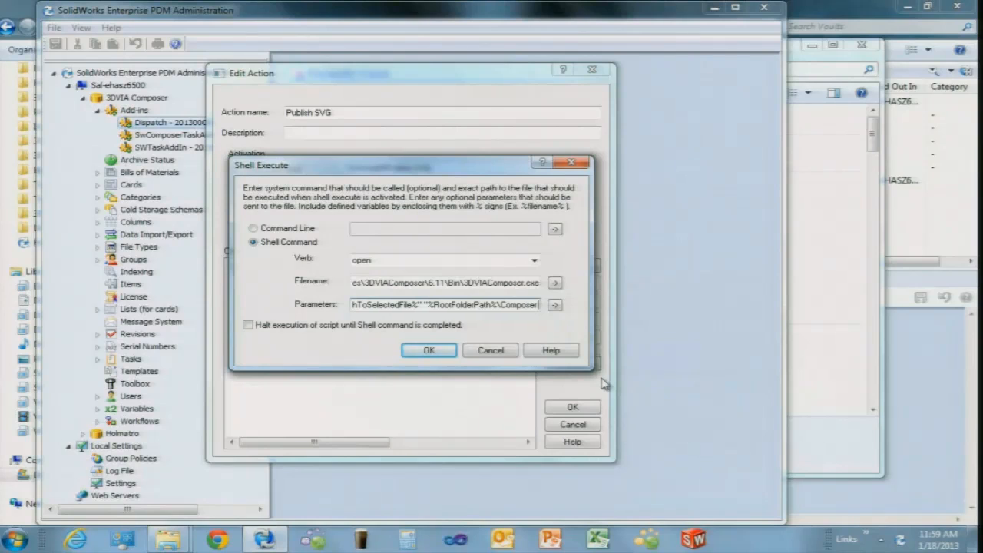
type(" Files\\PublishSVG.seeb.xml\"")
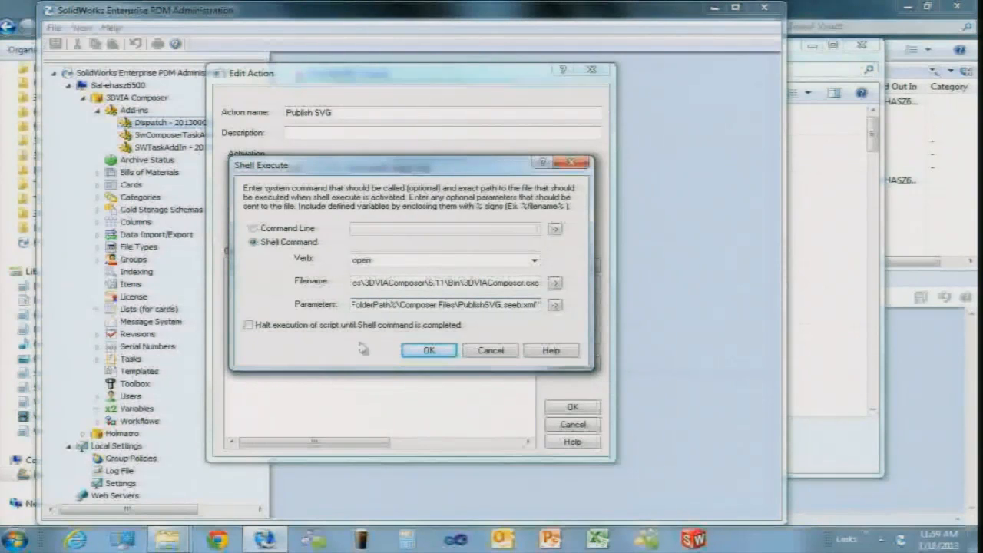
Confirm the Shell Execute command, save the Publish SVG action and close the Dispatch action list.
left_click(429, 350)
left_click(578, 406)
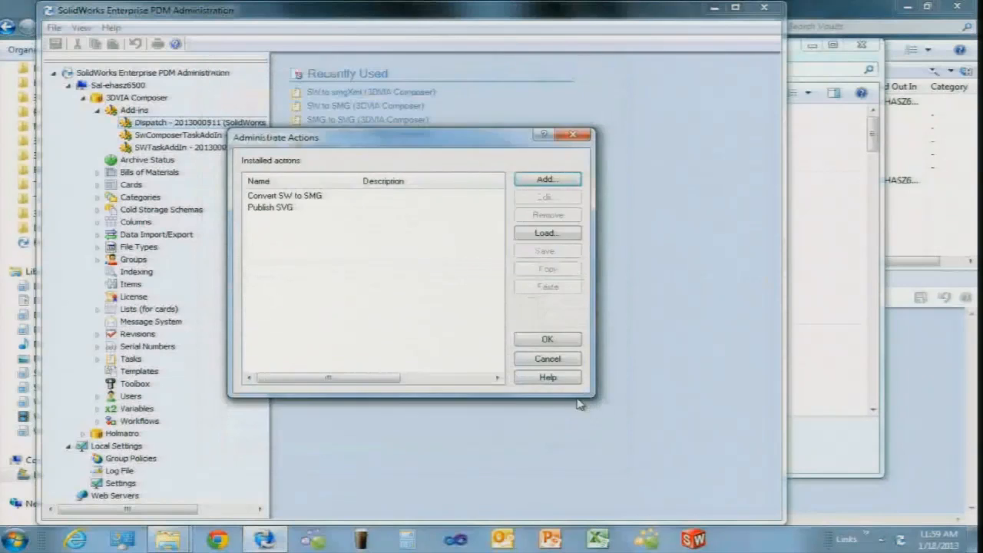
left_click(548, 339)
Switch to the 3DVIA Composer vault's Models folder and run the Publish SVG action on ScissorLift.smg.
key("alt+Tab")
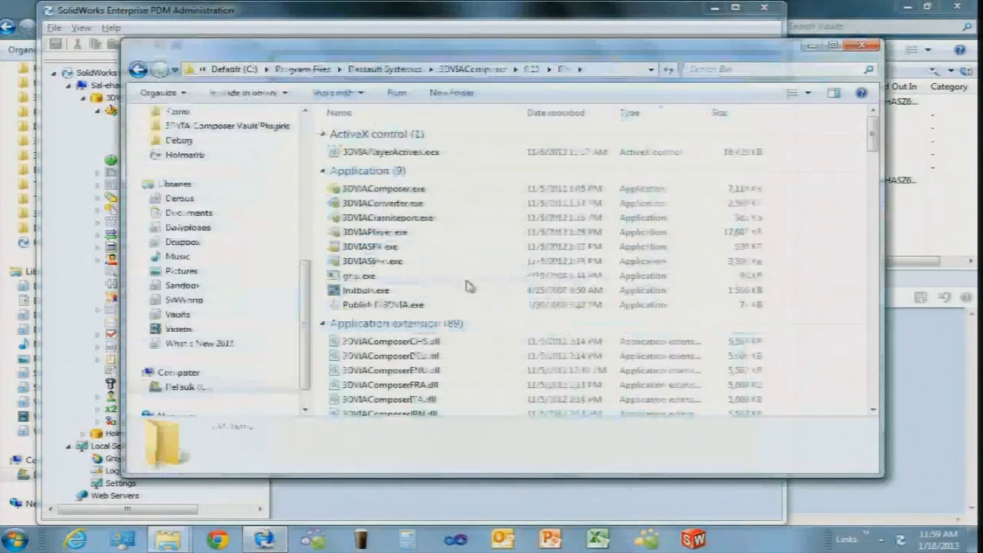
key("alt+Tab")
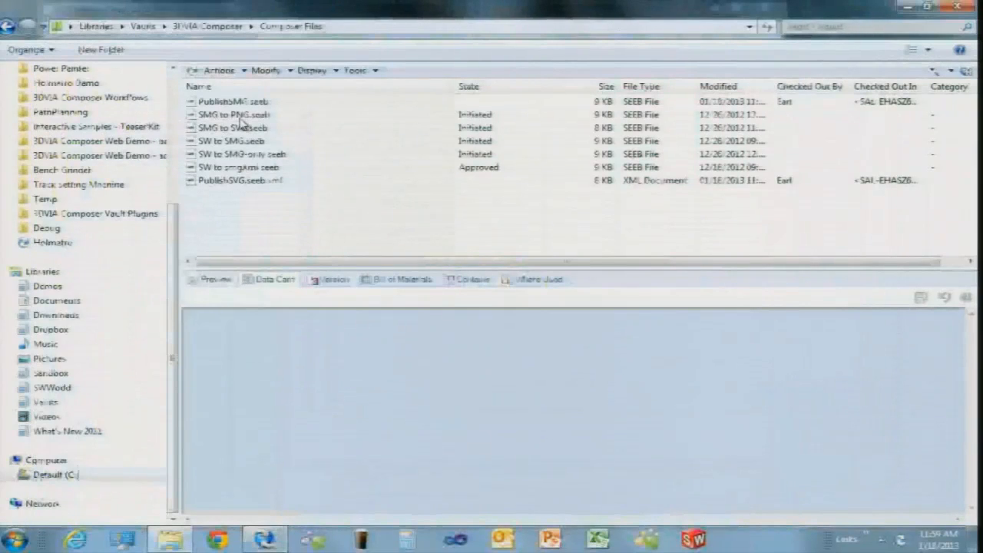
left_click(211, 26)
double_click(213, 168)
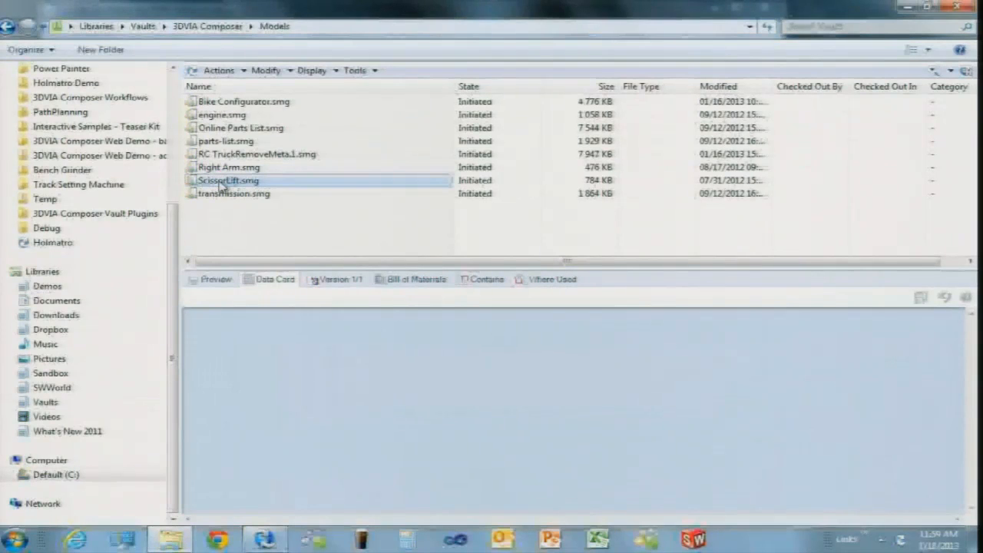
right_click(229, 180)
mouse_move(306, 375)
left_click(436, 376)
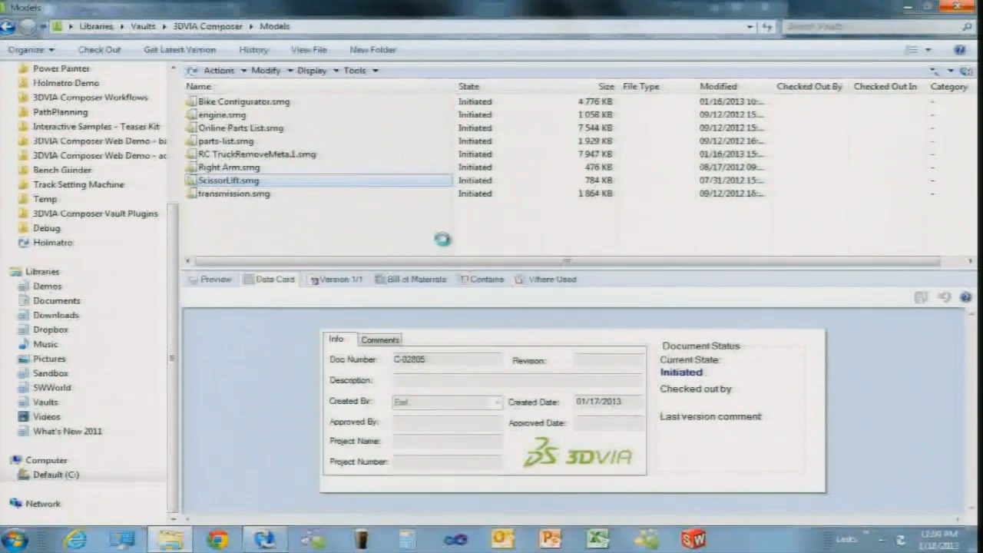
Preview the published ScissorLift_Raised.svg in the vault and examine the whole drawing.
left_click(237, 221)
left_click(214, 279)
left_click(571, 297)
left_click_drag(340, 520, 436, 521)
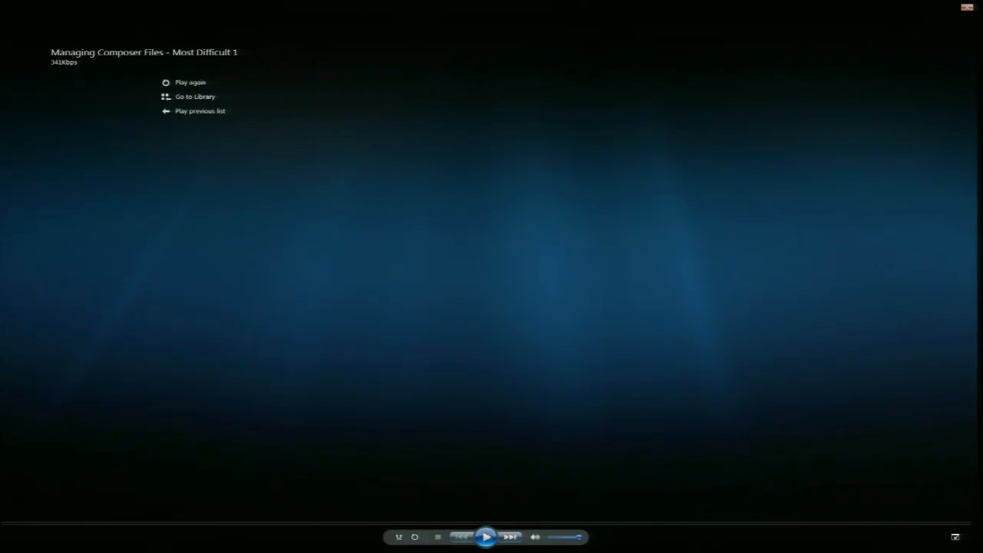
Replay the recorded demonstration in the media player and pause it at the ScissorLift_Raised.svg preview.
left_click_drag(970, 526, 950, 529)
left_click(490, 542)
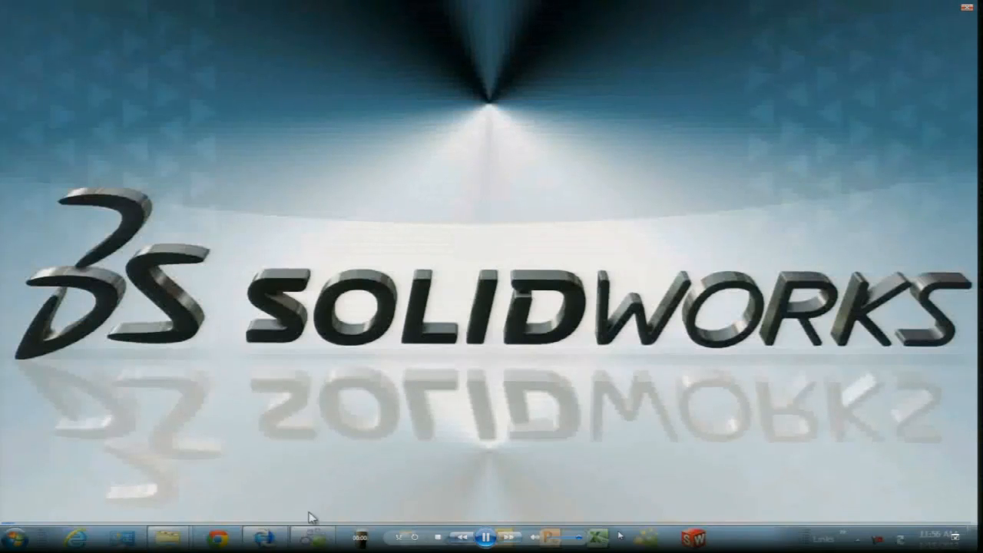
left_click(311, 537)
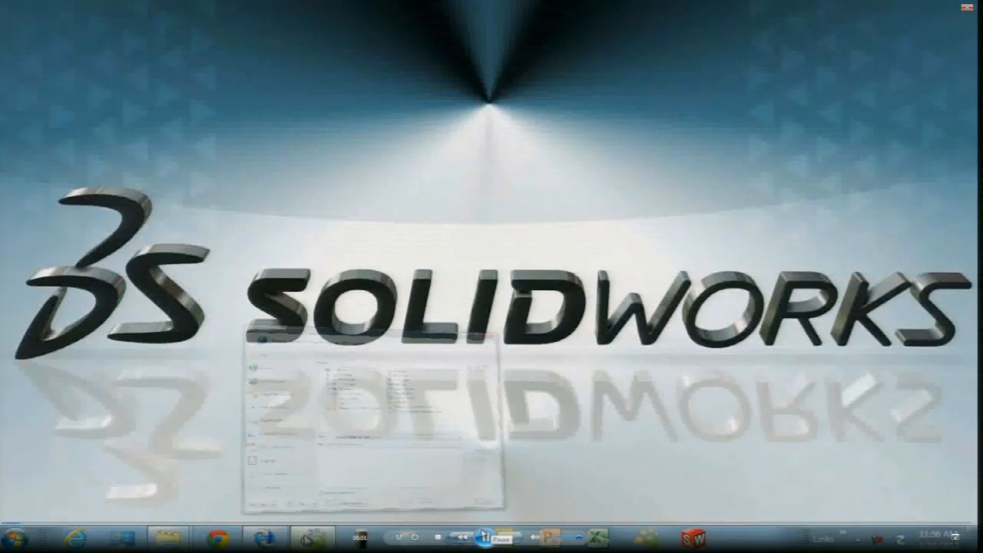
left_click(218, 153)
left_click(338, 251)
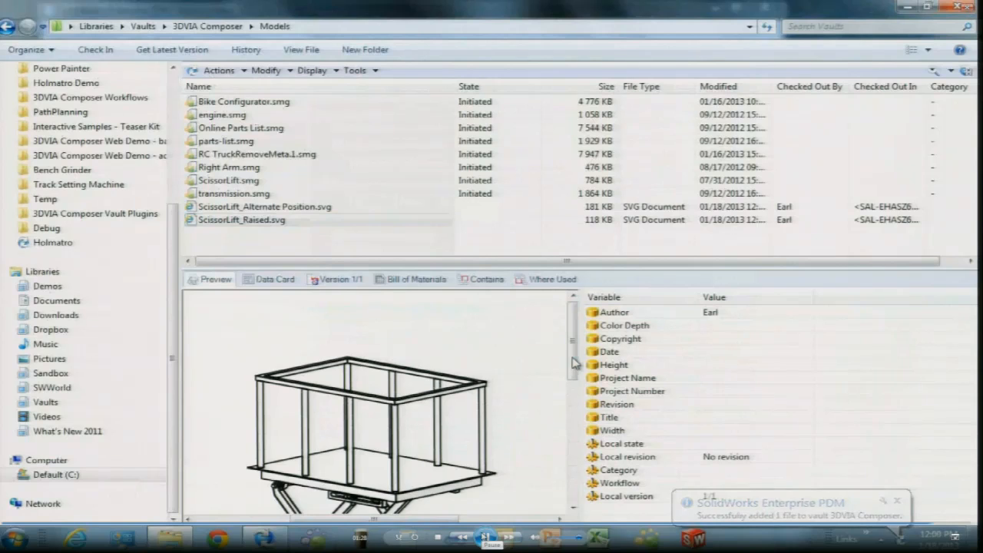
left_click(484, 536)
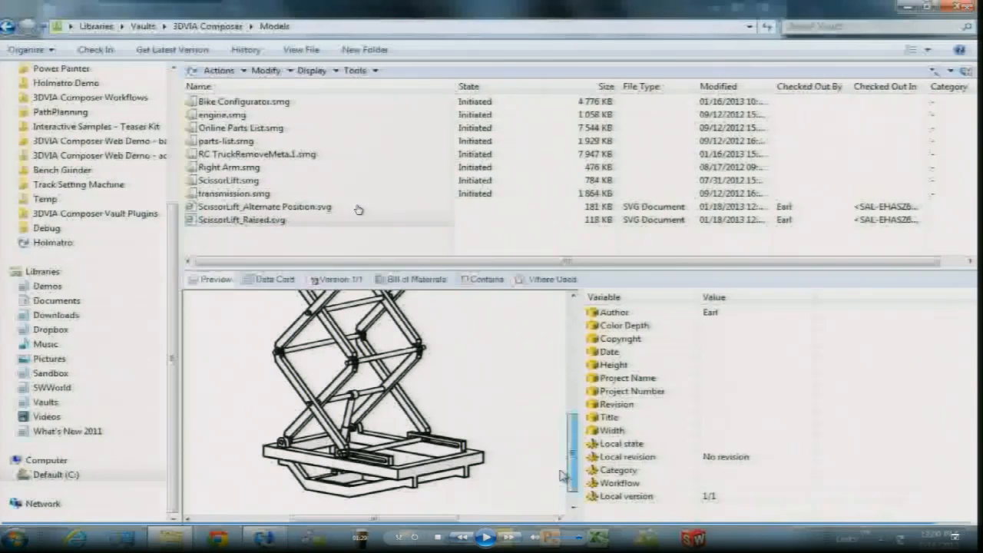
Switch to the slide presentation and advance to the What about Meta Properties? slide.
key("alt+Tab")
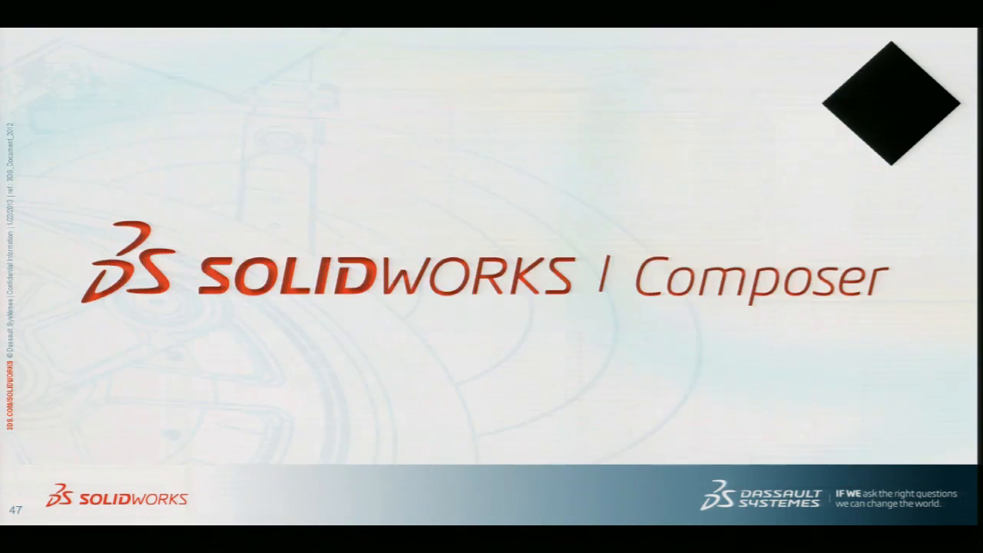
key("Right")
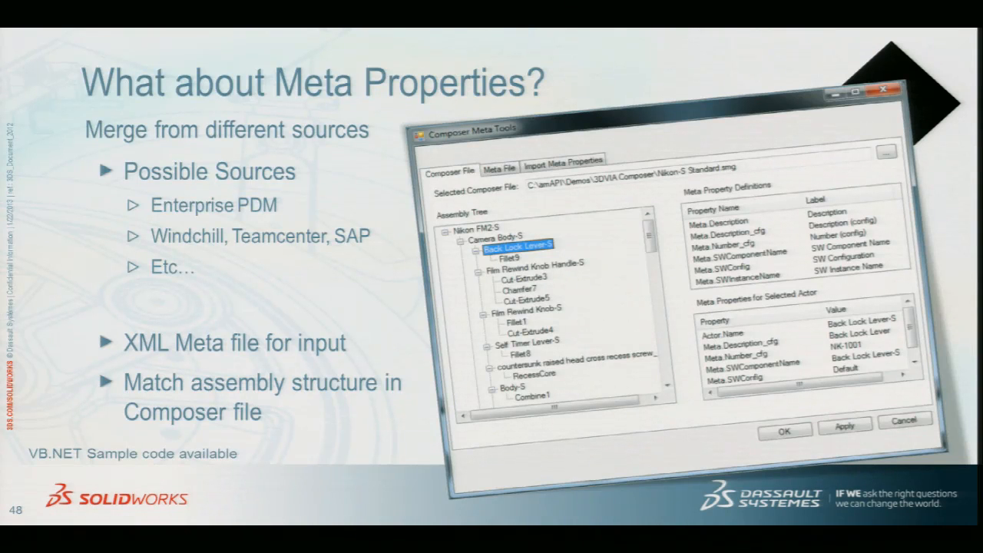
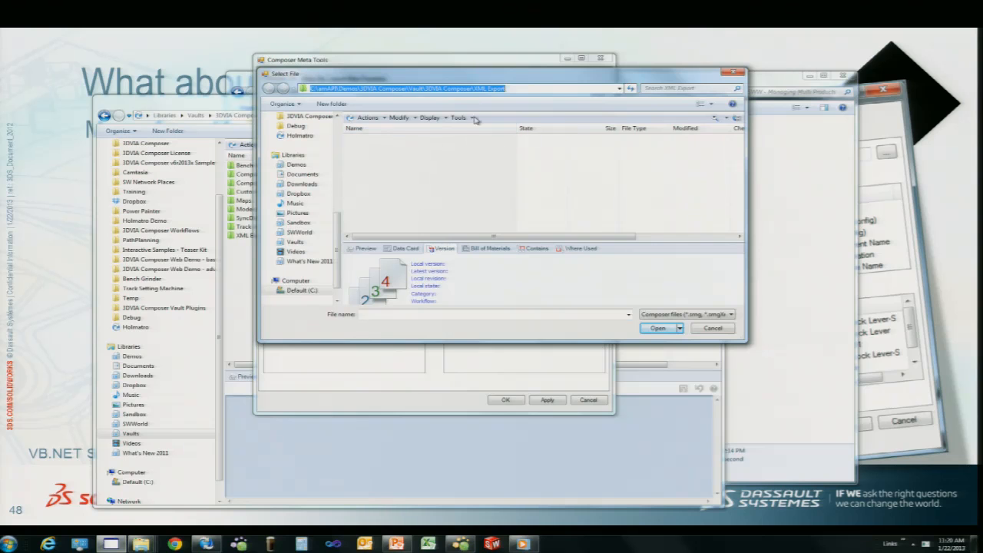
Load 260610 - Track Setting Machine - No Metas.smg from the vault's Track Setting Machine folder into Composer Meta Tools.
left_click(453, 88)
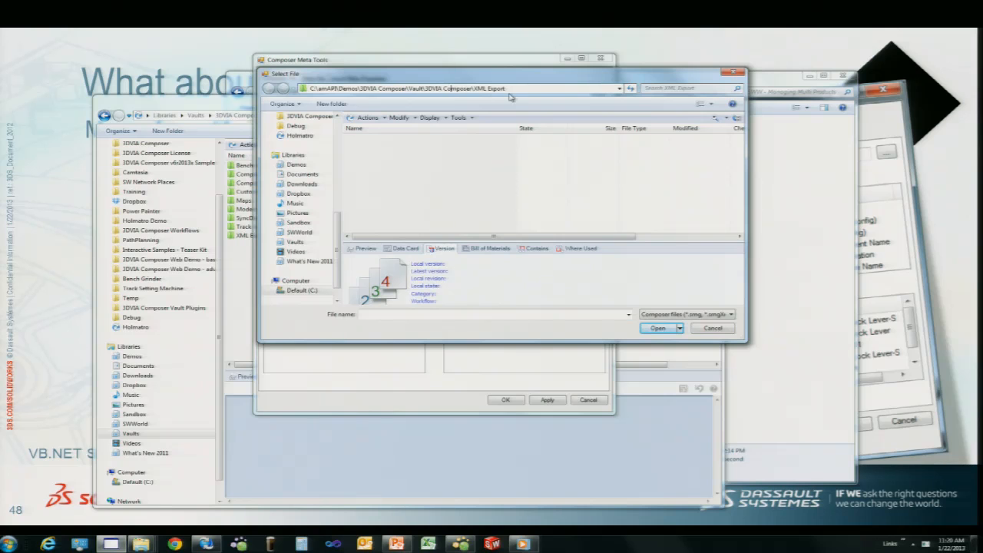
key("Return")
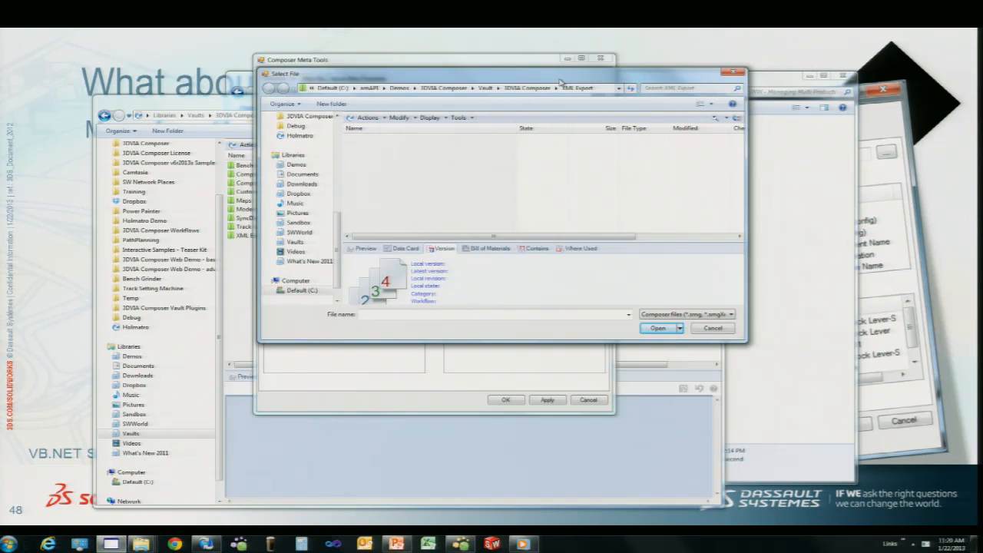
left_click(529, 88)
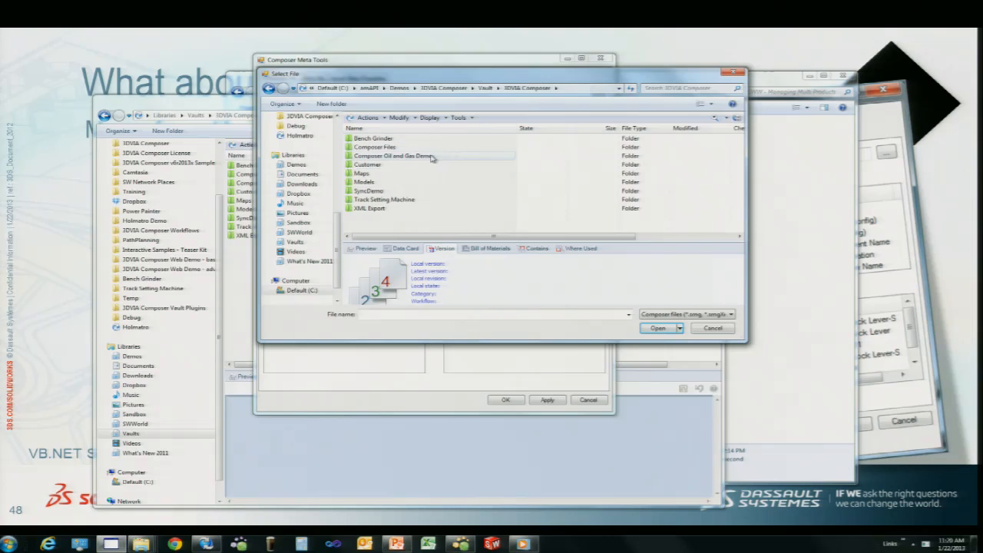
double_click(375, 199)
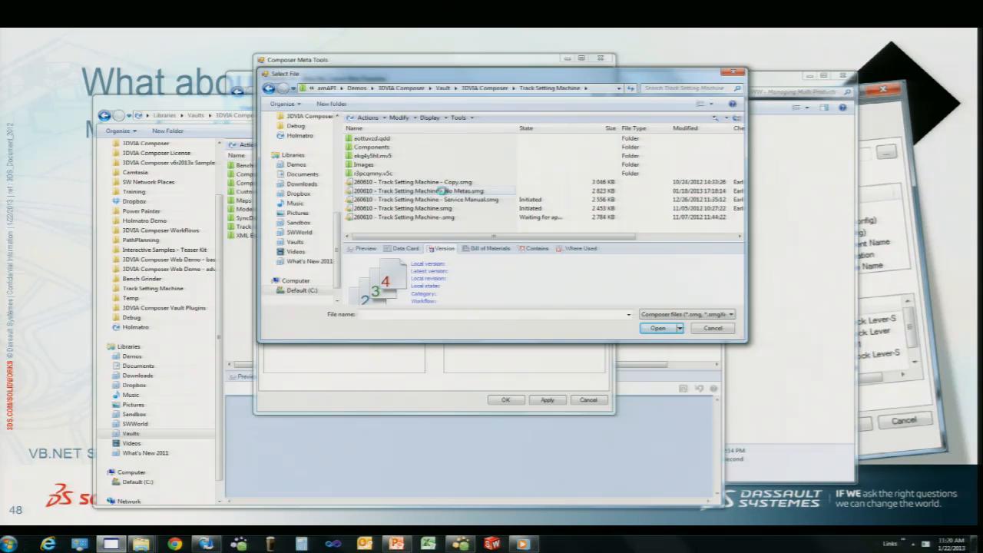
left_click(657, 328)
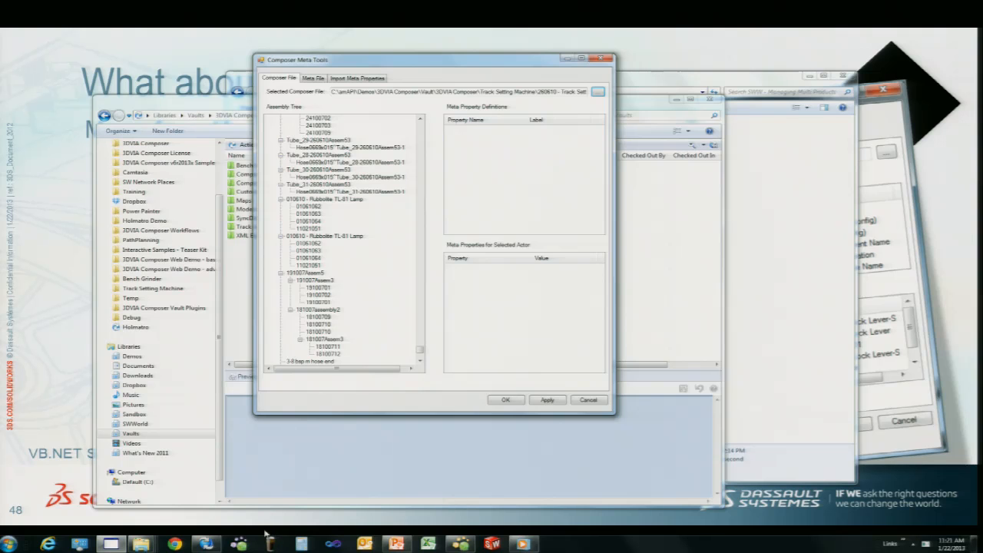
Close Windows Media Player and bring Composer Meta Tools back in front of the vault window.
right_click(523, 544)
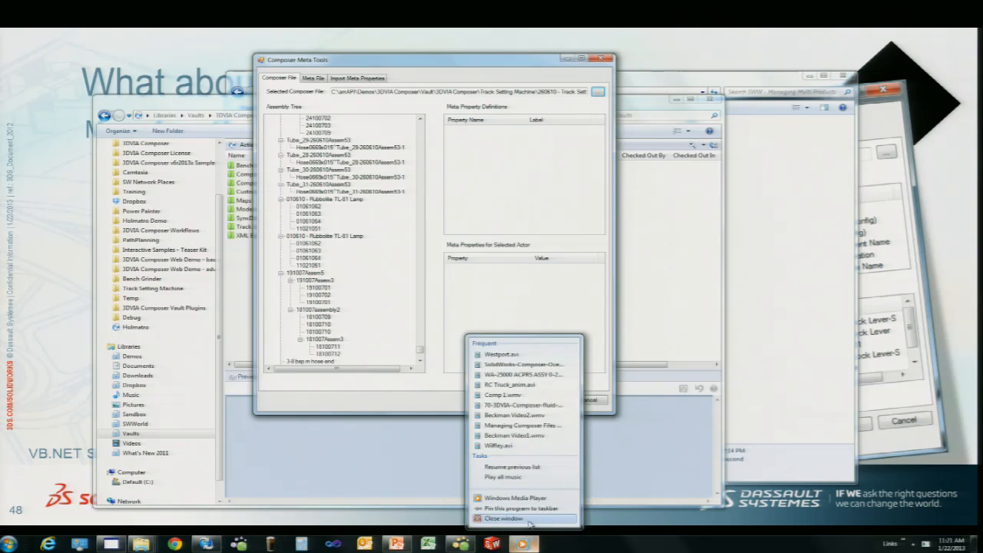
left_click(528, 519)
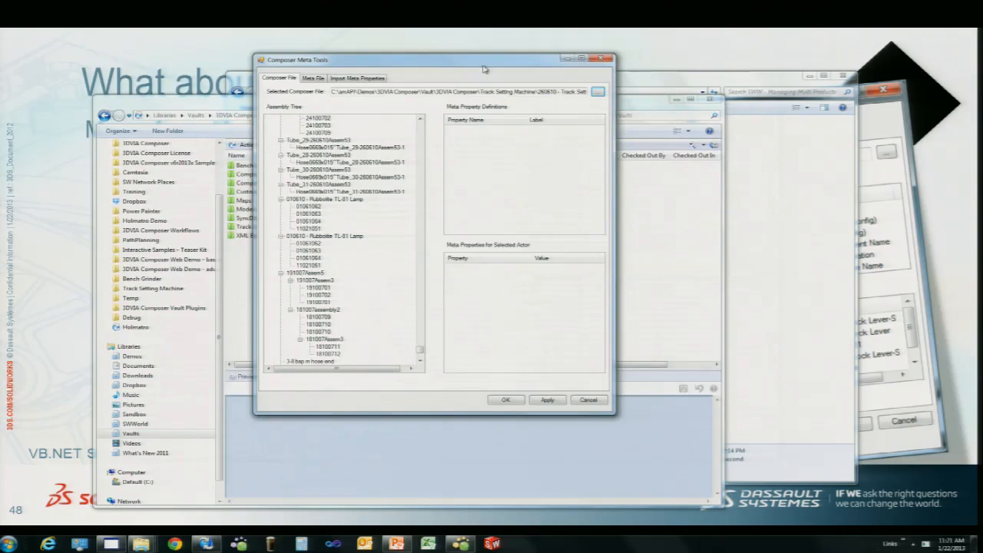
left_click(657, 113)
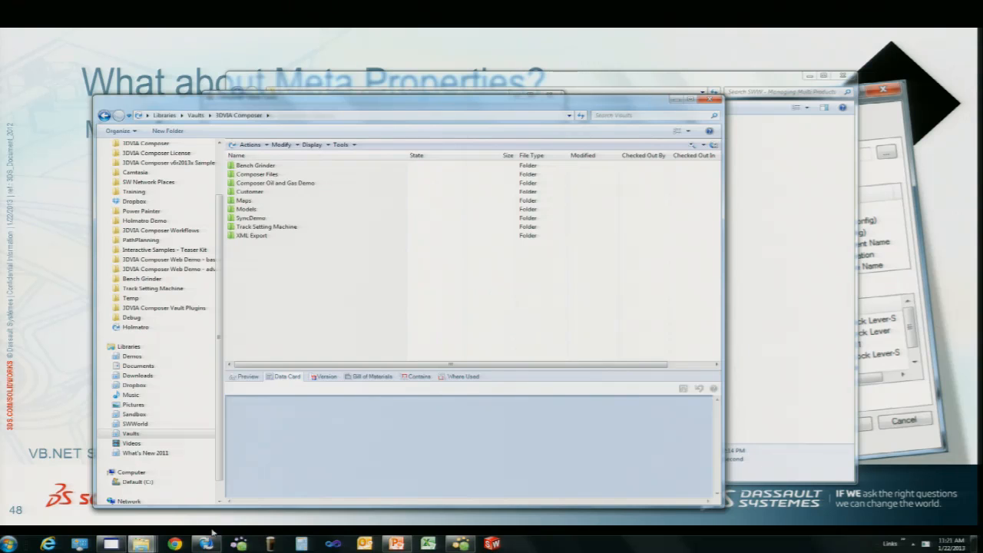
left_click(111, 543)
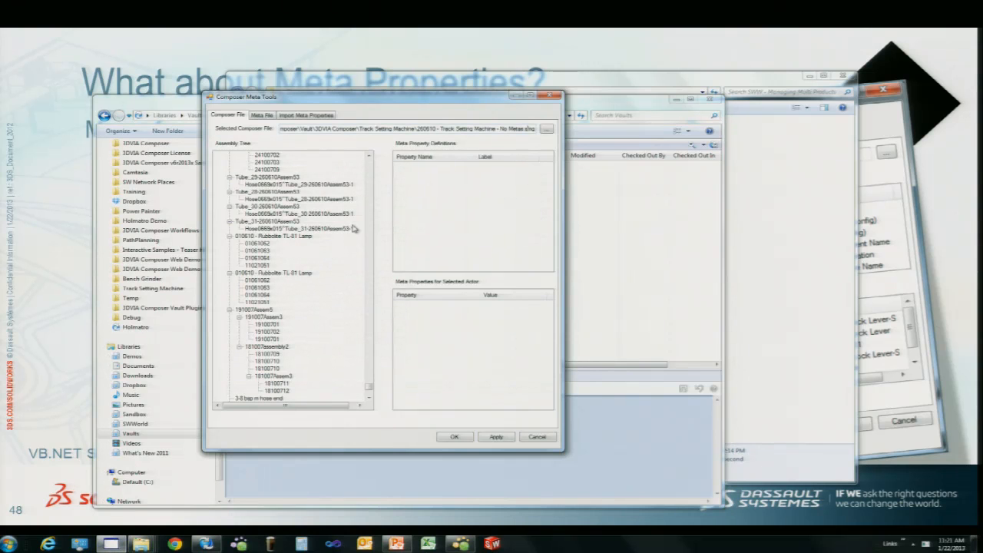
Examine the meta properties of part 14041068, the cylinder rod and 140410Assem61, and show the meta file settings.
left_click_drag(368, 392, 375, 163)
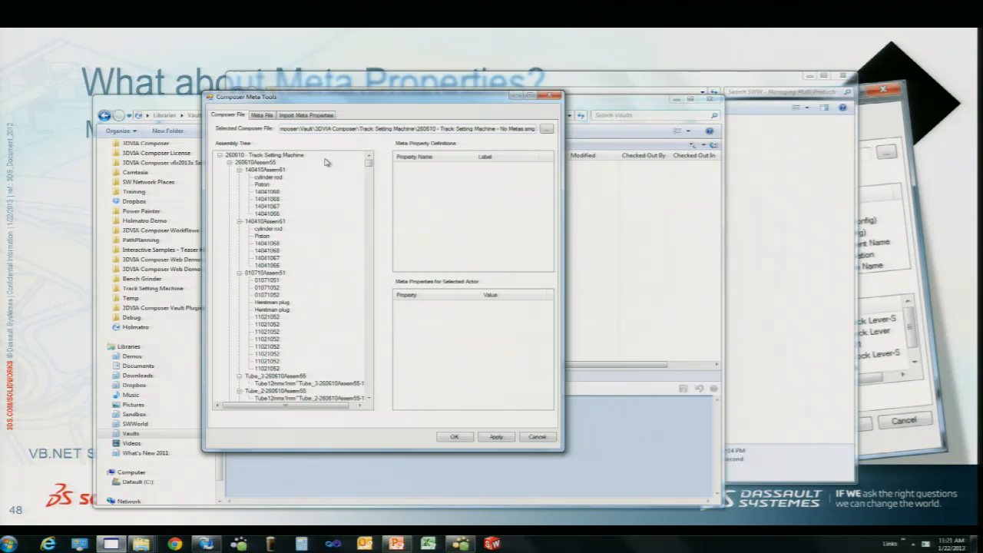
left_click(265, 193)
left_click(264, 177)
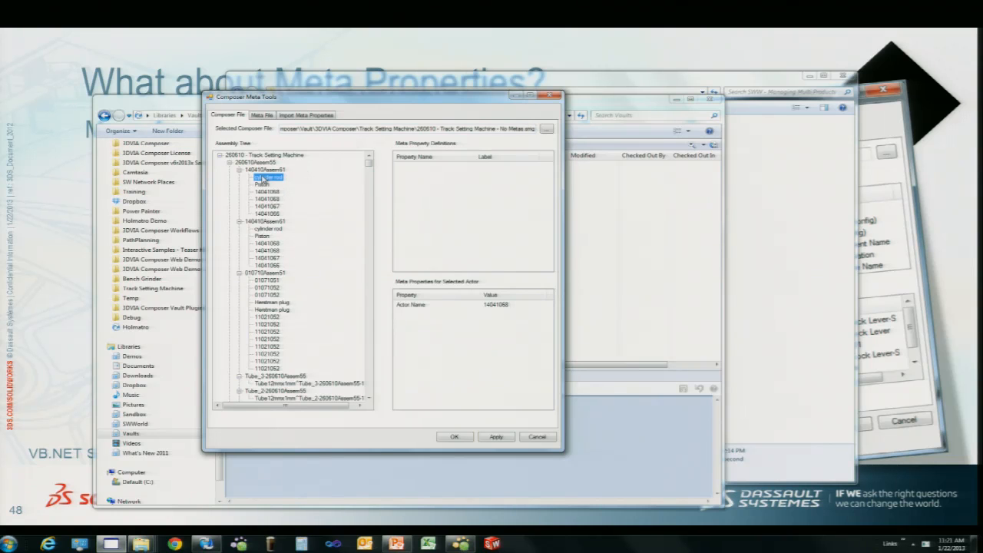
left_click(256, 170)
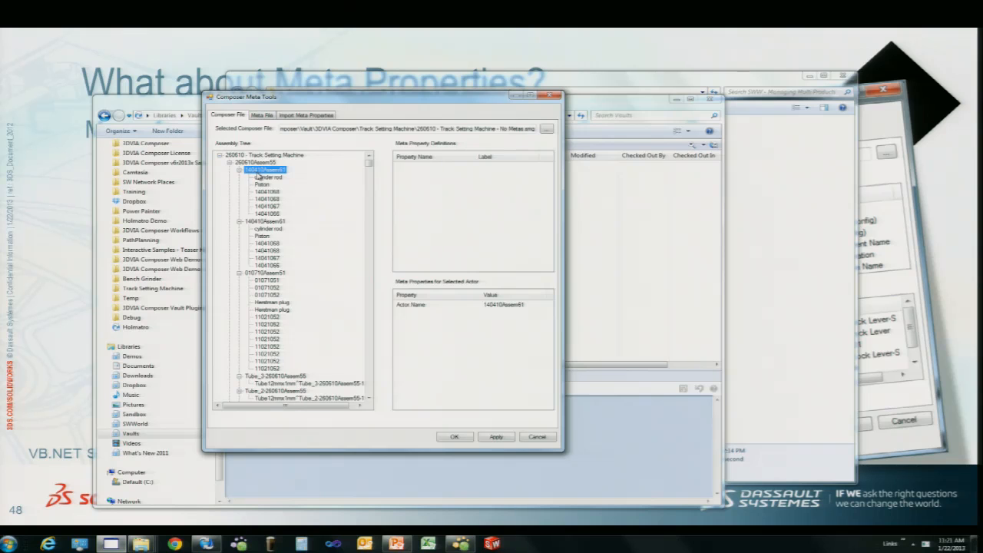
left_click(262, 115)
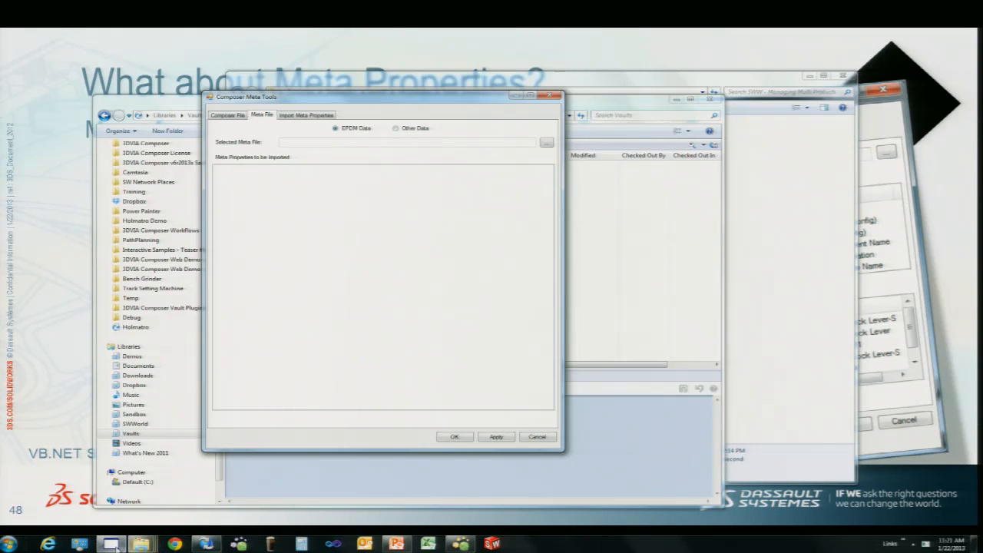
Switch to Enterprise PDM Administration and review the Export 3DVIA Composer Meta Properties export rule.
left_click(207, 544)
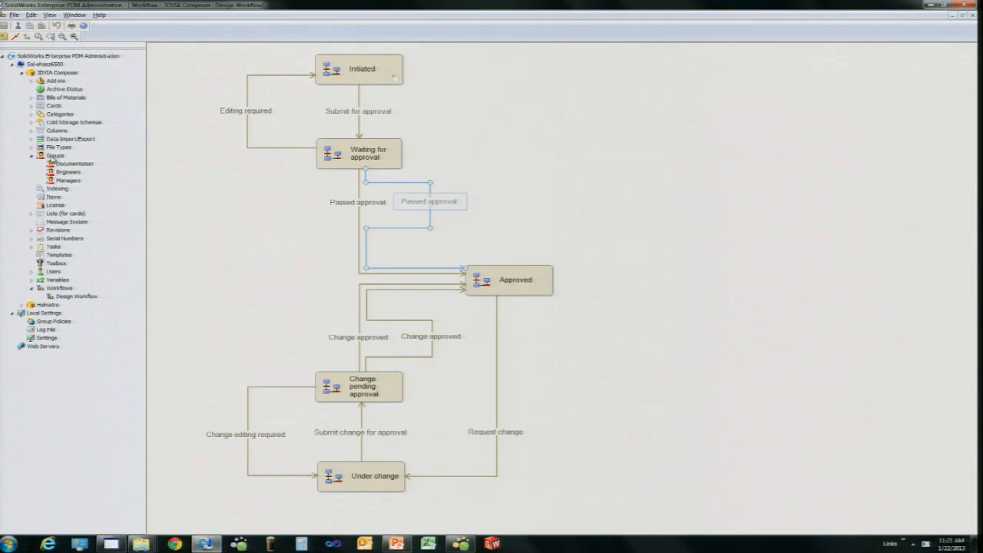
left_click(32, 140)
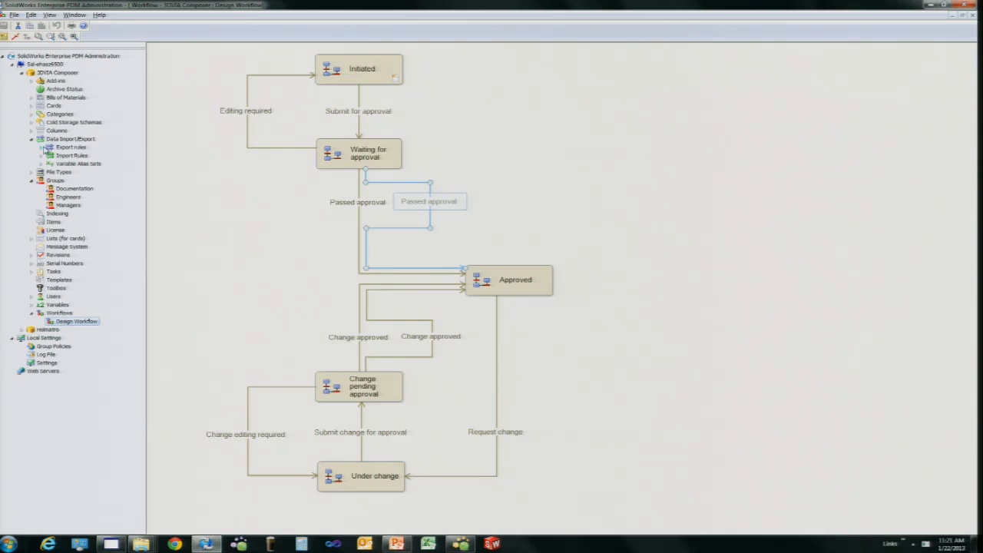
left_click(40, 146)
double_click(112, 156)
left_click_drag(66, 95, 397, 80)
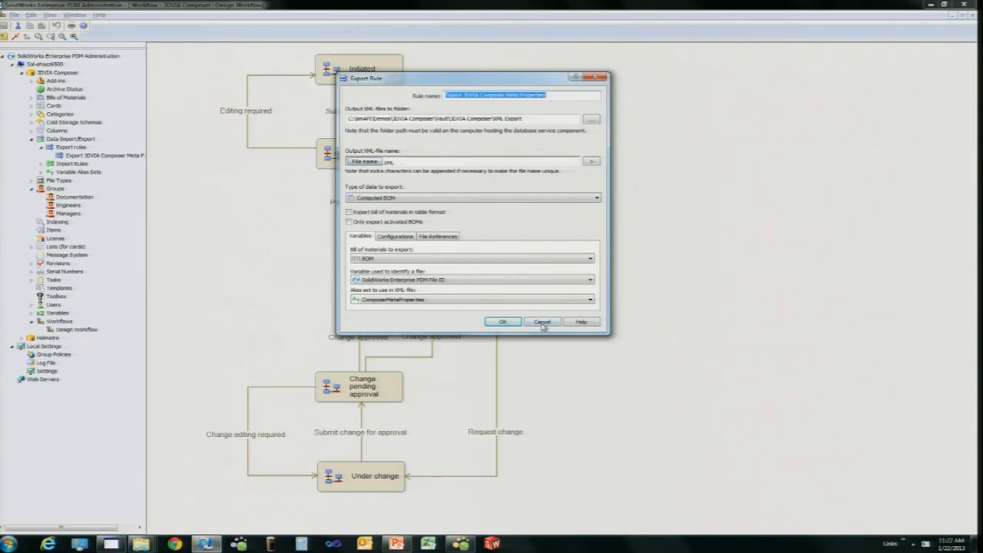
left_click(497, 322)
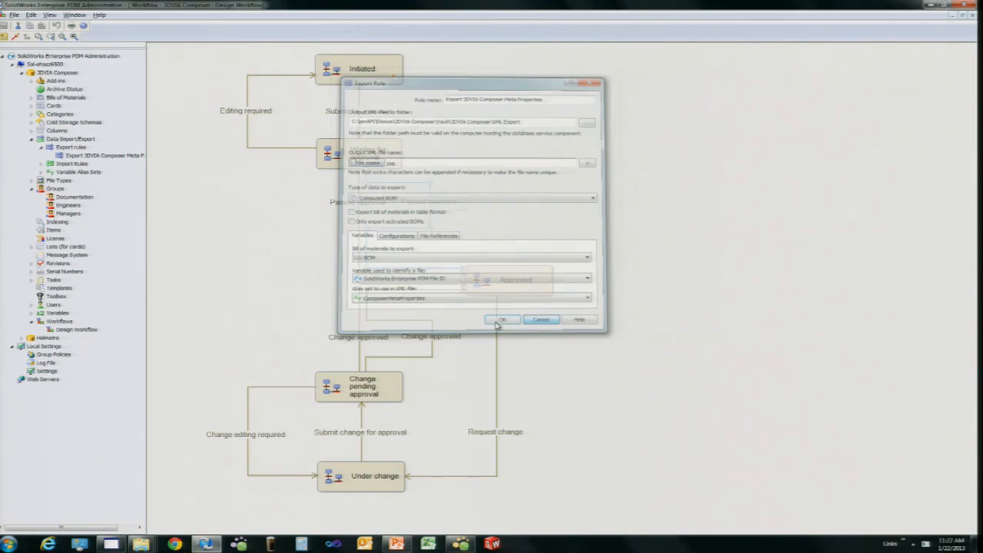
Review the mapped variables in the ComposerMetaProperties variable alias set and close it without changes.
left_click(41, 172)
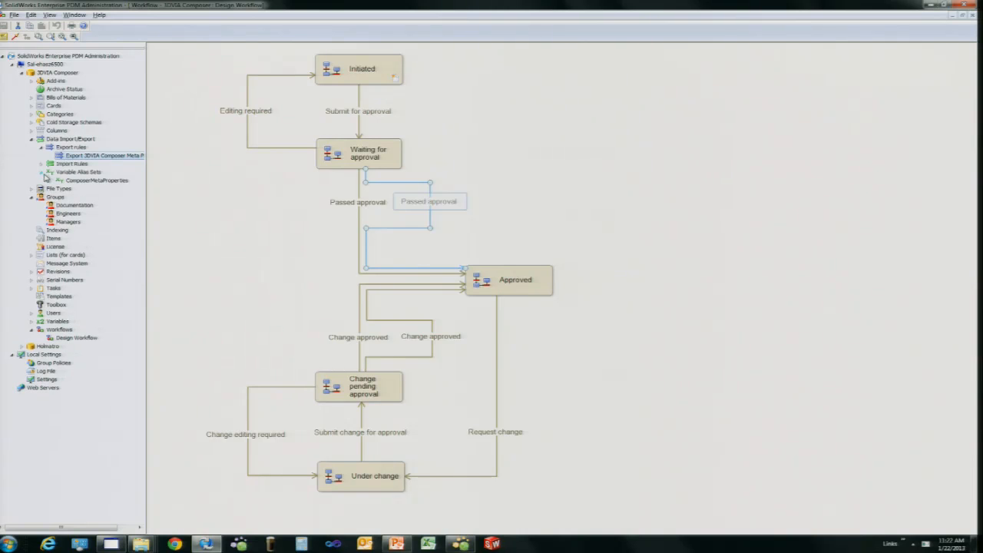
double_click(90, 182)
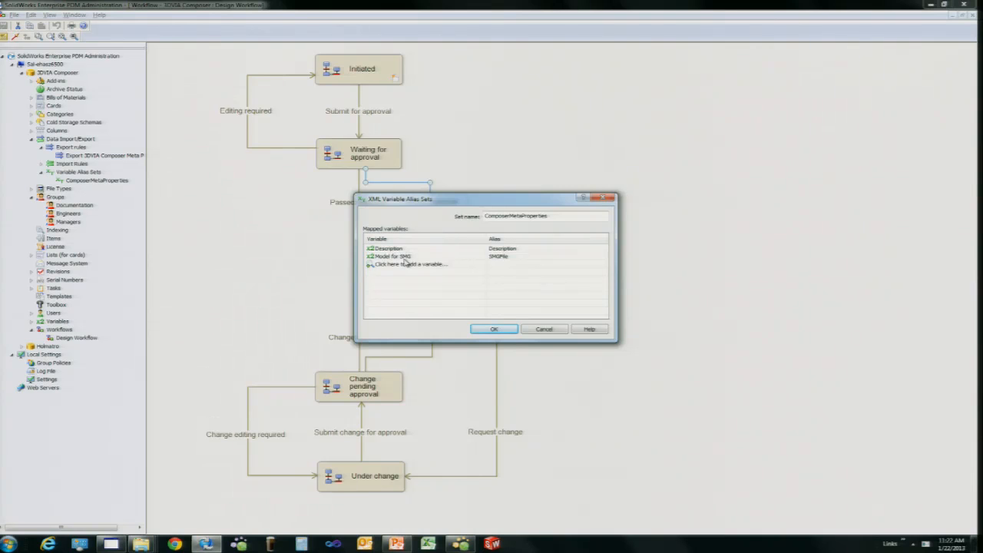
left_click(545, 330)
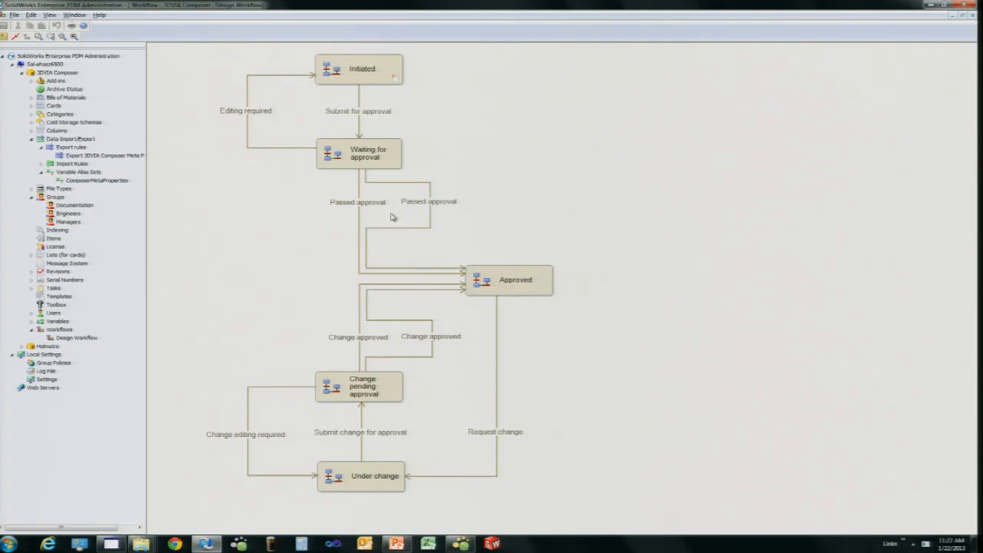
Review the Export data to XML action on the second Passed approval transition and close its properties without changes.
double_click(426, 202)
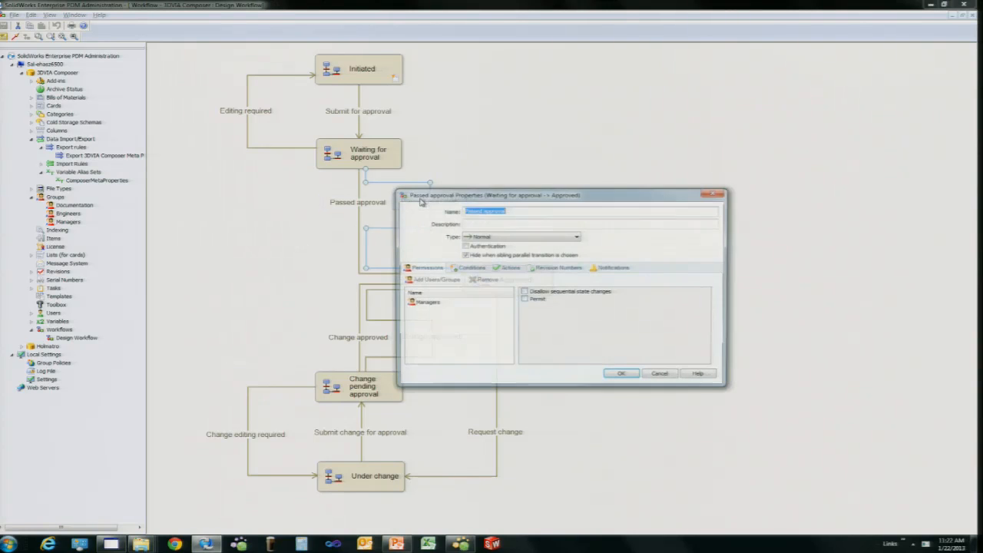
left_click(509, 268)
double_click(427, 359)
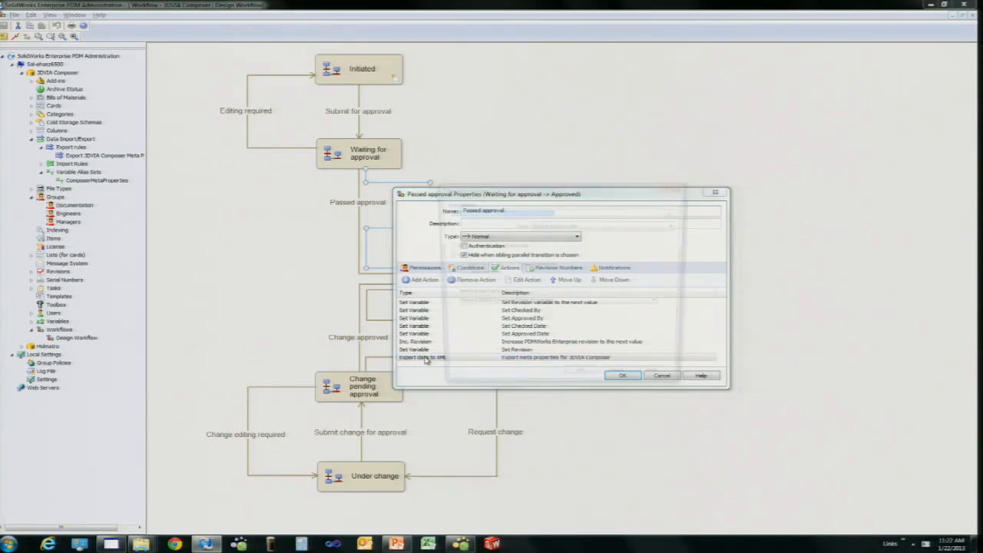
left_click(505, 306)
left_click(504, 308)
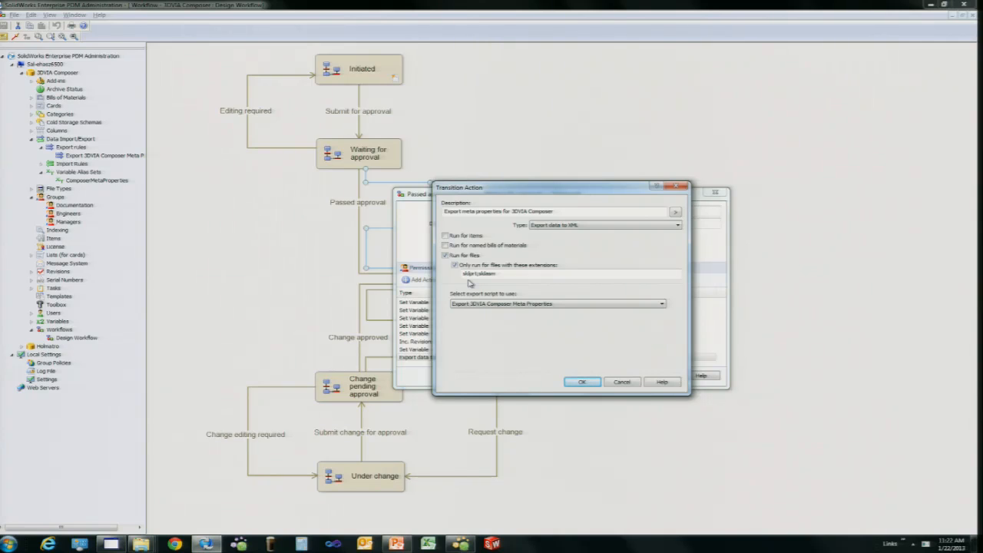
left_click(625, 384)
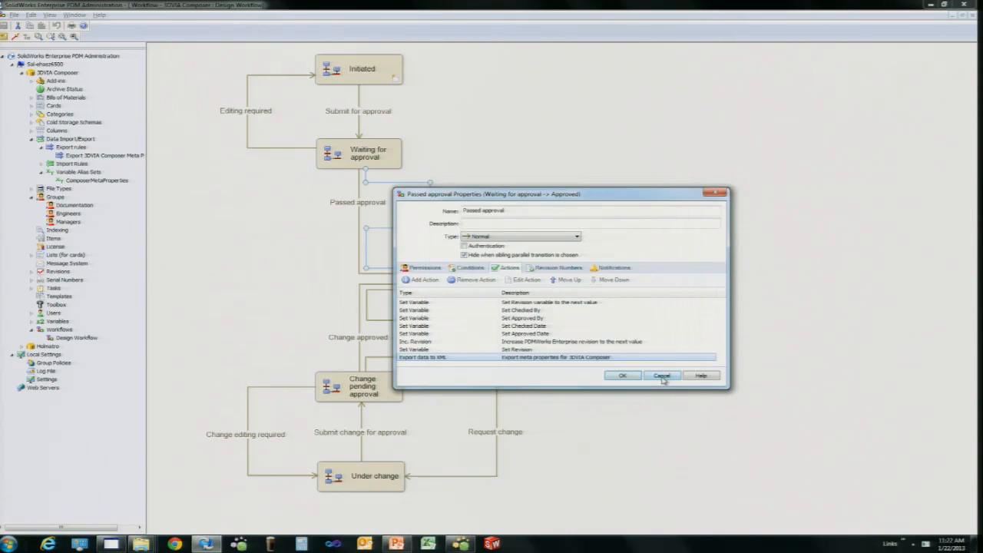
left_click(662, 376)
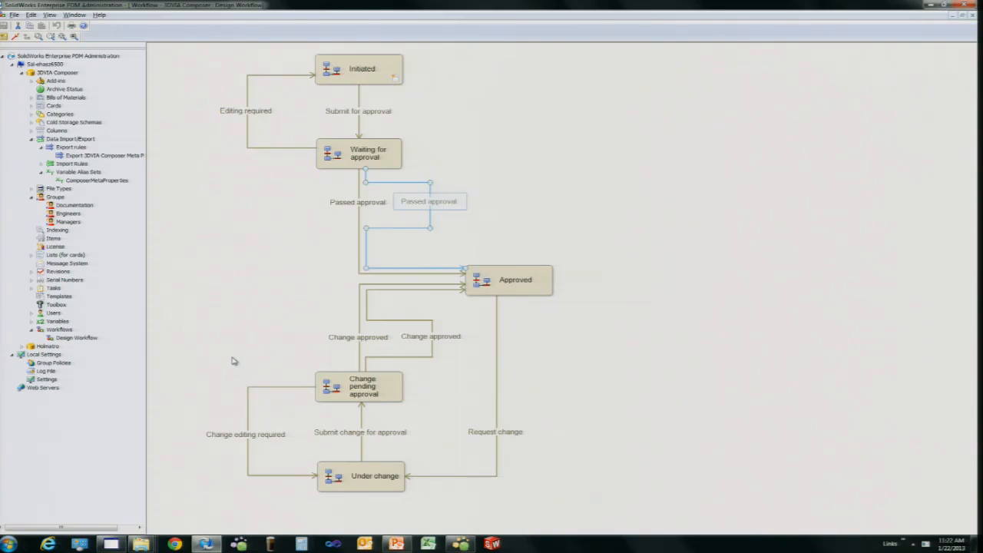
Switch to the 3DVIA Composer vault window and locate 260610 - Track Setting Machine.XML in the XML Export folder.
left_click(142, 542)
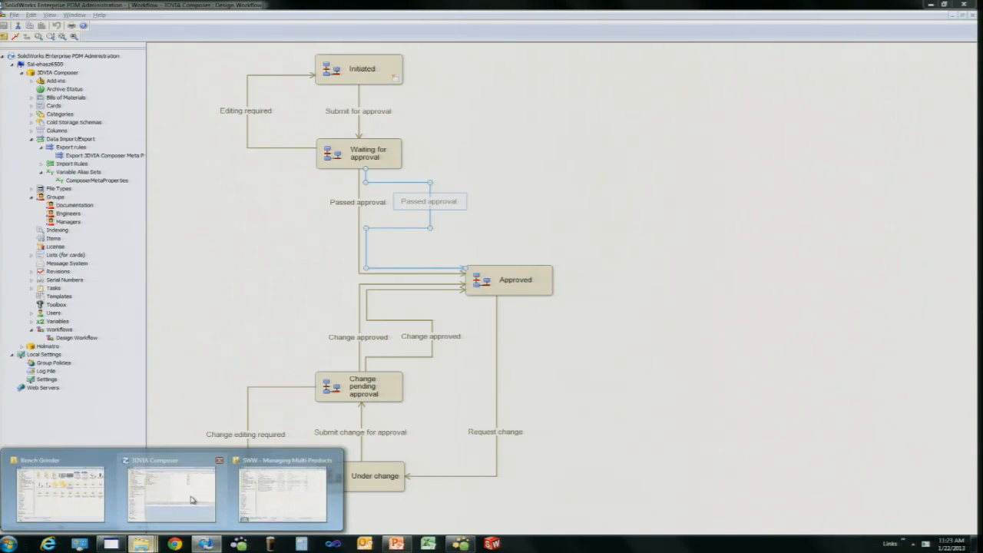
left_click(192, 500)
left_click(258, 237)
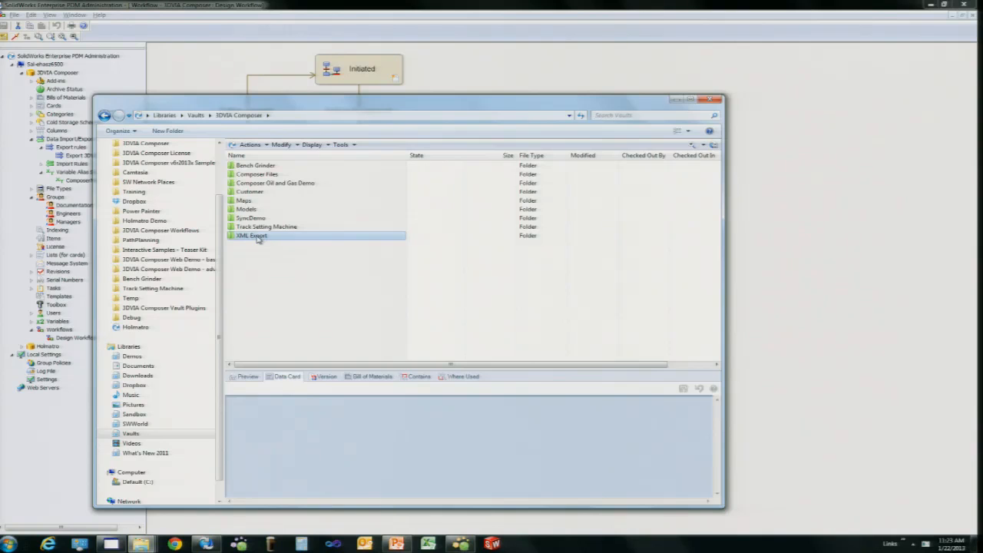
double_click(257, 236)
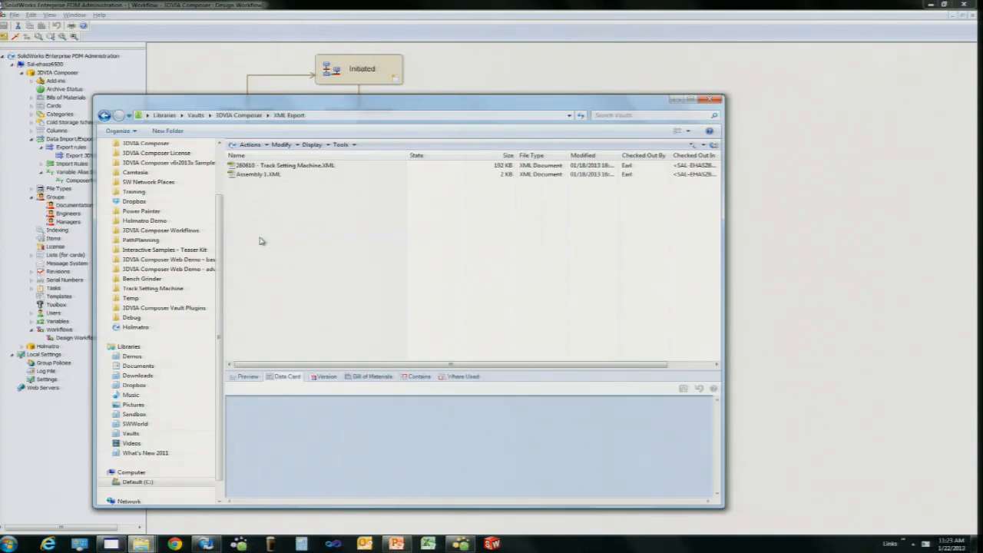
left_click(295, 168)
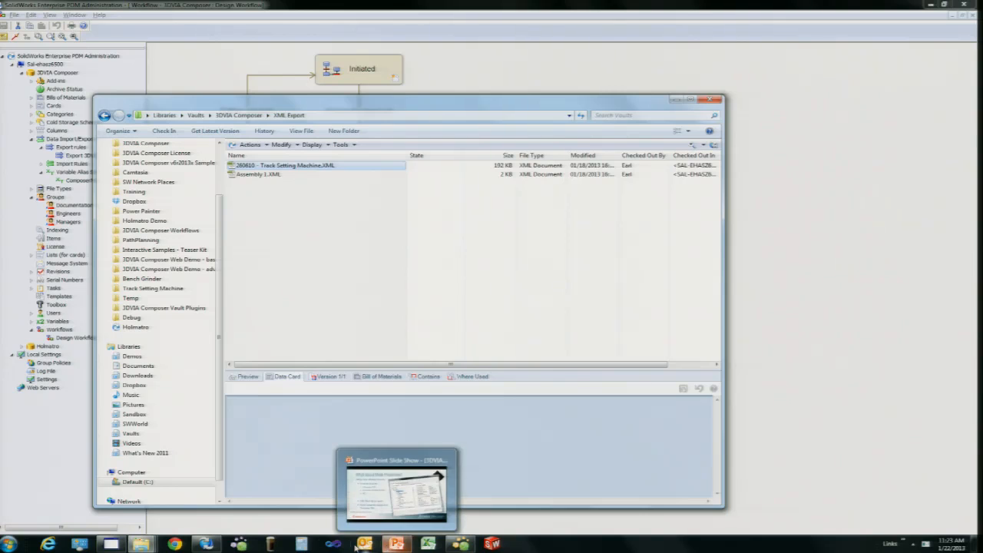
In Composer Meta Tools, load 260610 - Track Setting Machine.XML from the vault's XML Export folder as the meta file and widen the Actor column.
left_click(112, 544)
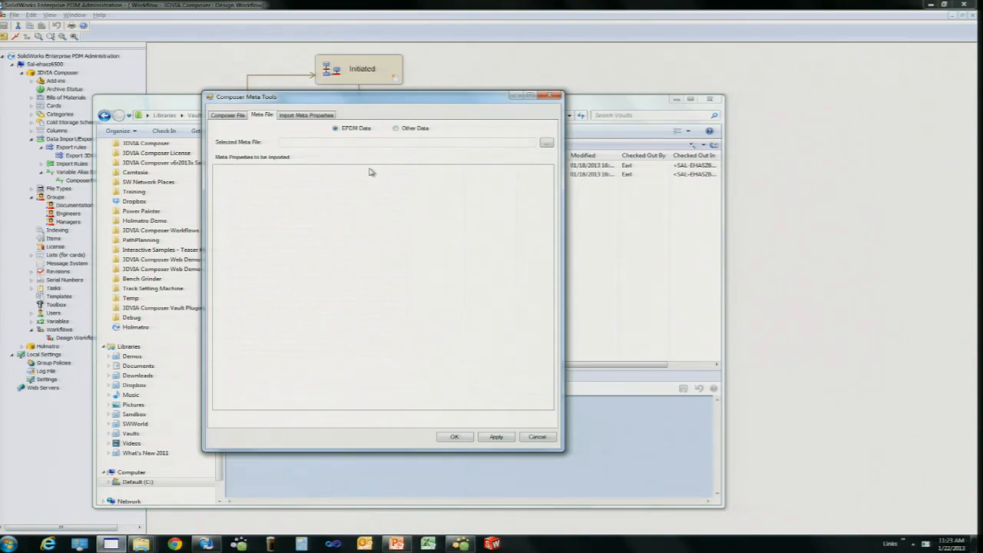
left_click(546, 142)
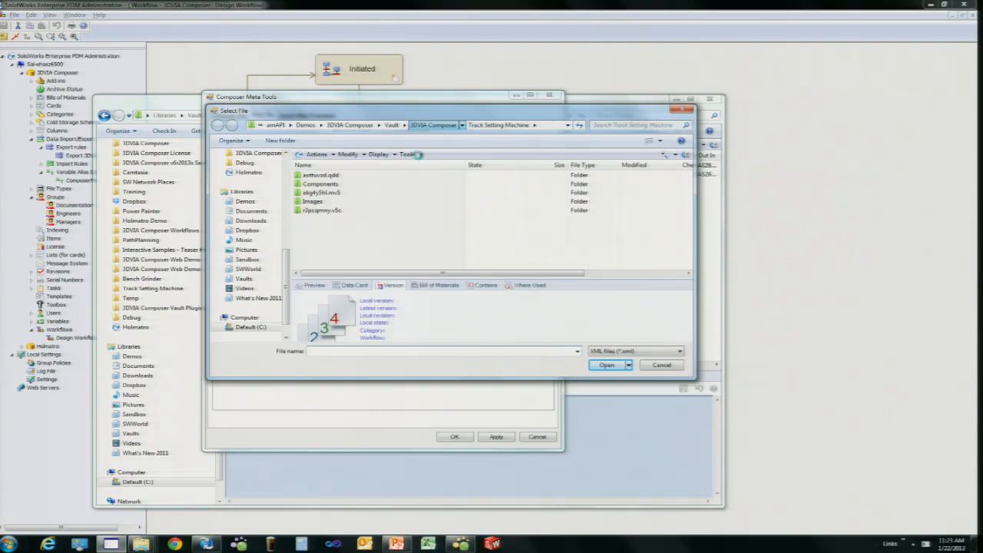
left_click(435, 125)
left_click(349, 245)
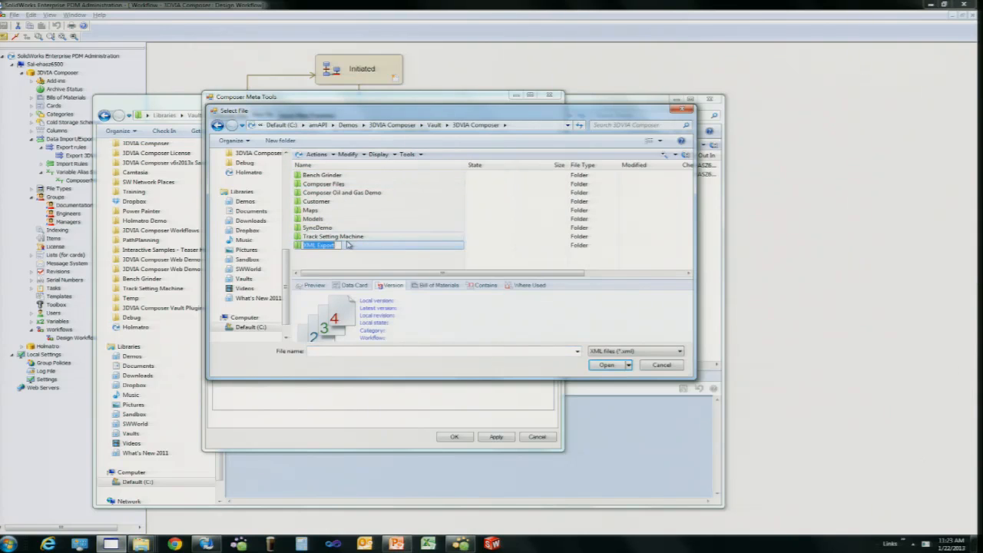
left_click(351, 268)
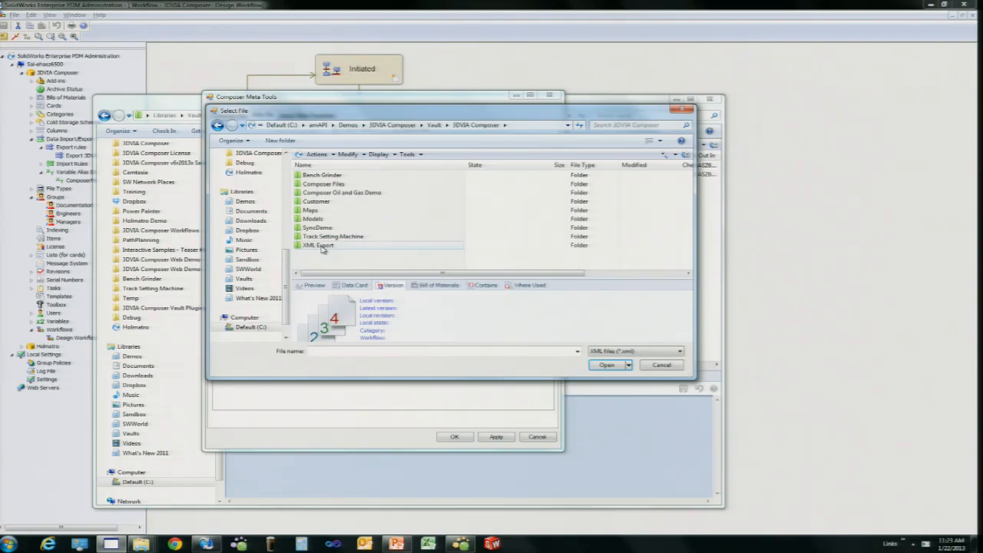
left_click(321, 247)
double_click(323, 248)
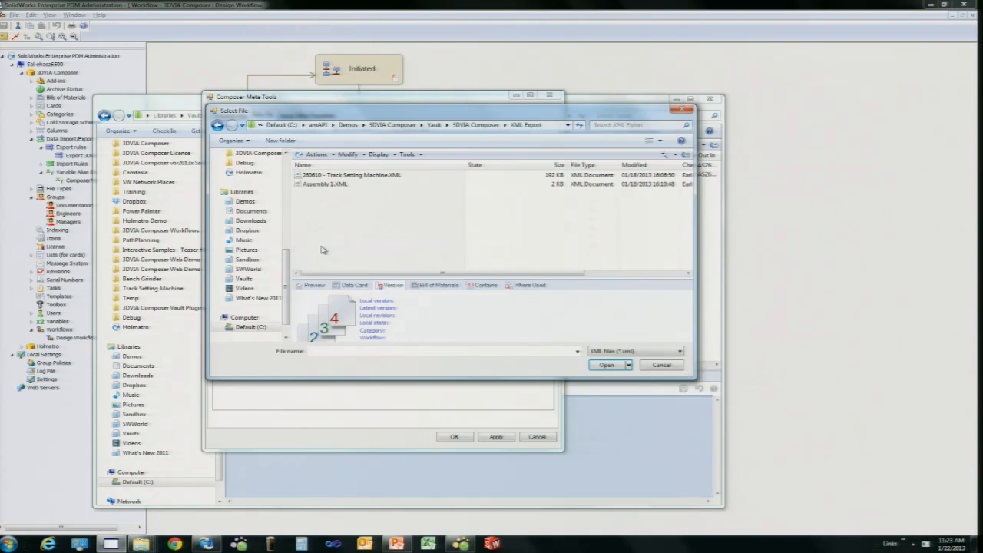
left_click(332, 176)
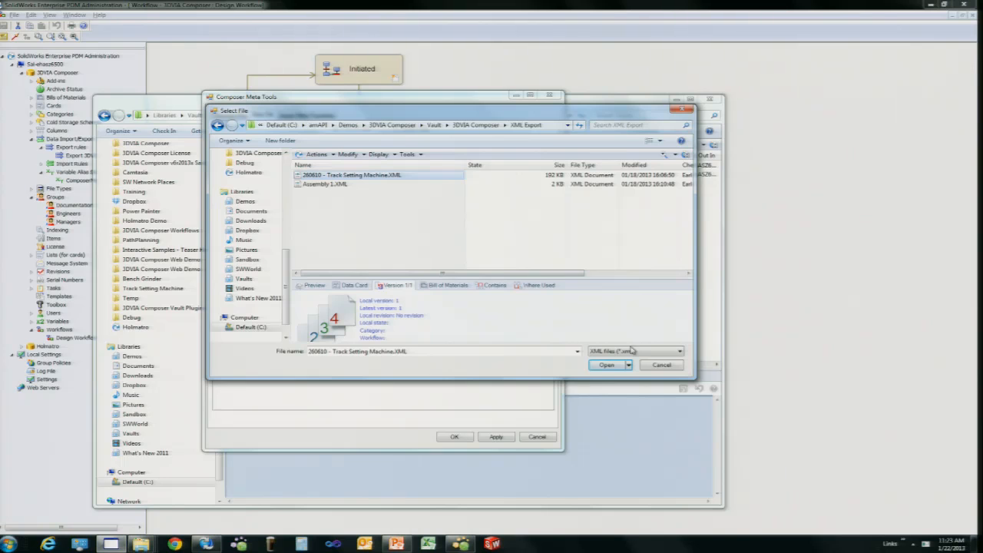
left_click(606, 365)
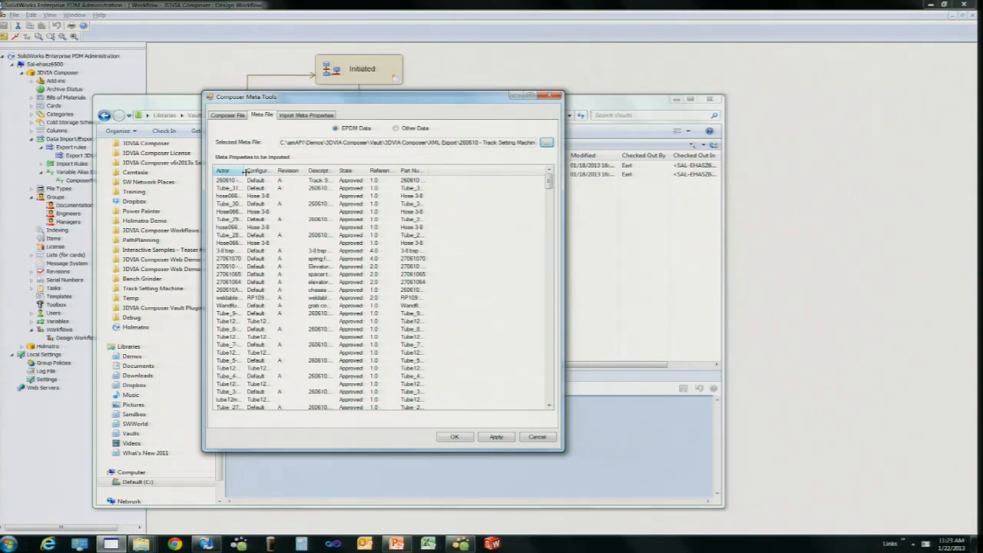
left_click_drag(242, 171, 289, 171)
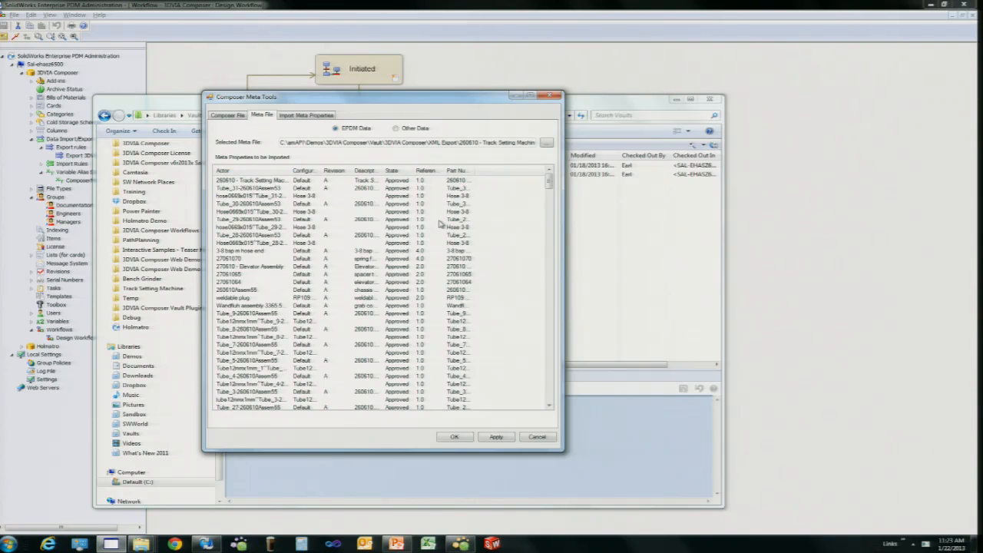
Import the meta properties into the assembly tree and check those of the cylinder rod and parts 14041068 and 14041067.
left_click(305, 116)
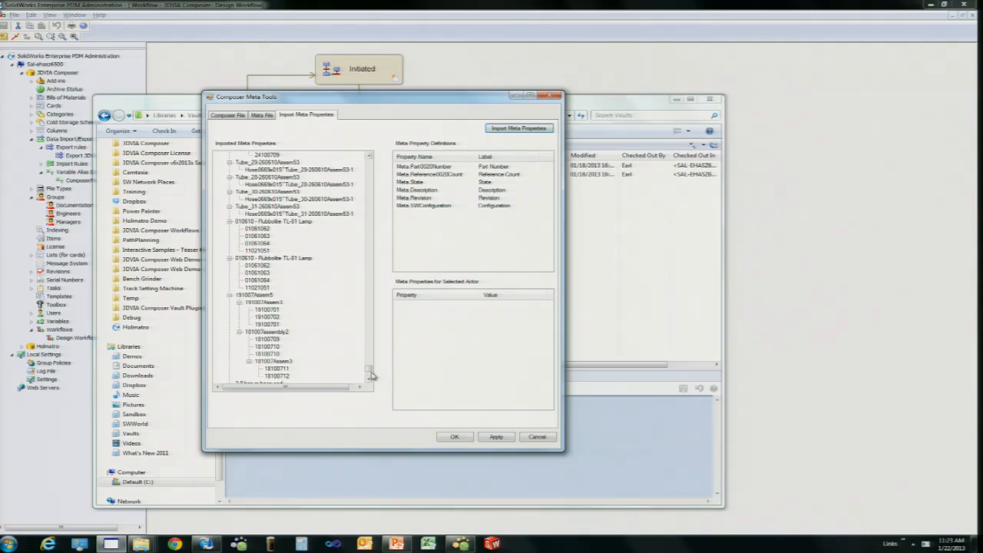
scroll(364, 329, "up", 15)
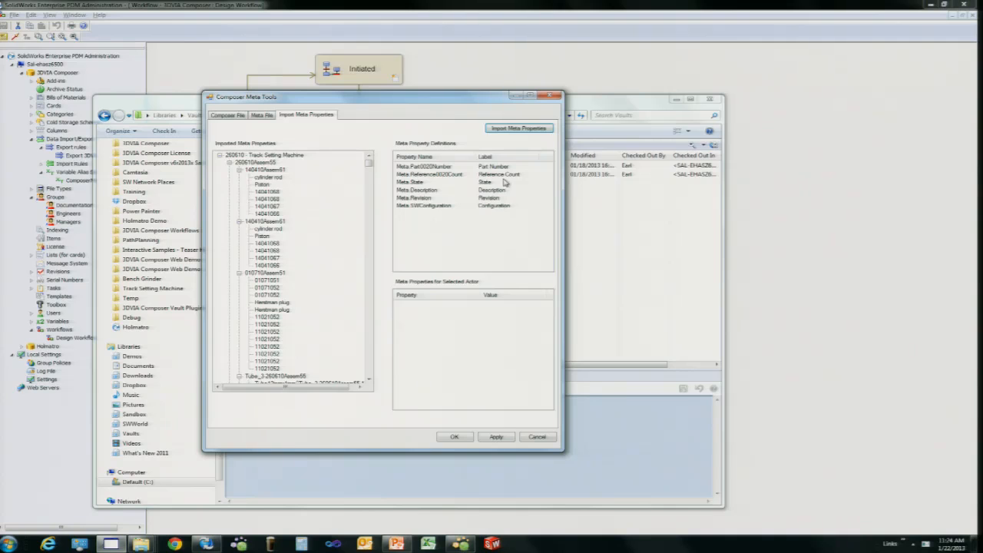
left_click(268, 177)
left_click(266, 192)
left_click(264, 207)
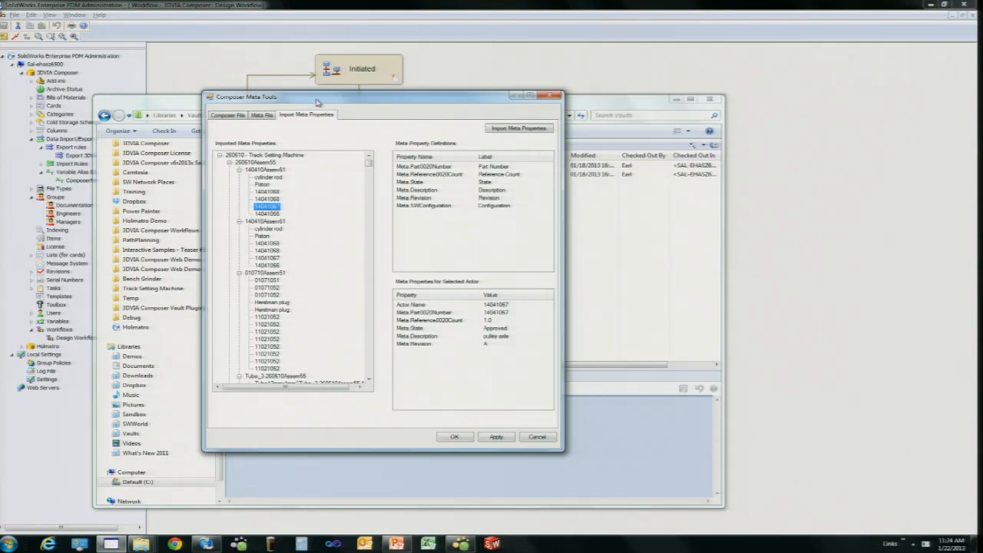
Close Composer Meta Tools without applying and return the vault window to the 3DVIA Composer folder.
left_click_drag(382, 106, 419, 62)
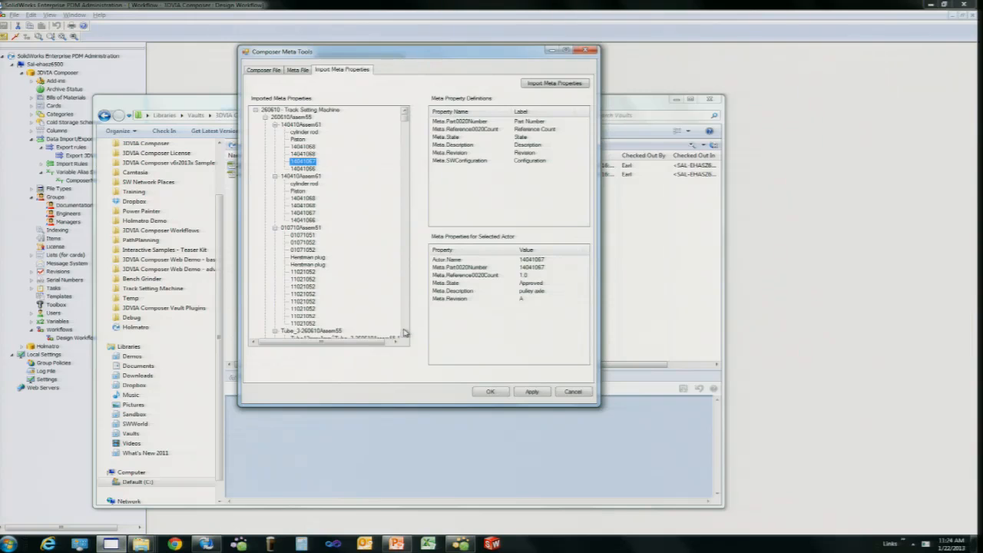
left_click(572, 393)
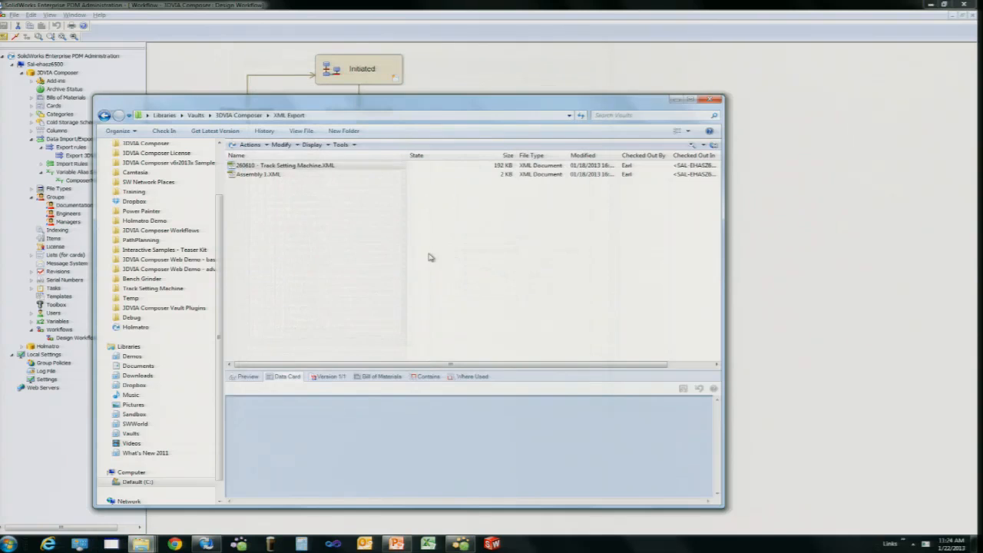
left_click_drag(334, 107, 350, 65)
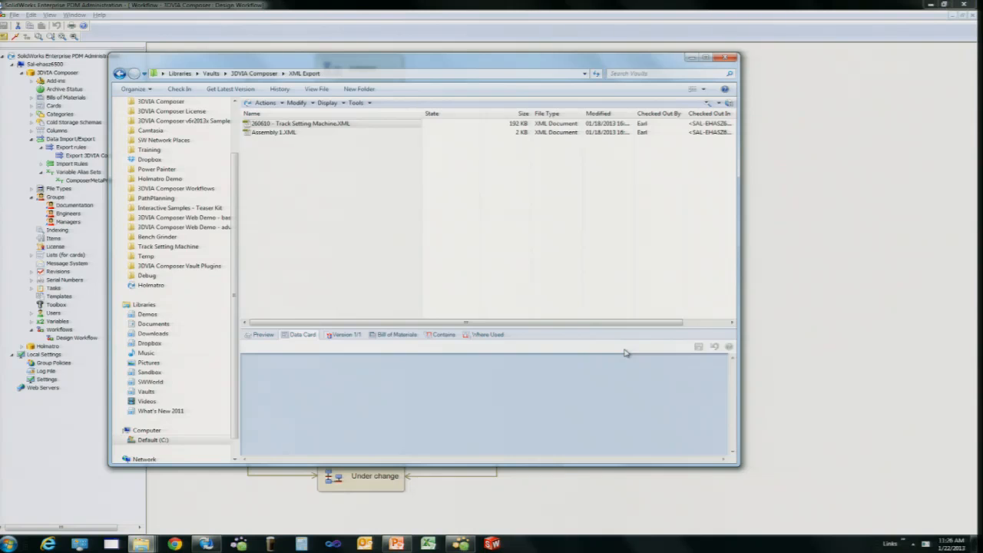
left_click_drag(607, 61, 645, 45)
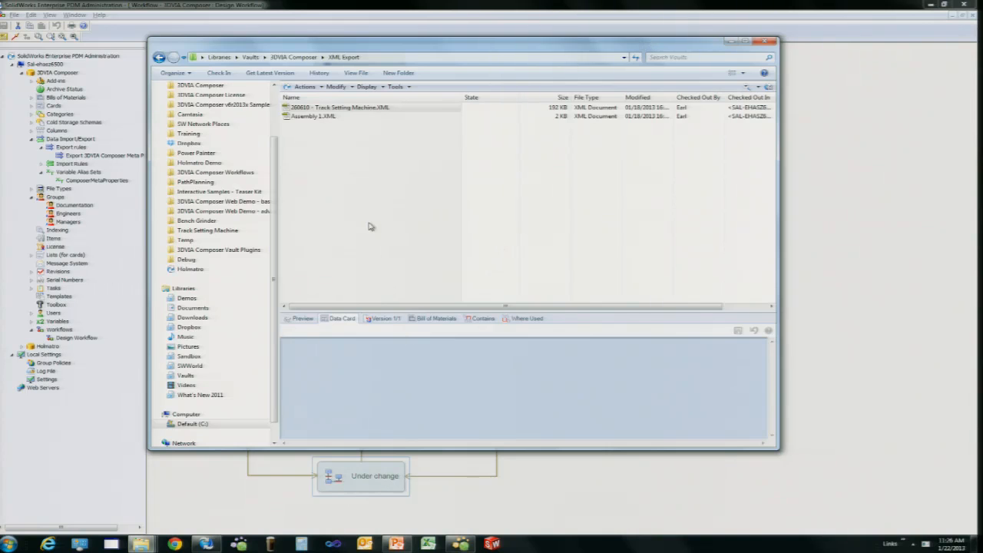
left_click(307, 57)
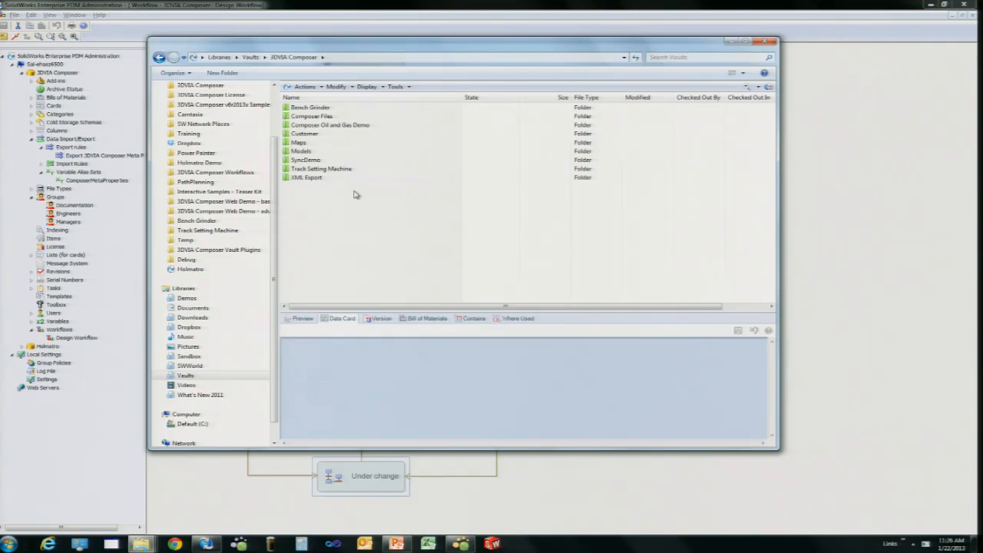
Switch to the PowerPoint slide show and advance to the SolidWorks Composer Value of Strategy slide.
key("alt+Tab")
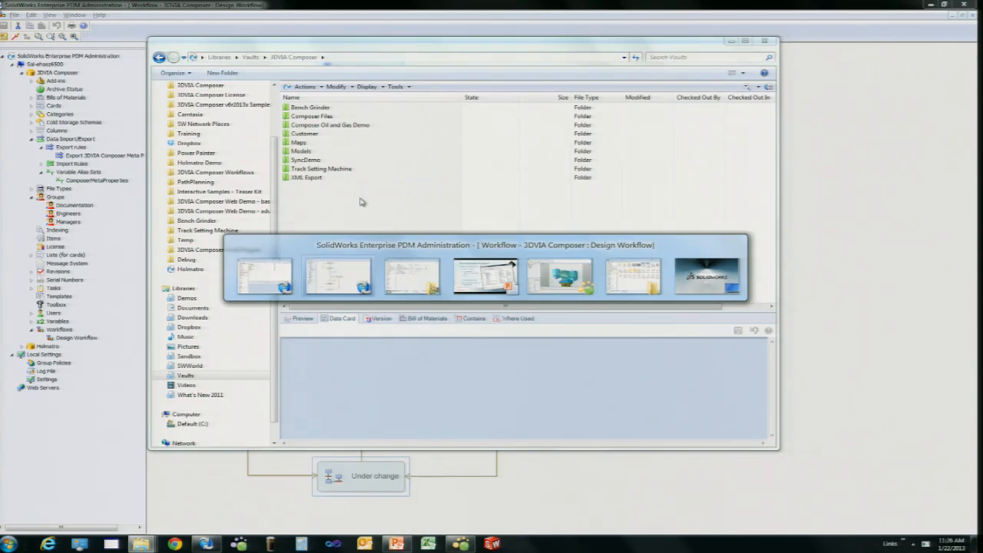
key("alt+Tab")
key("alt+Tab")
key("alt+Tab")
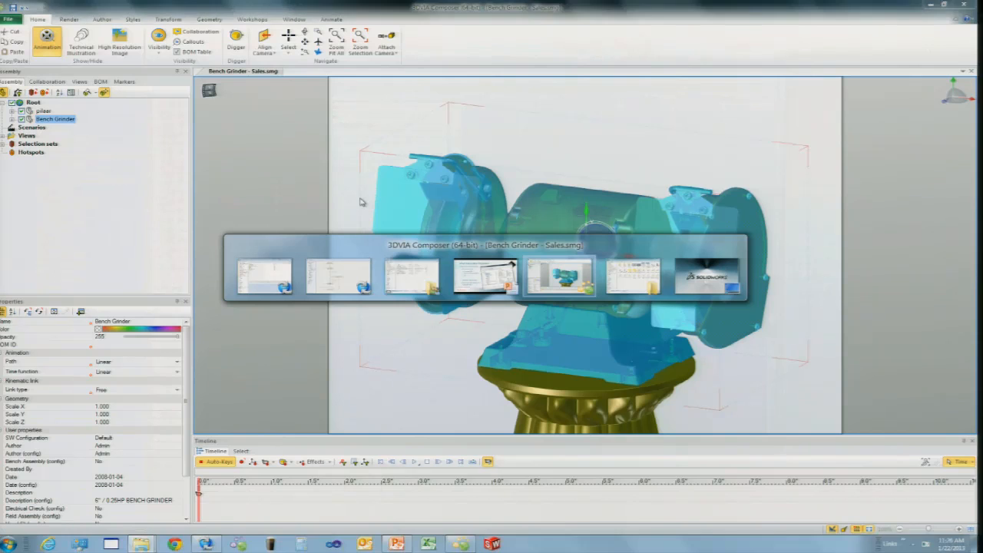
key("alt+shift+Tab")
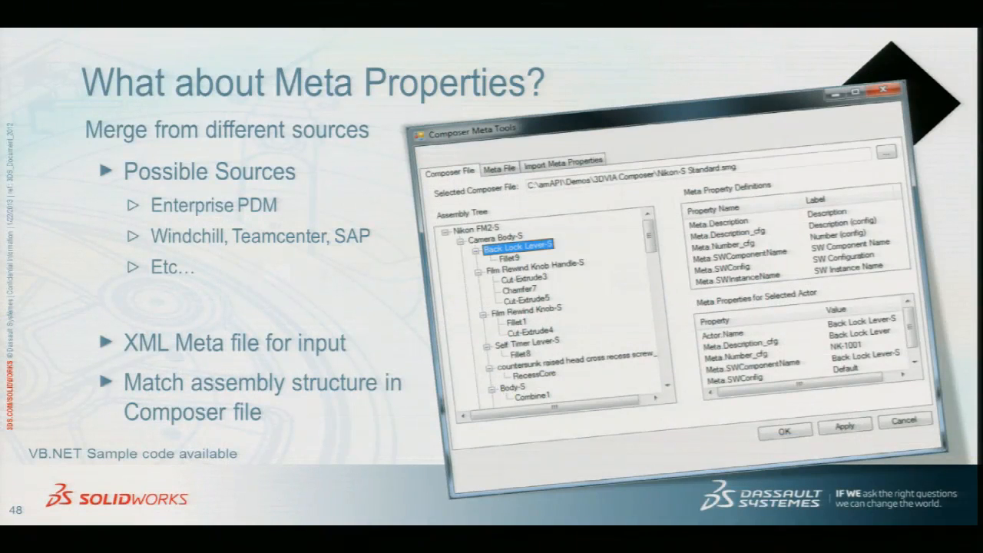
left_click(217, 294)
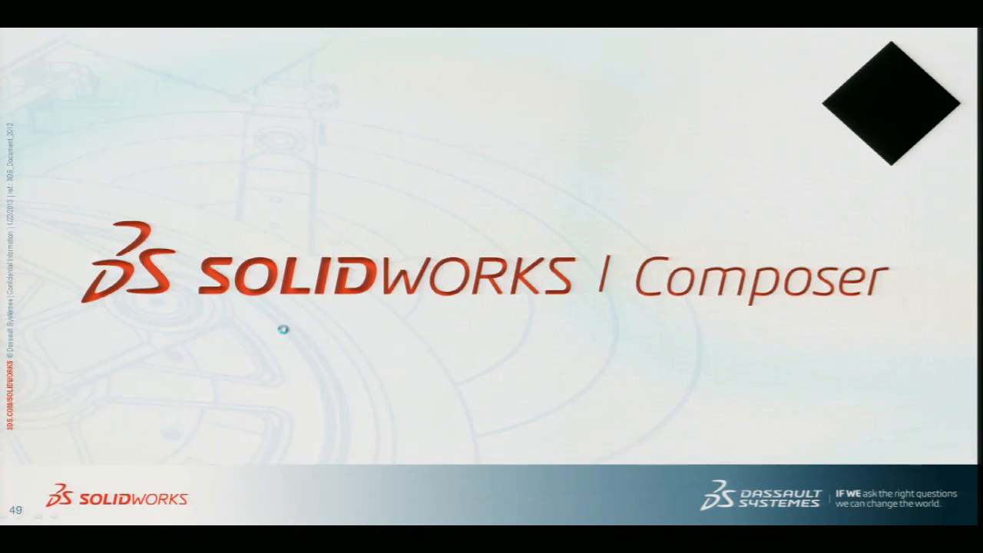
left_click(283, 327)
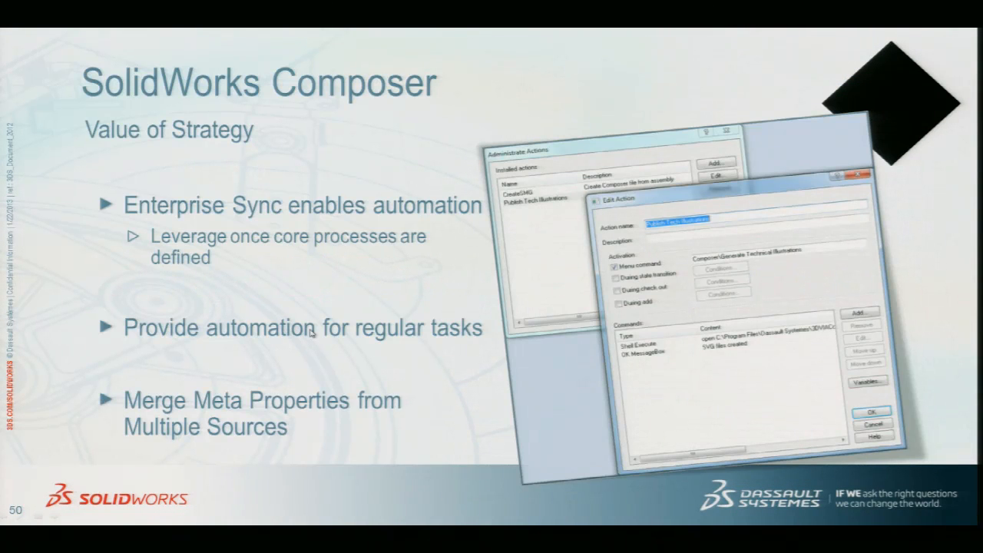
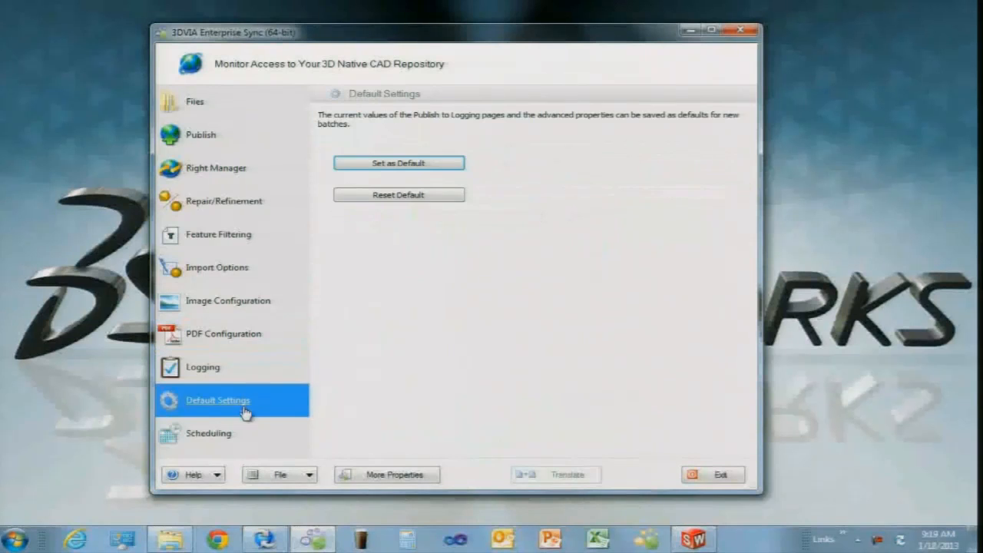
Try to save the current 3DVIA Enterprise Sync batch as SWWorld Task in the 3DVIA Composer vault folder.
left_click(300, 475)
left_click(299, 476)
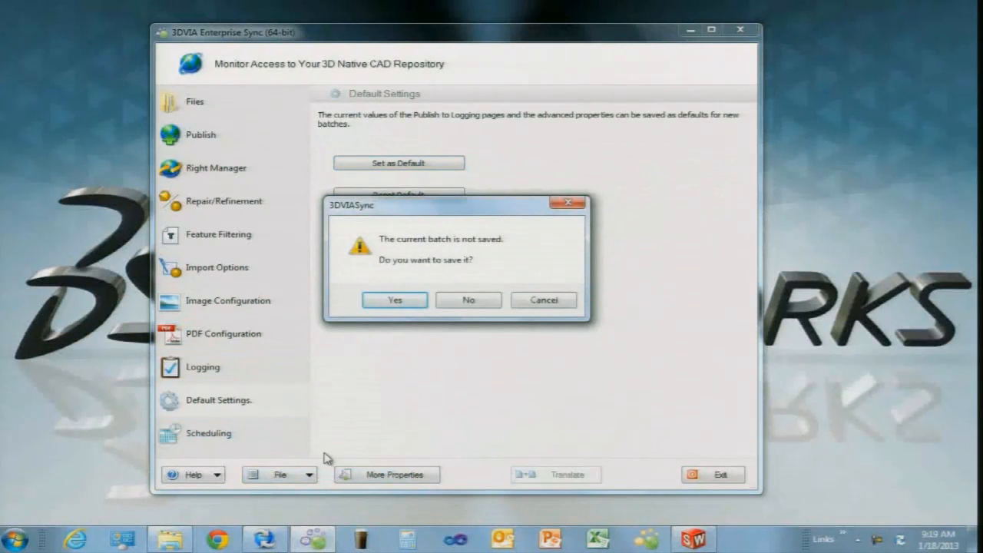
left_click(391, 300)
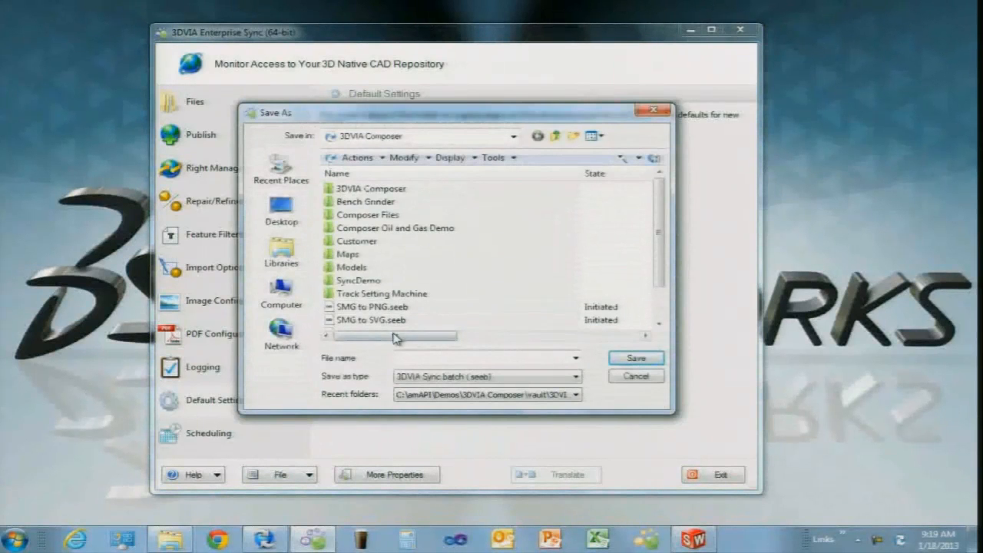
left_click(421, 357)
type("SWWd")
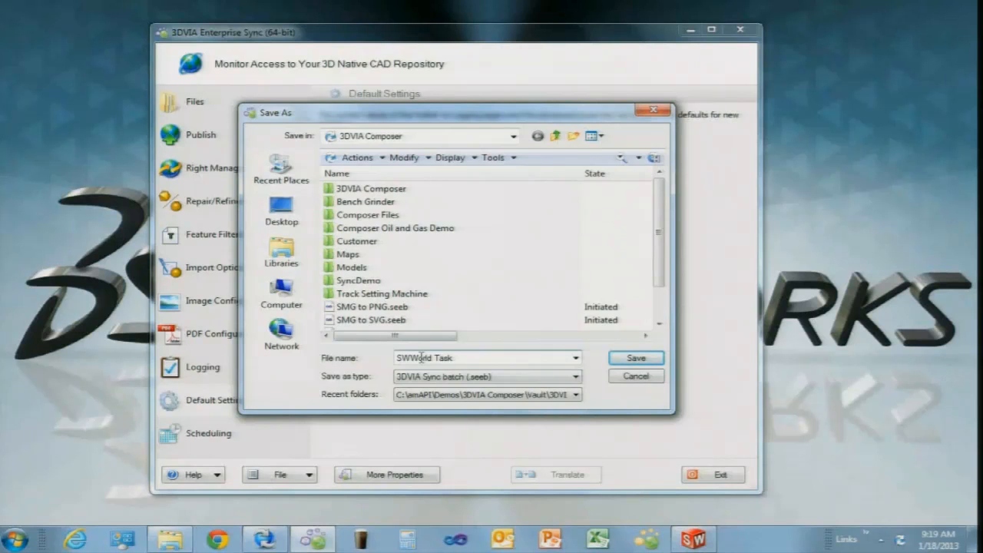
left_click(636, 375)
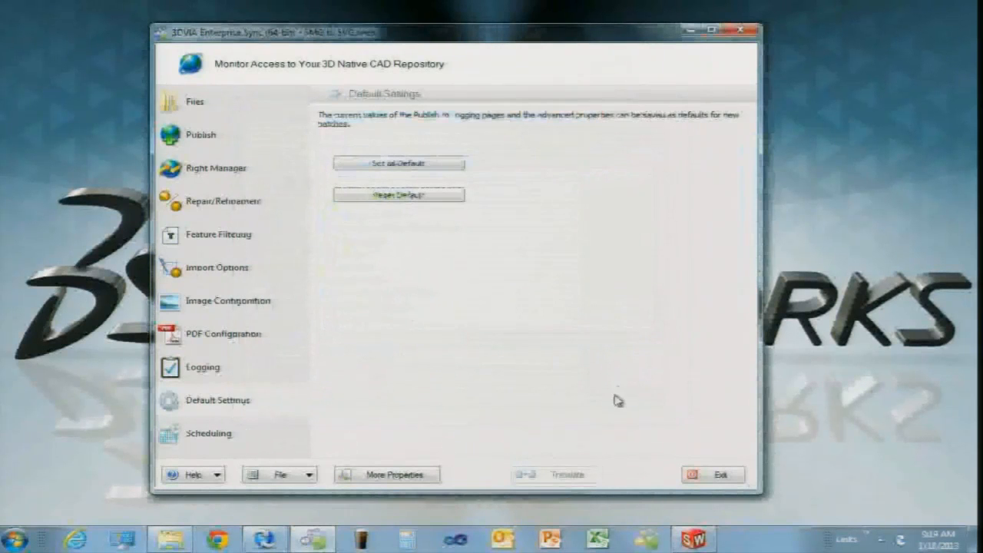
Exit 3DVIA Enterprise Sync, switch to SolidWorks Enterprise PDM Administration and expand the 3DVIA Composer vault.
left_click(714, 476)
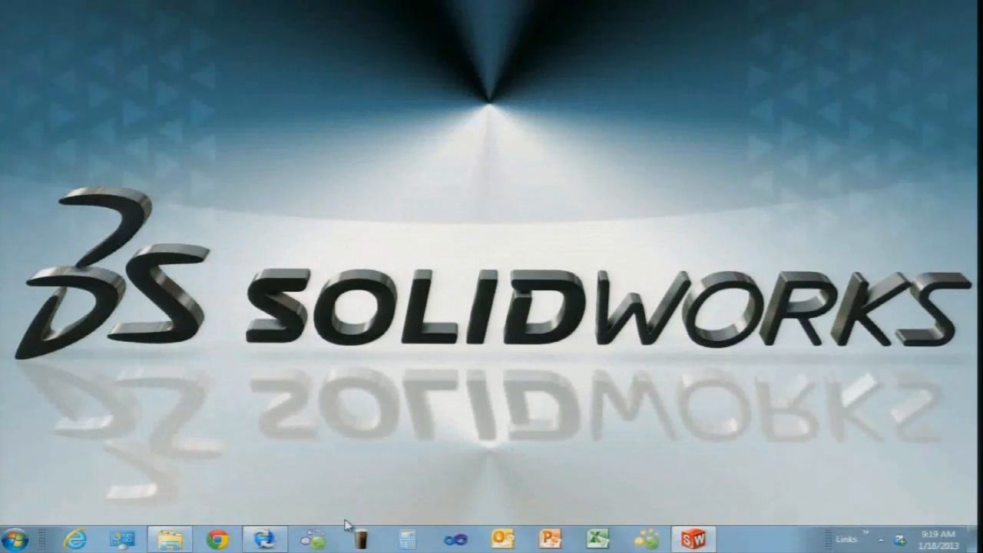
left_click(263, 539)
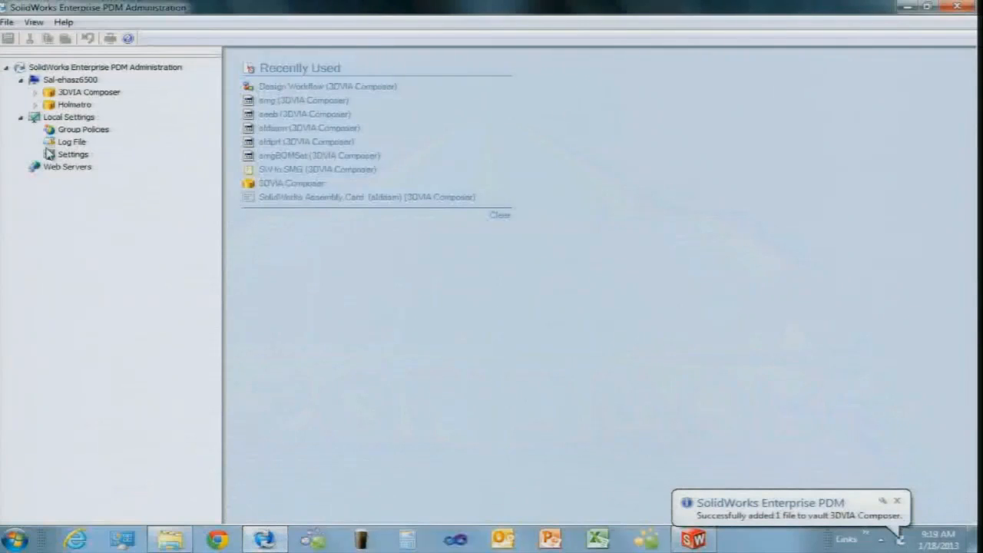
left_click(34, 93)
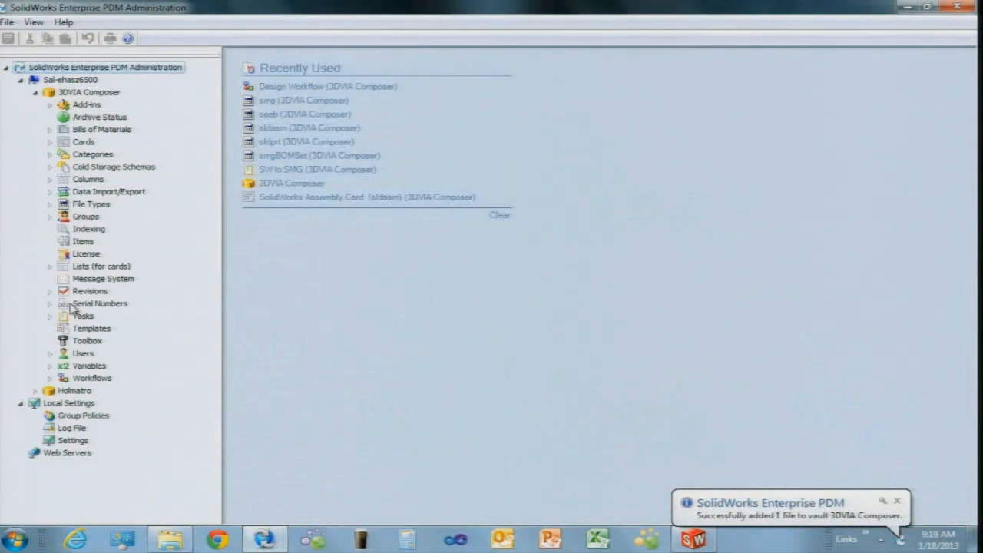
Create a vault task named SWWorld SW to SMG that uses the SolidWorks Composer Task AddIn.
right_click(79, 319)
left_click(115, 326)
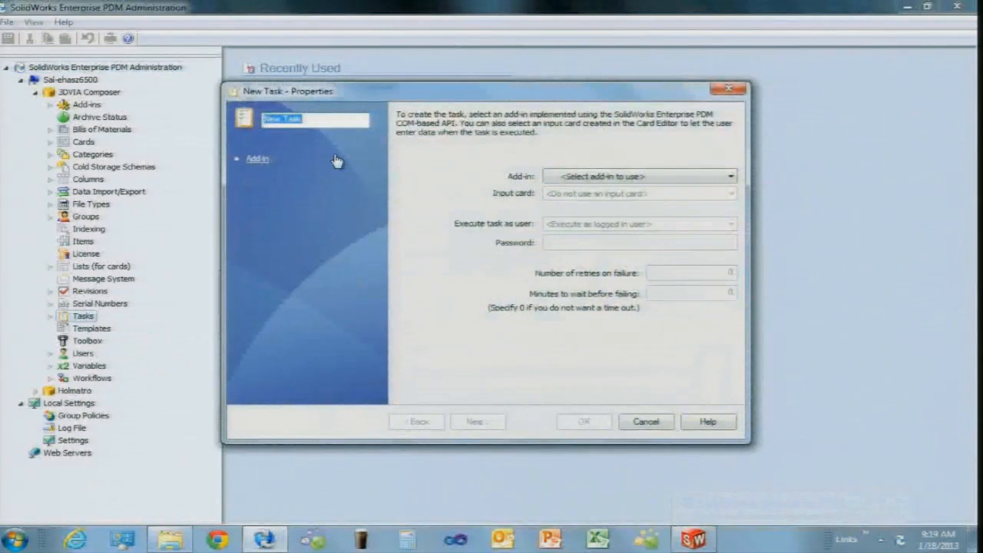
type("SWWorld T")
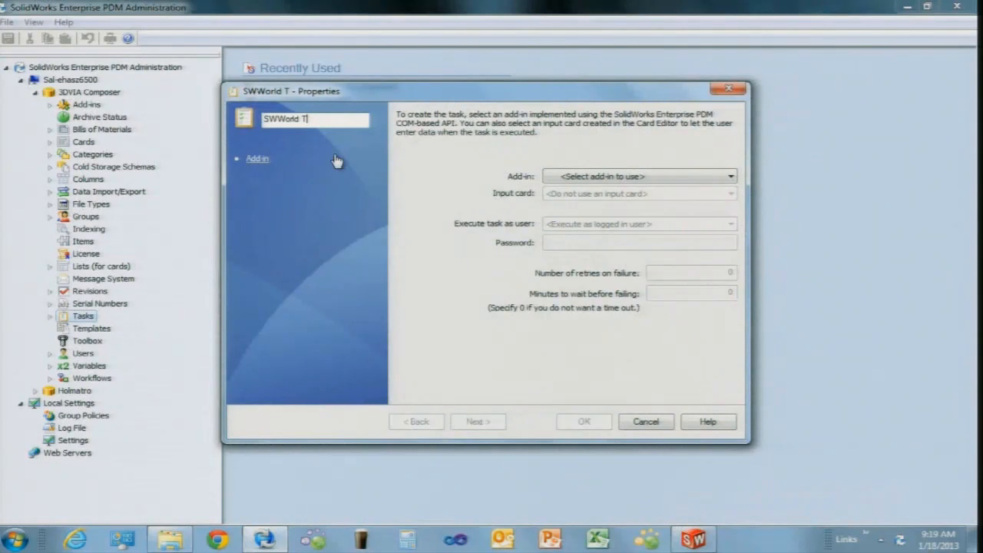
key("BackSpace")
type("S")
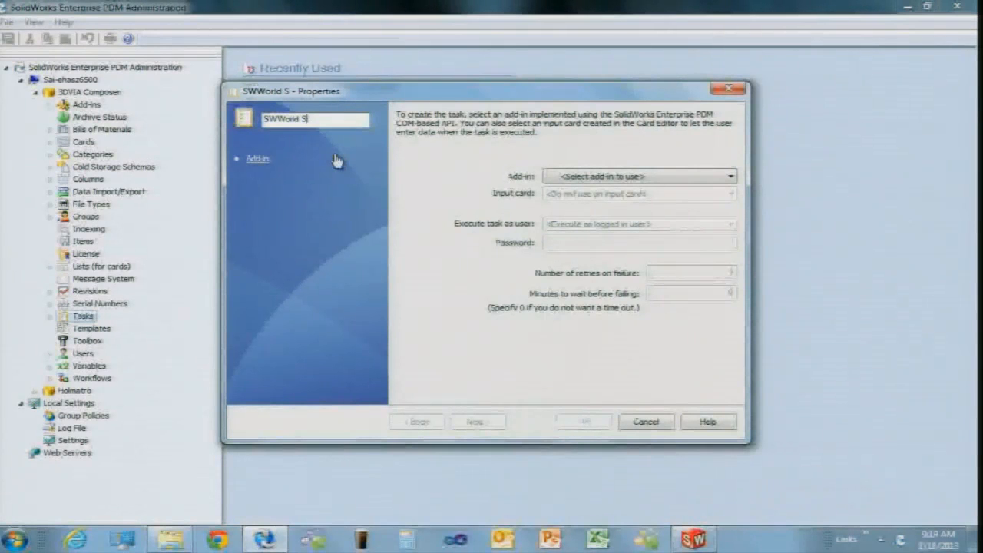
type("W to SMG")
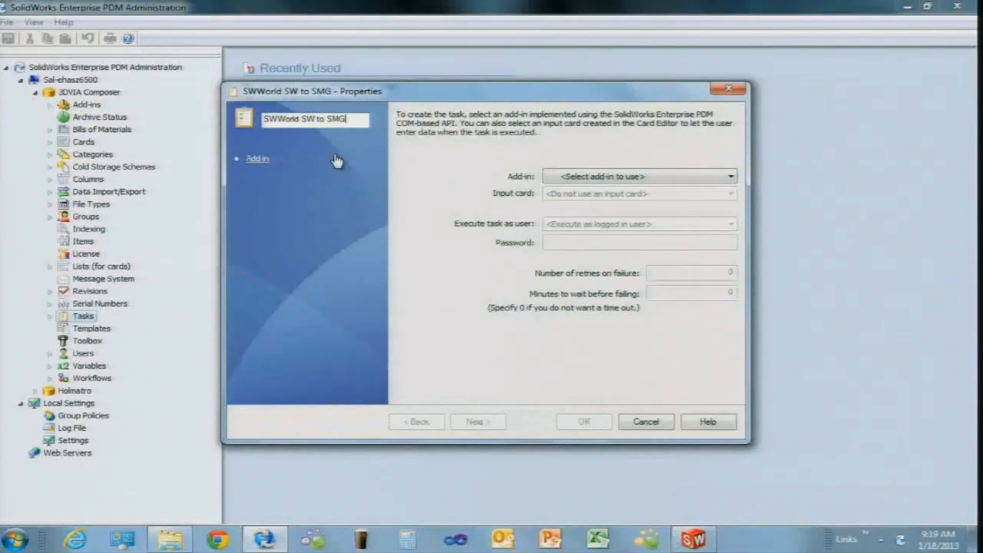
left_click(553, 177)
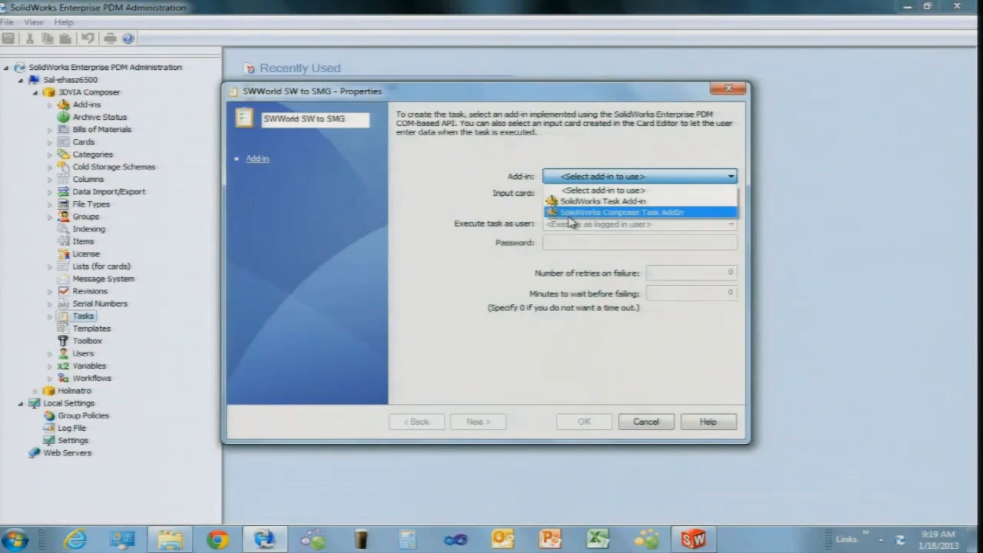
left_click(572, 213)
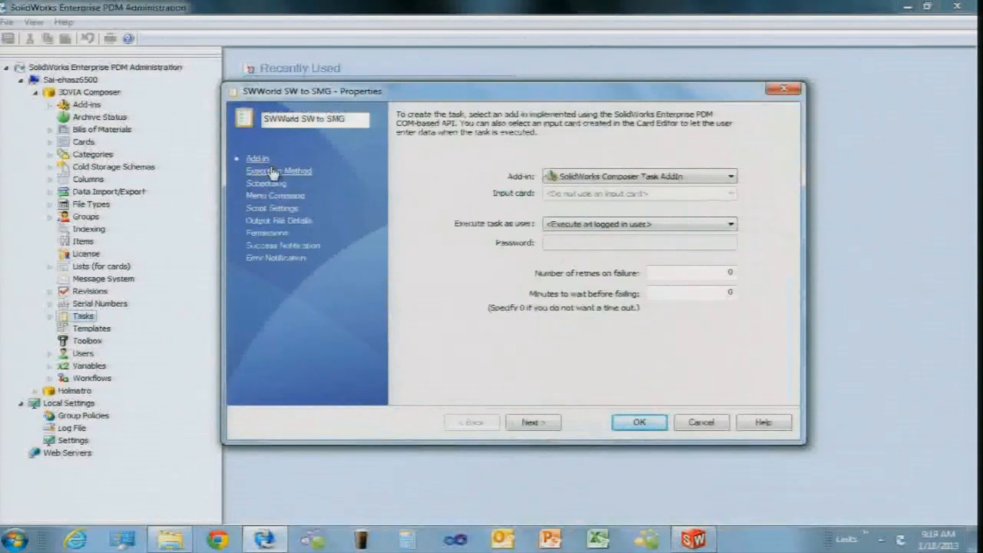
Set the task to execute on the computer where it is initiated and mark the listed computer as supporting it.
left_click(273, 172)
left_click(415, 190)
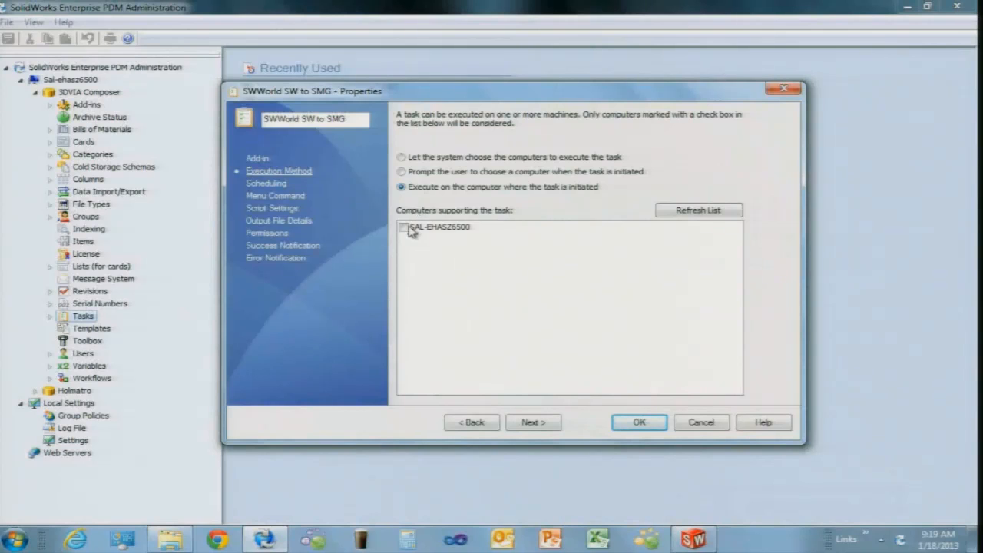
left_click(402, 227)
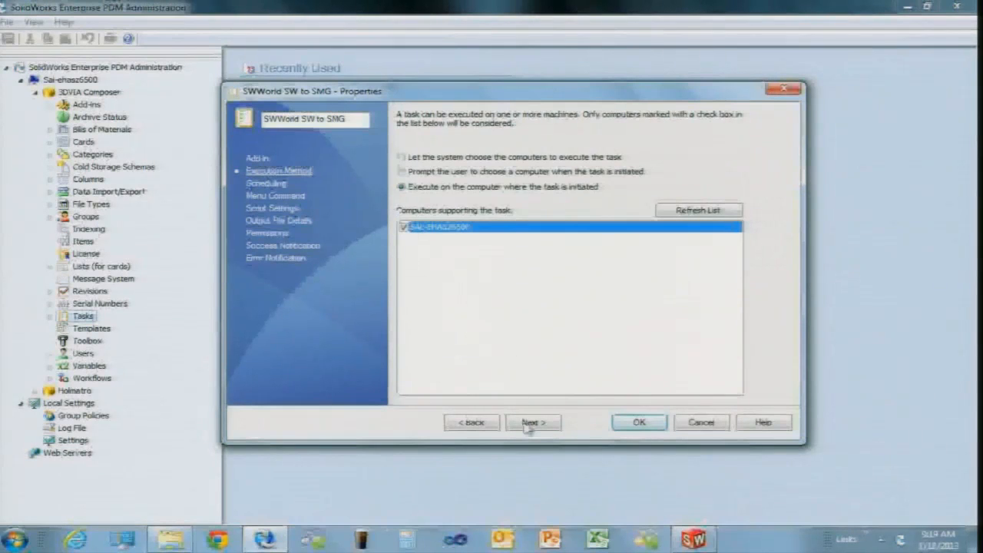
left_click(526, 428)
Keep the default scheduling and display a File Explorer menu command for the task named SWWorld\SW to SMG.
left_click(527, 428)
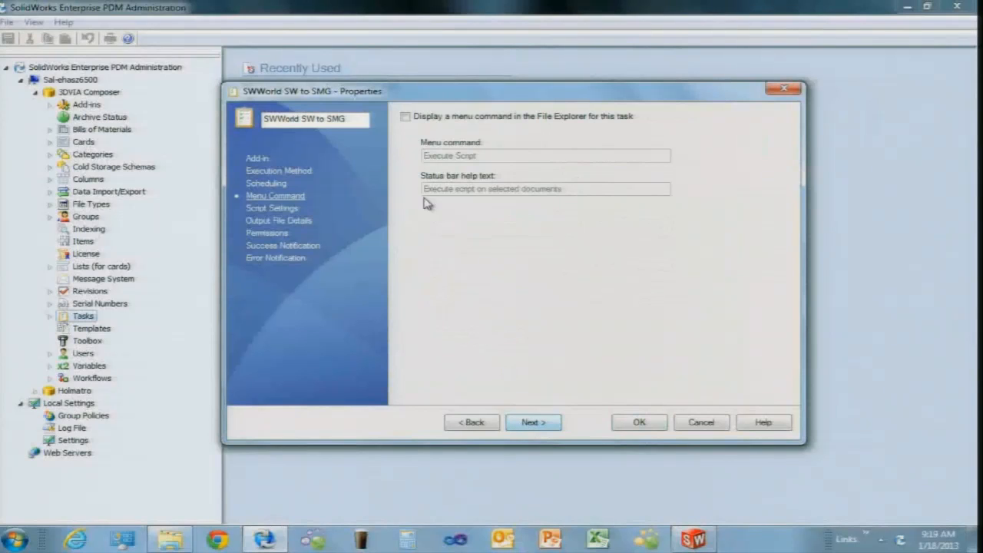
left_click(406, 116)
left_click_drag(476, 155, 424, 155)
type("SWWorld\\")
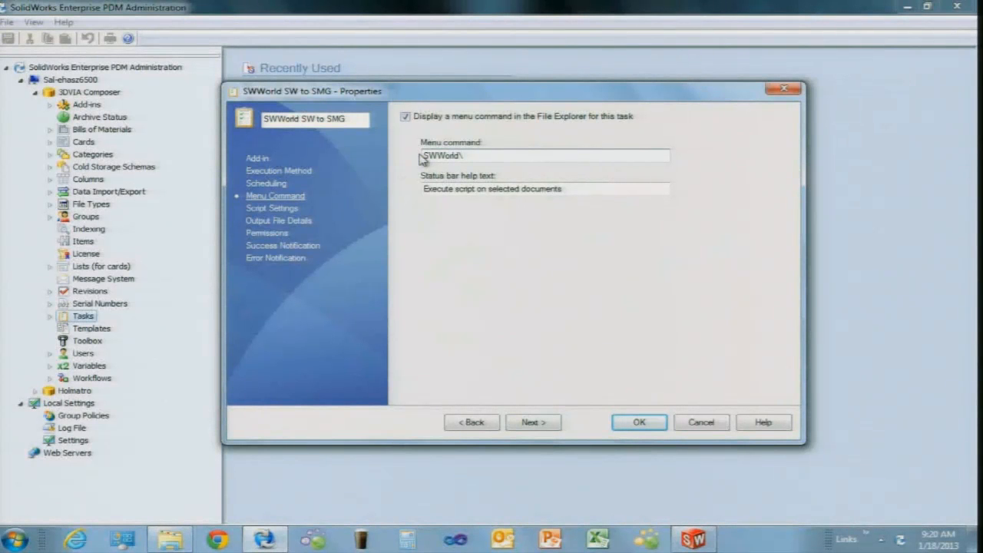
type("SW to SMG")
Select SWWorld Task.seeb from the 3DVIA Composer vault folder as the script's settings file, executed as a SEEB batch.
left_click(527, 423)
left_click(767, 123)
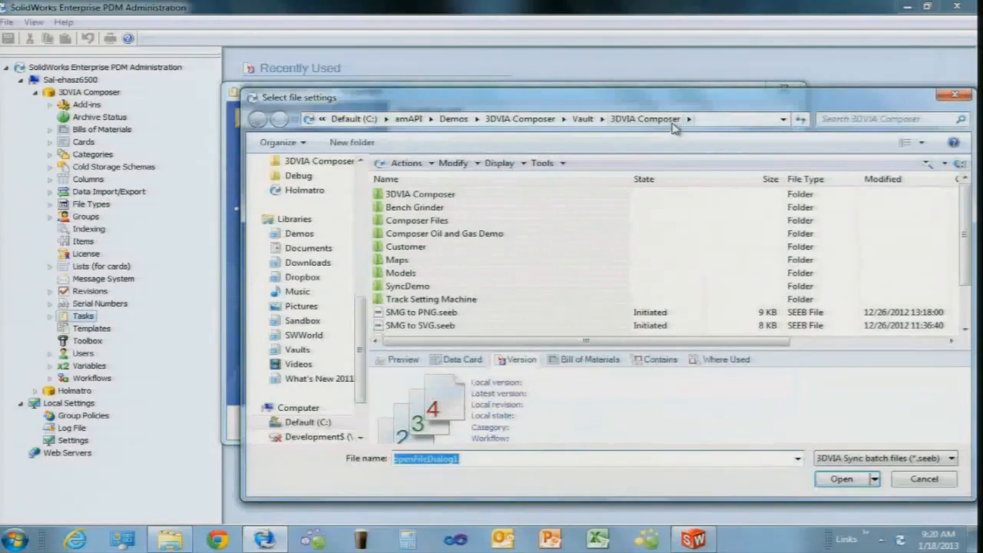
scroll(450, 307, "down", 2)
left_click(424, 325)
left_click(840, 478)
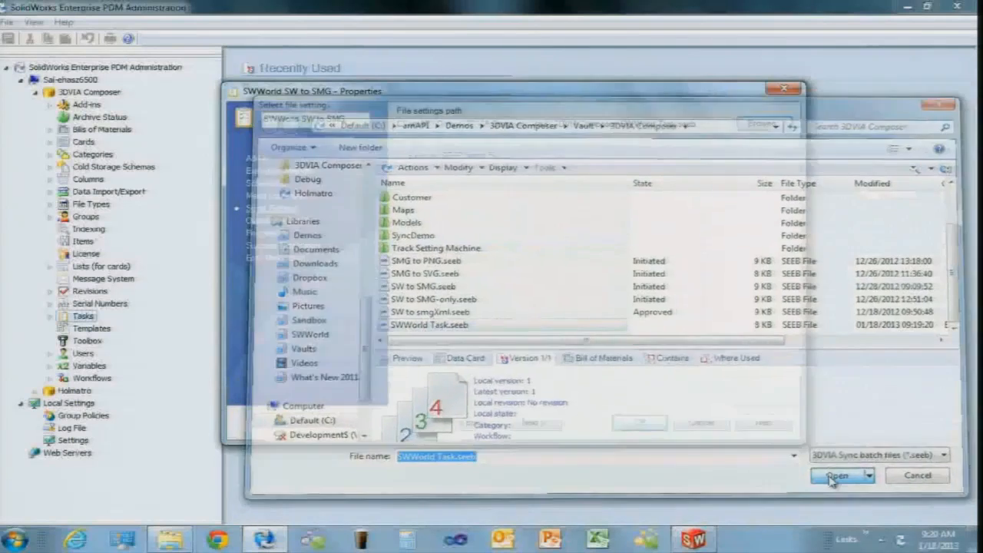
left_click(426, 157)
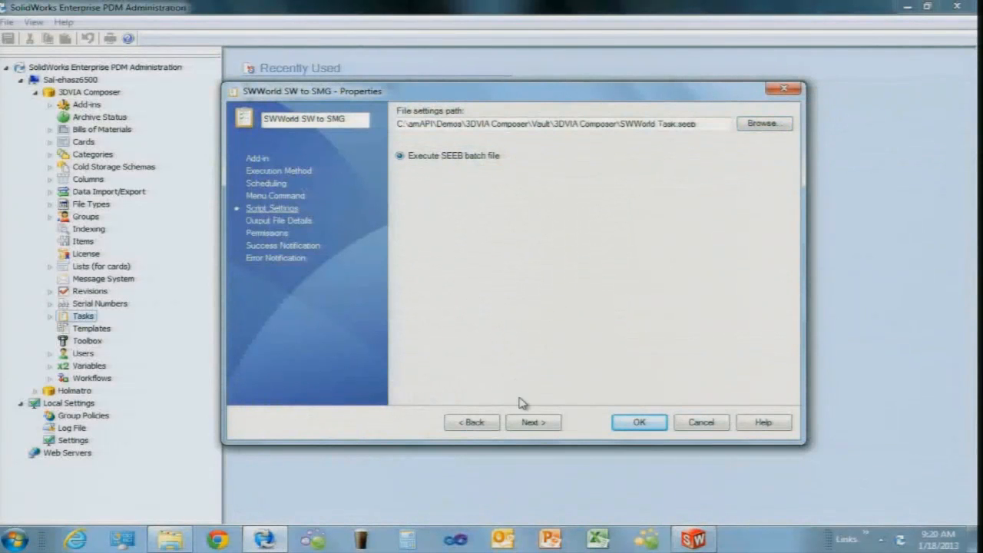
Set the default output path to <SourceFolderPath>\SWWorld Files\<SourceFileName> and create a reference from the destination file to the source file.
left_click(530, 423)
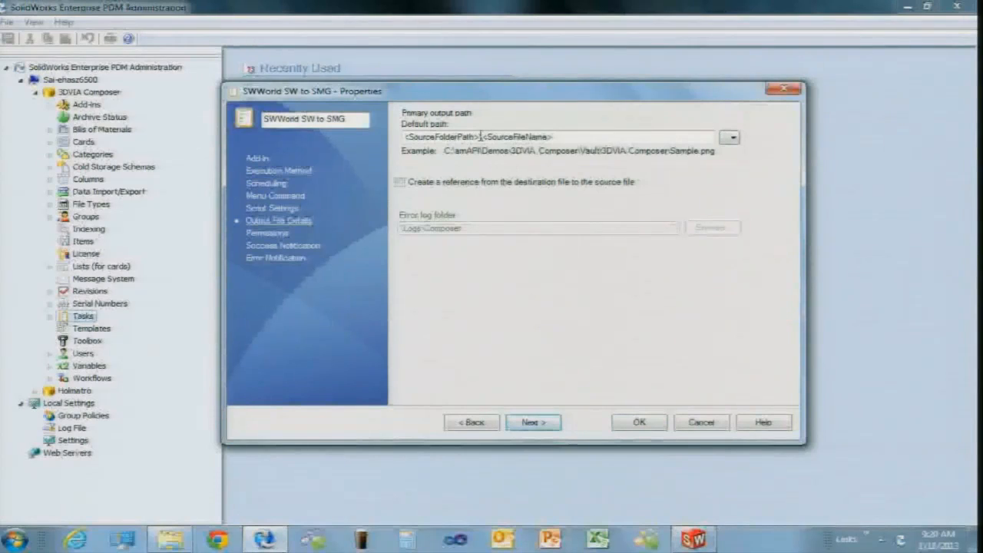
type("\\SWWo")
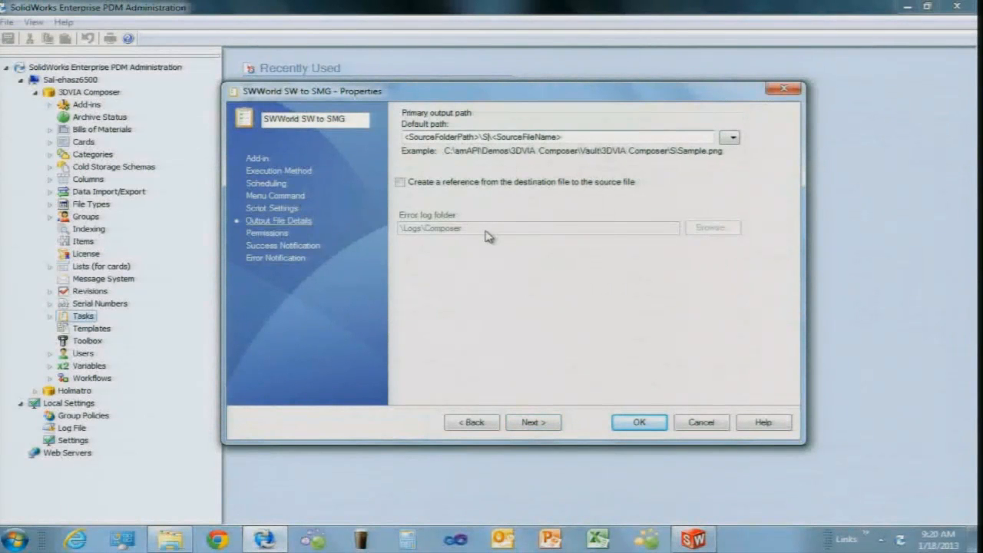
type("rld Files")
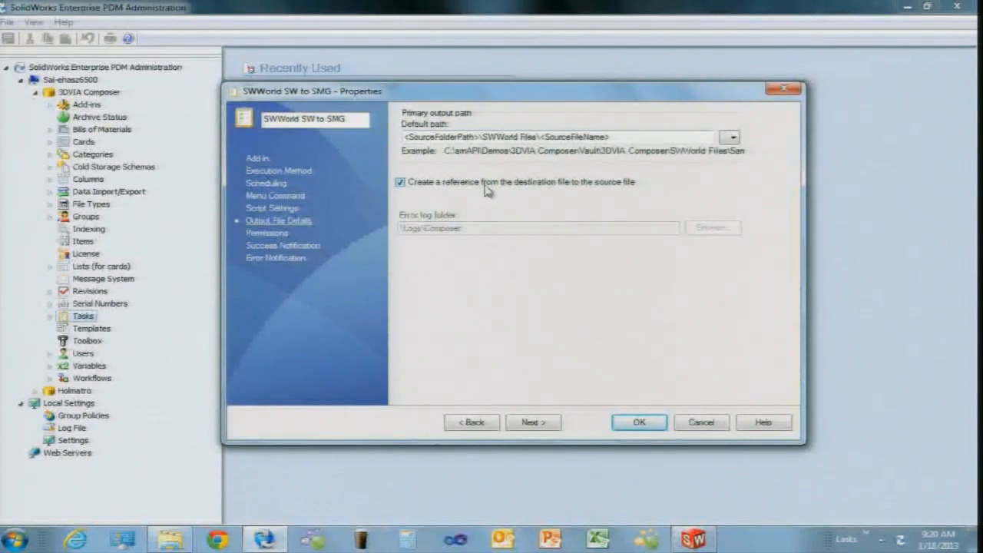
Permit the Documentation and Managers groups to start the task.
left_click(529, 427)
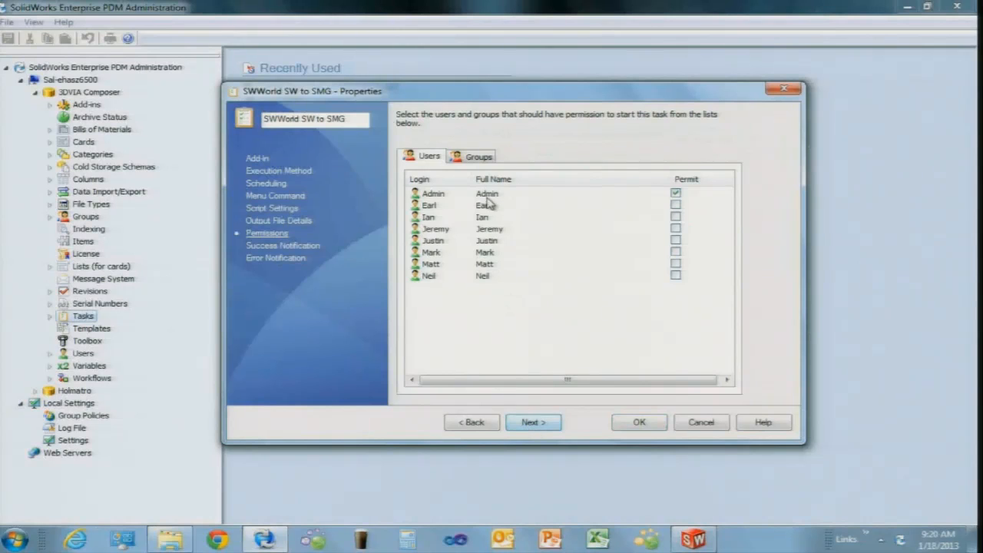
left_click(478, 157)
left_click(675, 216)
left_click(676, 192)
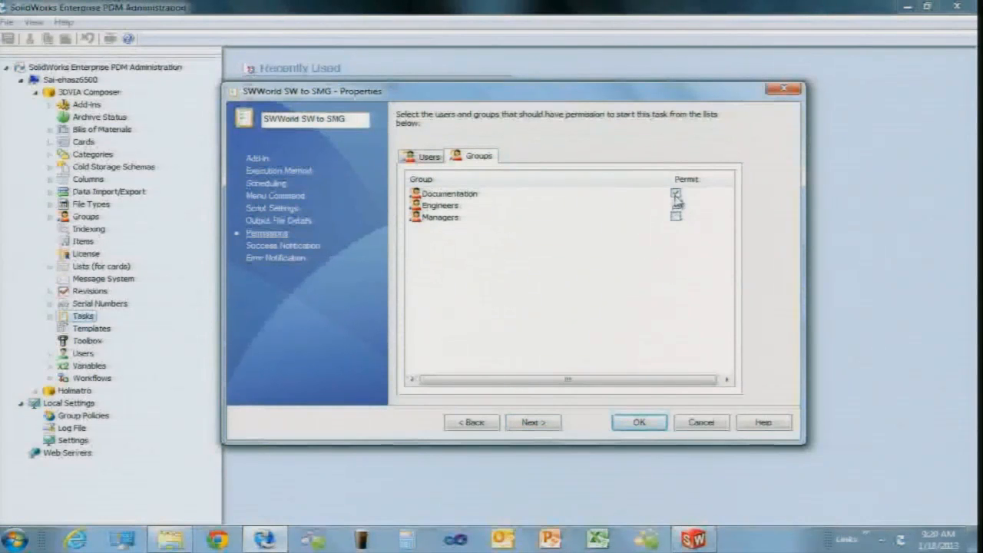
Send the success notification to the Documentation and Managers groups with the subject Success at SolidWorks World.
left_click(543, 423)
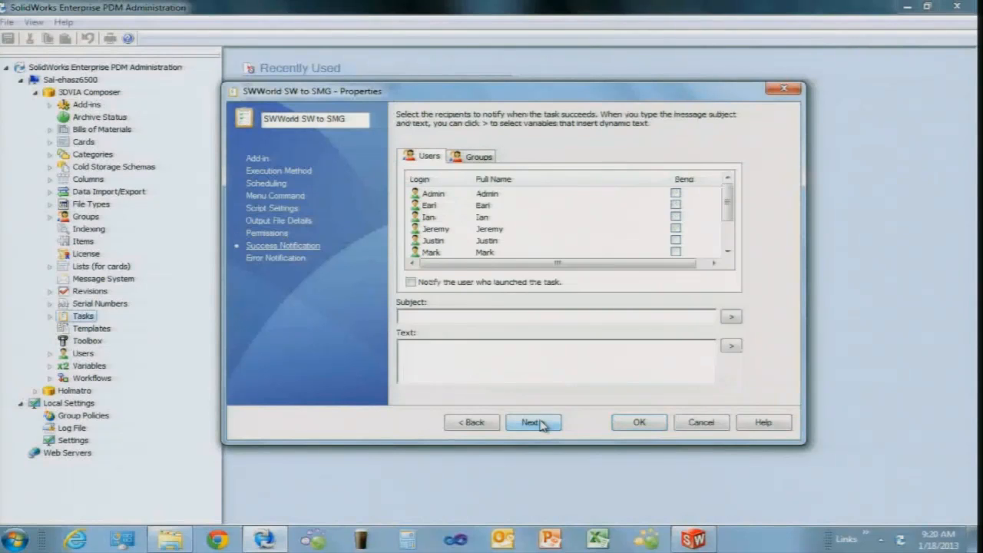
left_click(476, 158)
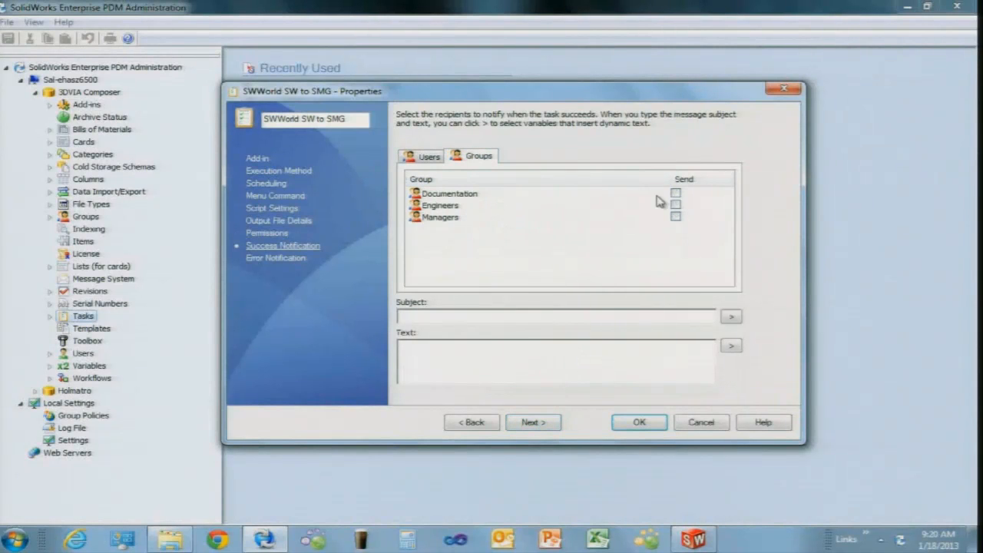
left_click(675, 194)
left_click(676, 217)
left_click(590, 317)
type("Success at SolidWorks World")
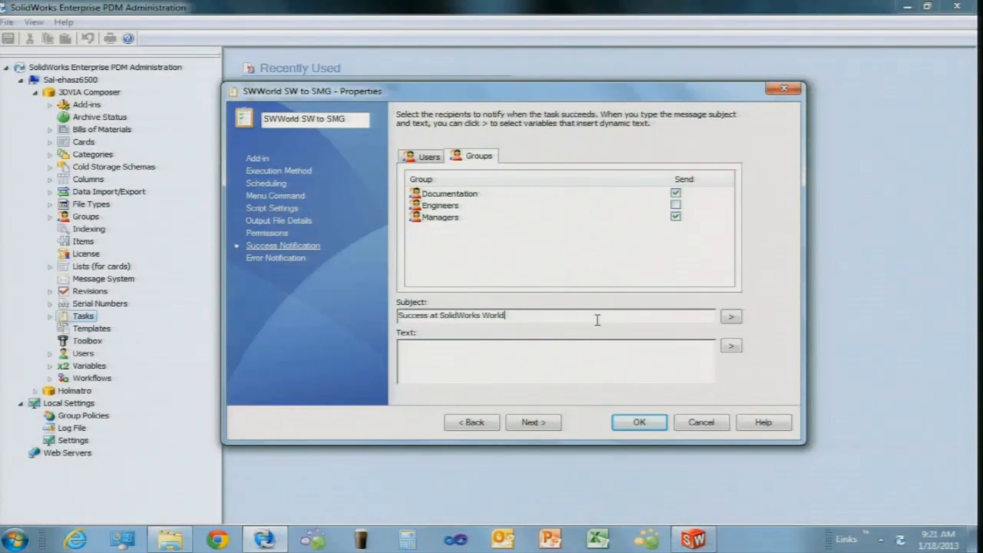
Send the error notification to the Documentation and Managers groups with the subject Failure at SolidWorks World, and save the task.
left_click(538, 422)
left_click(430, 317)
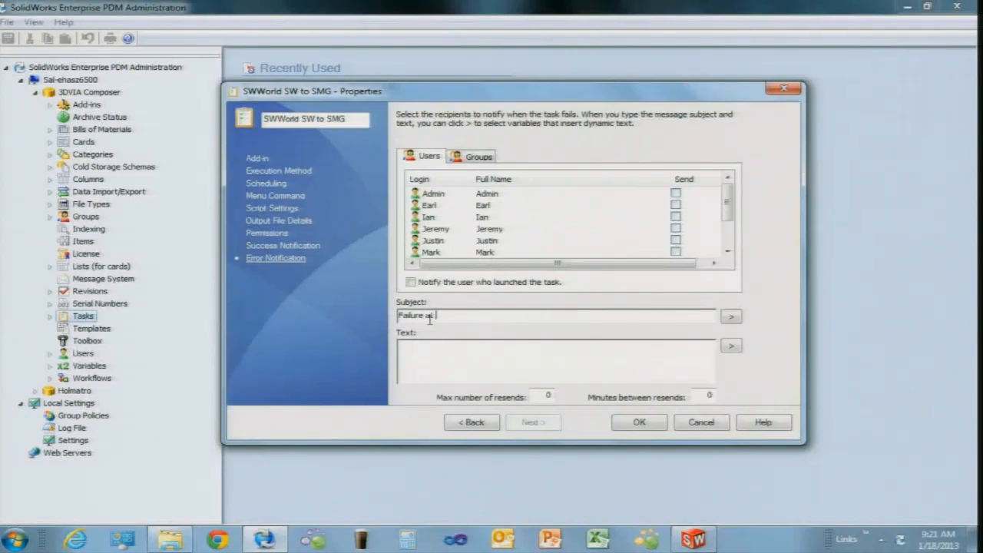
type("Failure at SolidWorks S")
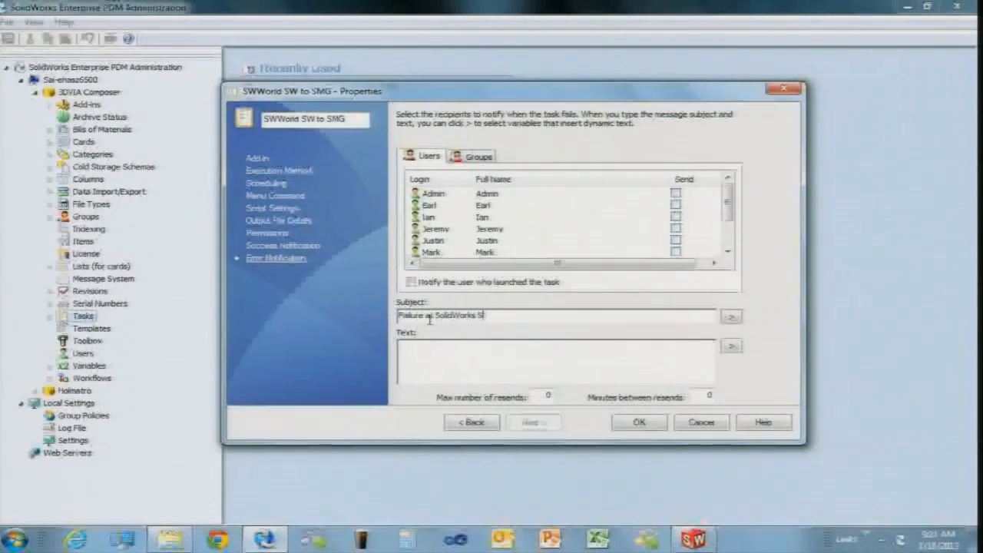
key("BackSpace")
type("World")
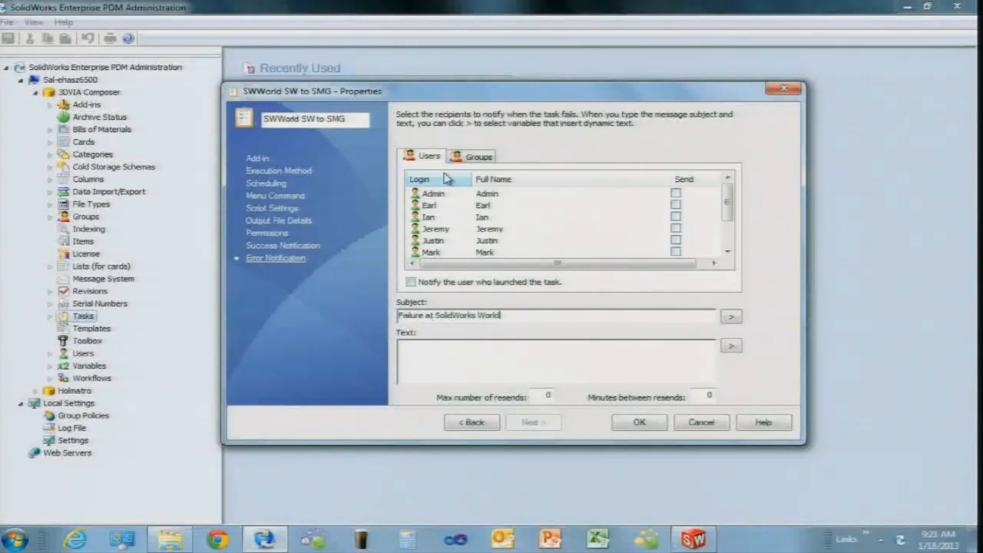
left_click(474, 156)
left_click(675, 194)
left_click(676, 216)
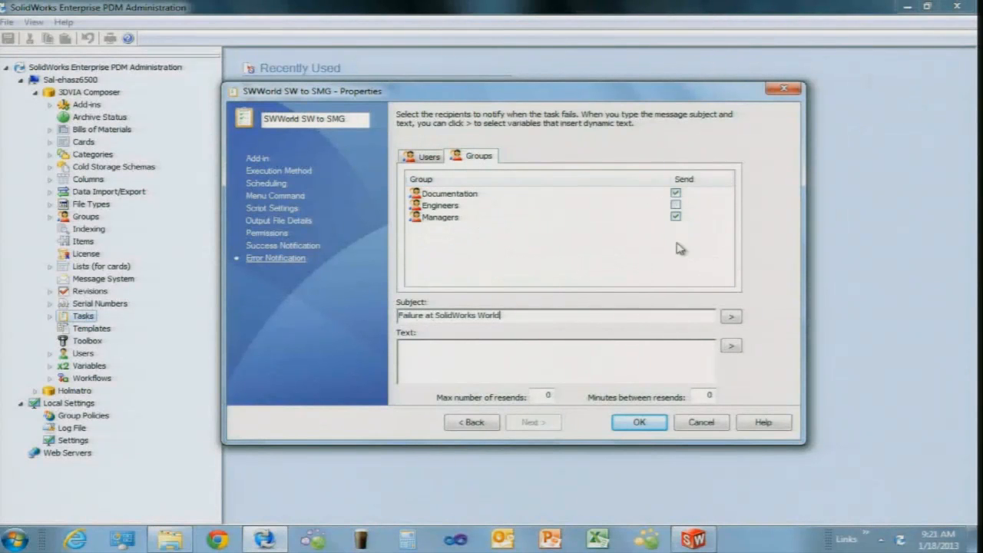
left_click(635, 422)
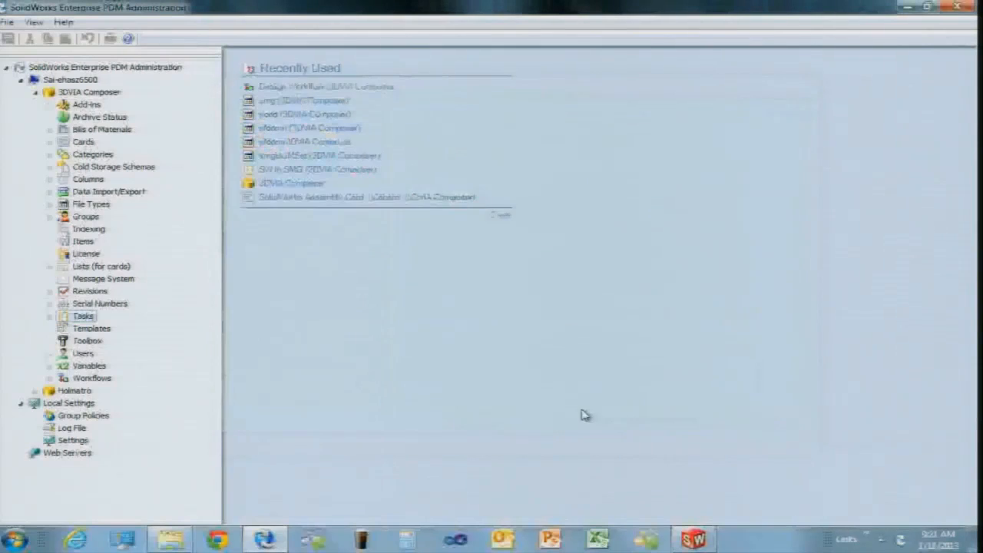
Switch to Windows Explorer and run the SWWorld SW to SMG task on SafetyGlasses.SLDPRT in the Bench Grinder vault folder.
left_click(117, 442)
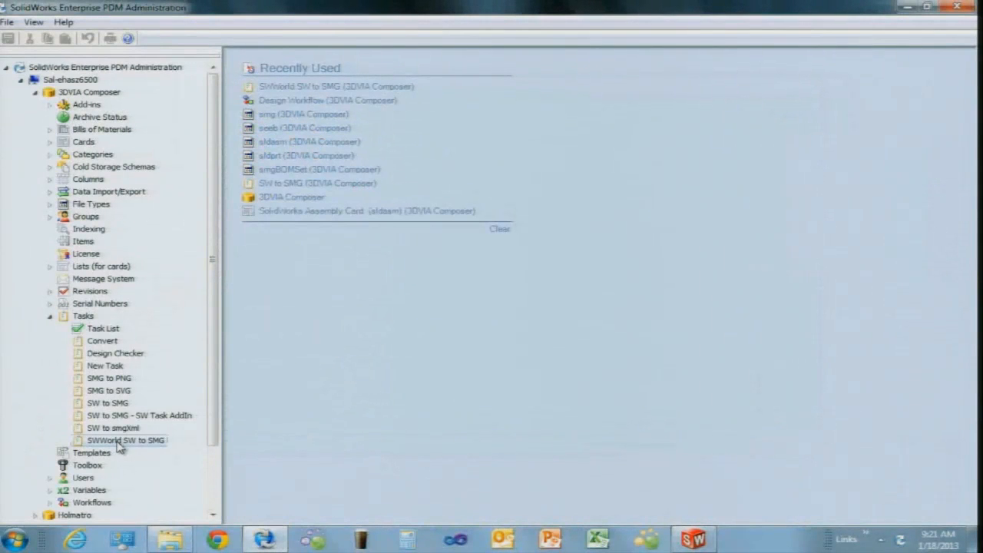
mouse_move(171, 539)
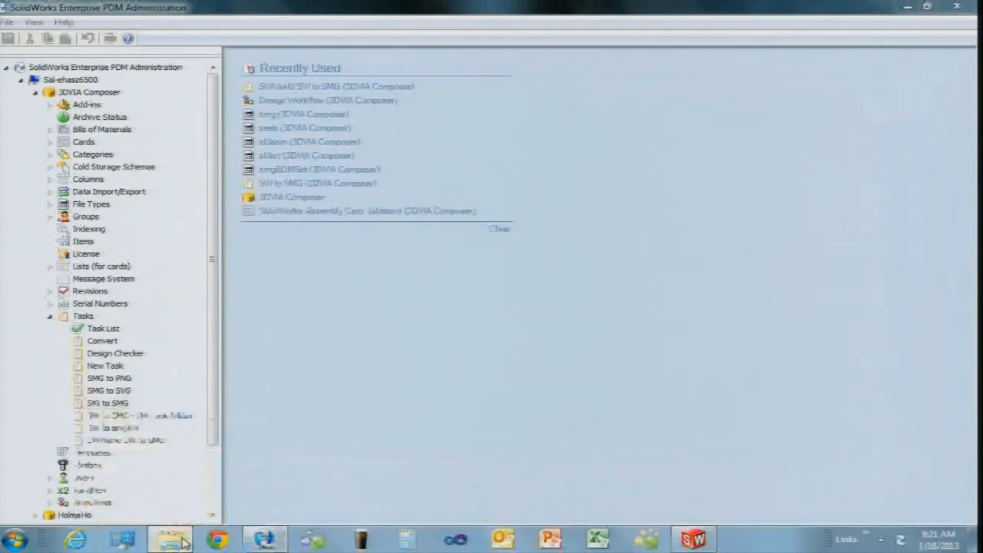
left_click(215, 481)
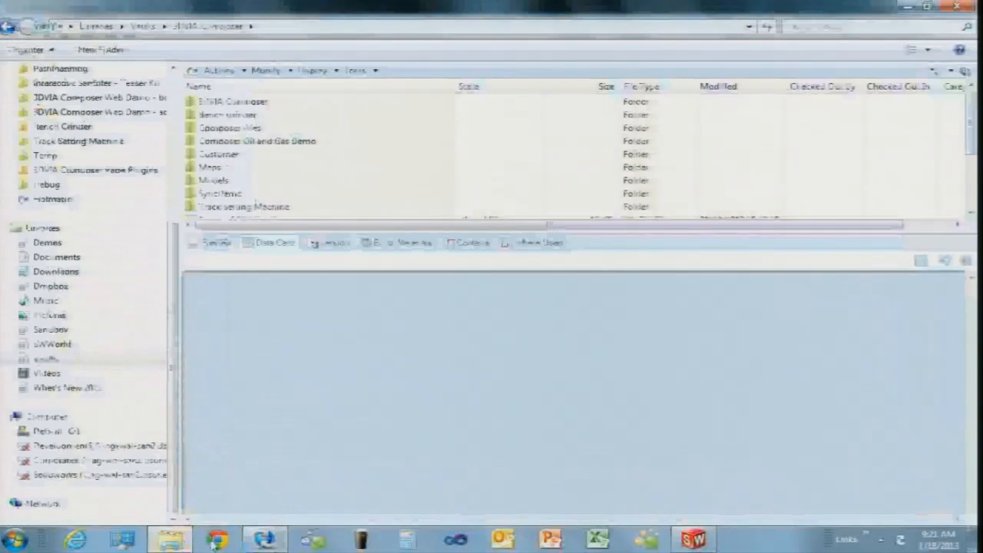
double_click(220, 115)
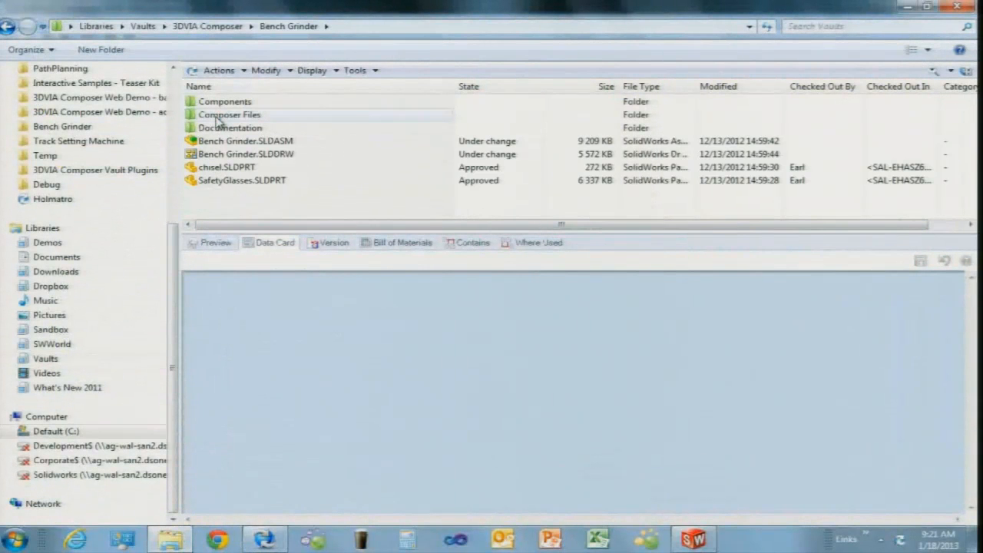
left_click(217, 182)
right_click(217, 183)
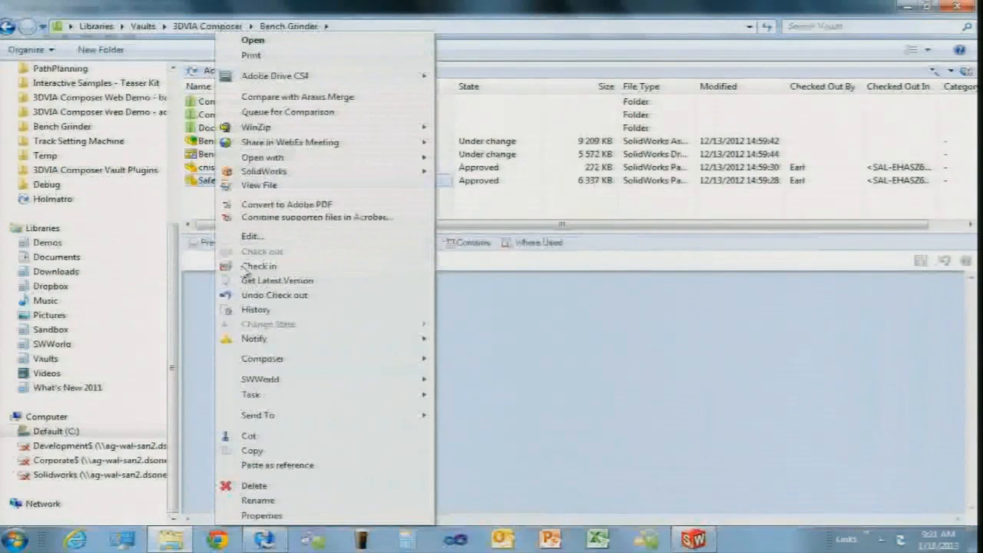
mouse_move(304, 376)
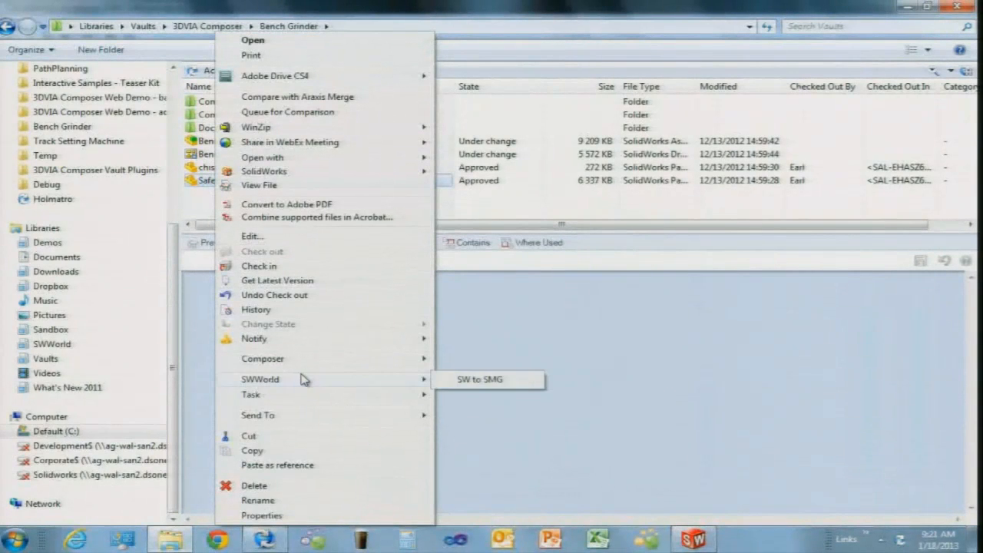
left_click(481, 383)
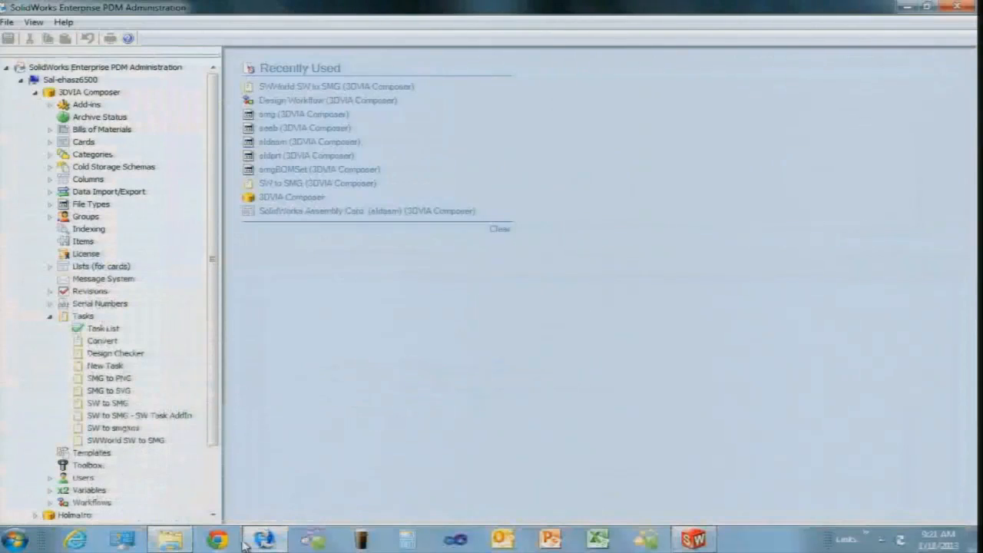
In the administration tool, open the Design Workflow's Passed approval transition conditioned on Model for SMG, and display its conditions and actions.
left_click_drag(213, 391, 212, 457)
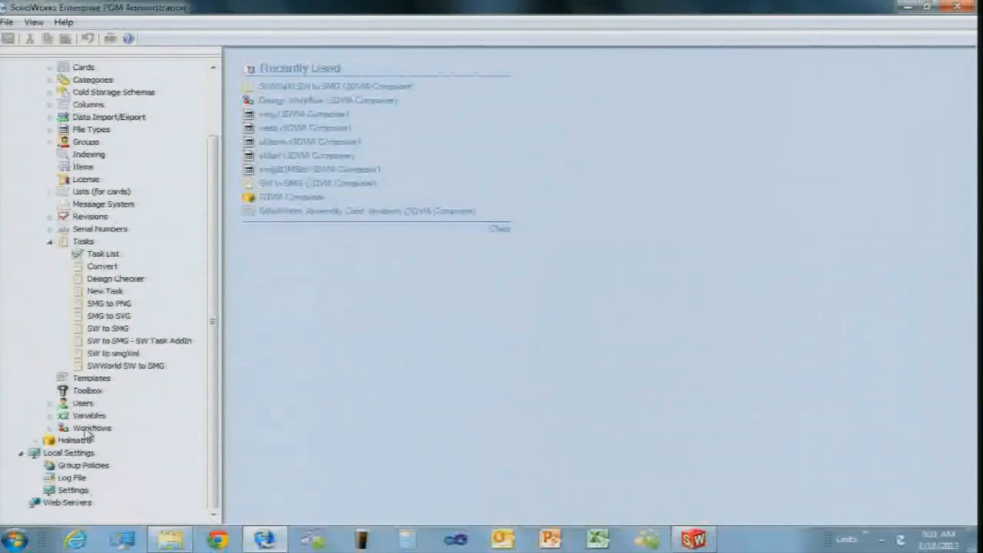
left_click(50, 428)
double_click(108, 442)
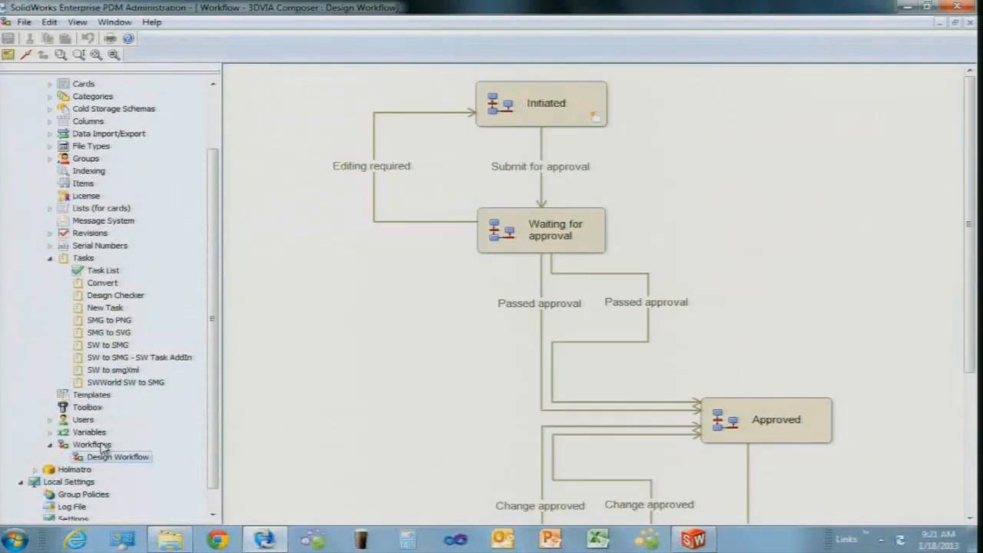
left_click(350, 373)
scroll(350, 374, "up", 1)
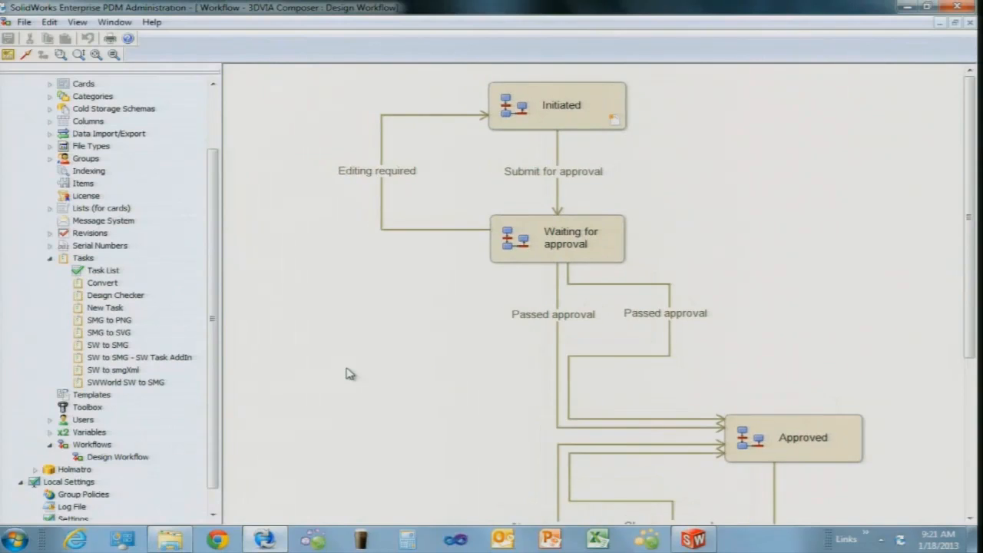
scroll(350, 374, "down", 5)
left_click(561, 256)
double_click(561, 260)
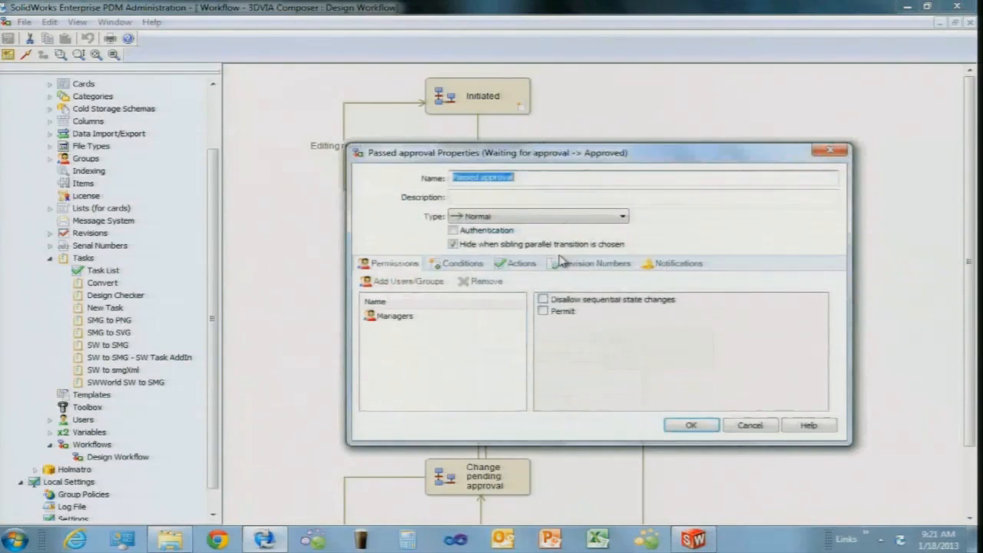
left_click(458, 263)
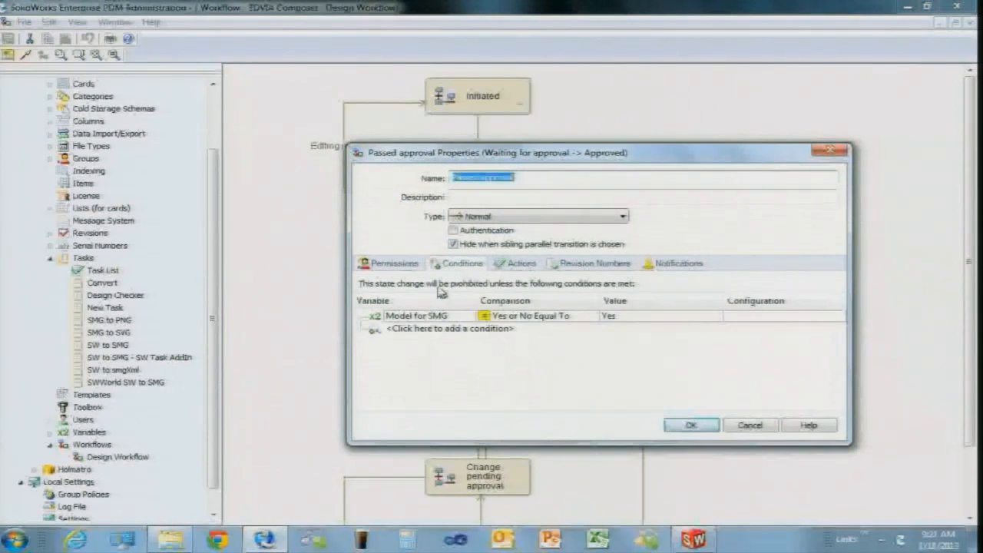
left_click(521, 265)
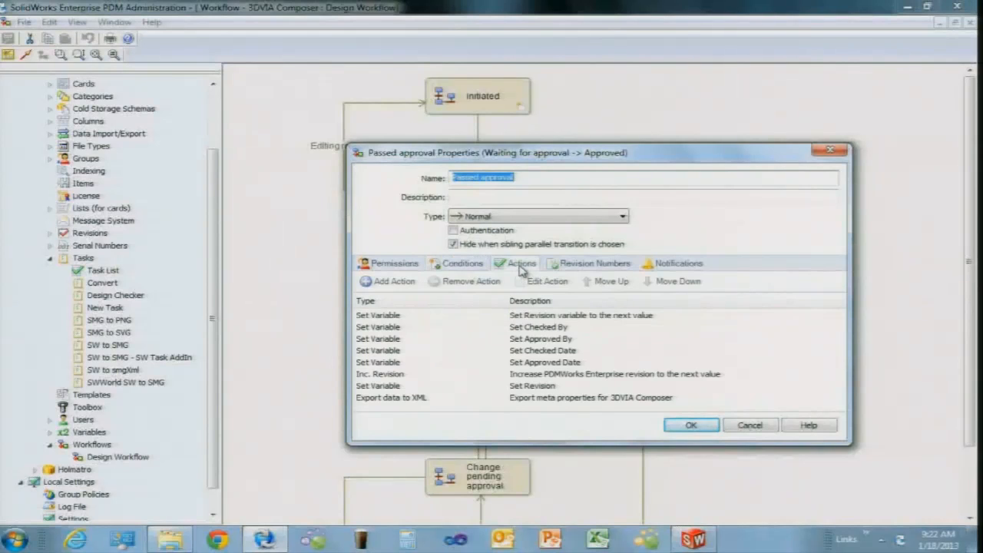
Add an Execute task action described as SolidWorks World Task to the transition, restricted to files with extensions sldprt,sldasm.
left_click(384, 282)
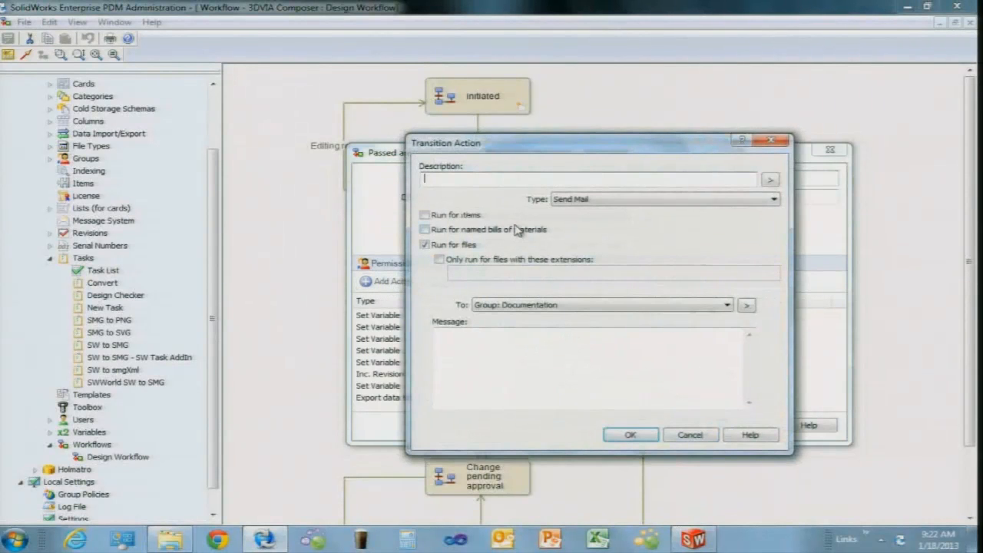
type("Ship")
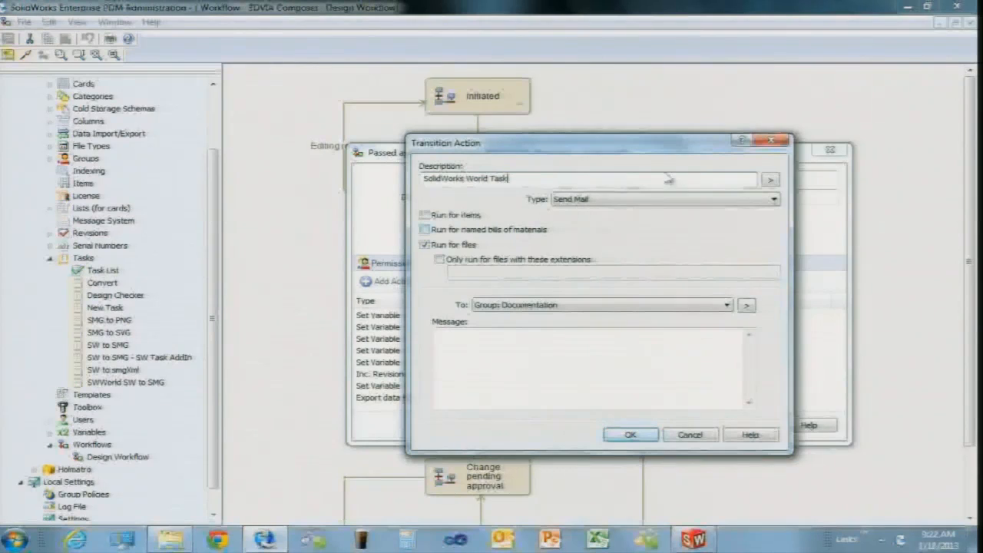
left_click(653, 198)
left_click(631, 215)
left_click(513, 260)
left_click(506, 274)
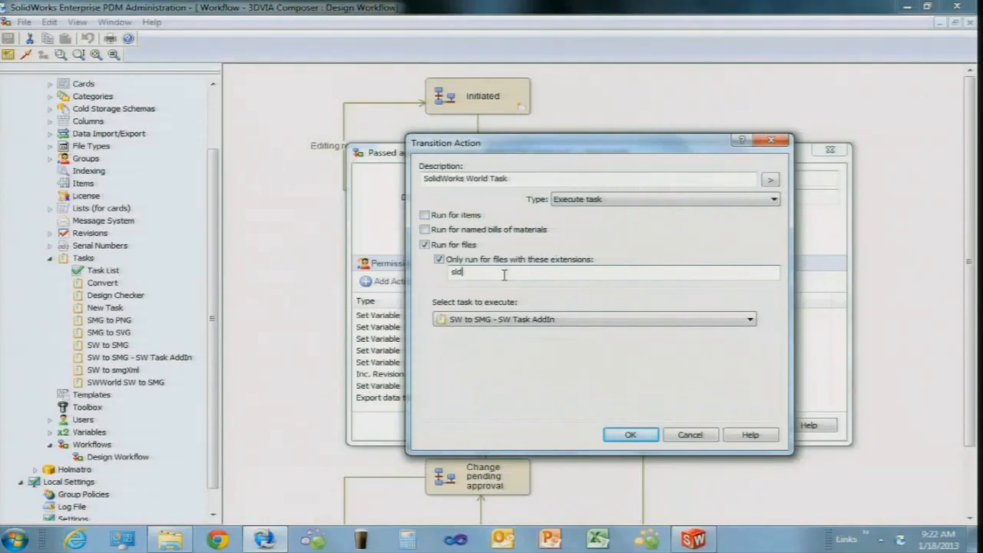
type("sldprt,sldasm")
Choose SWWorld SW to SMG as the task to execute, and accept the action and the transition properties.
left_click(511, 318)
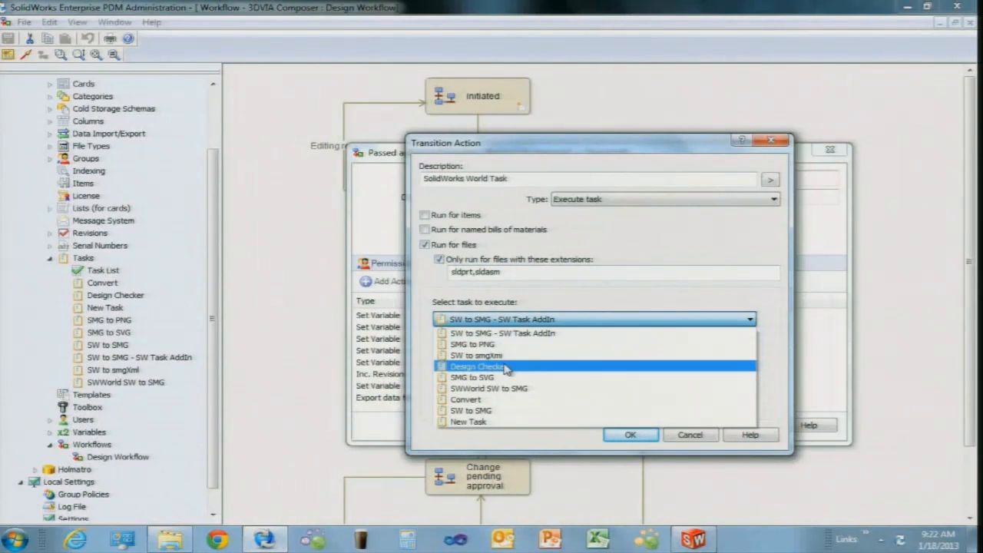
left_click(503, 390)
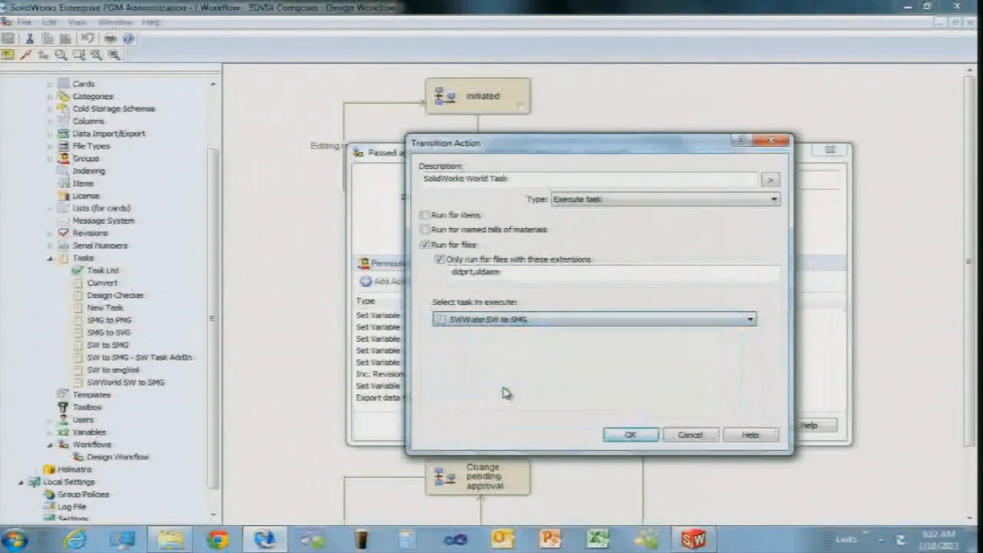
left_click(629, 435)
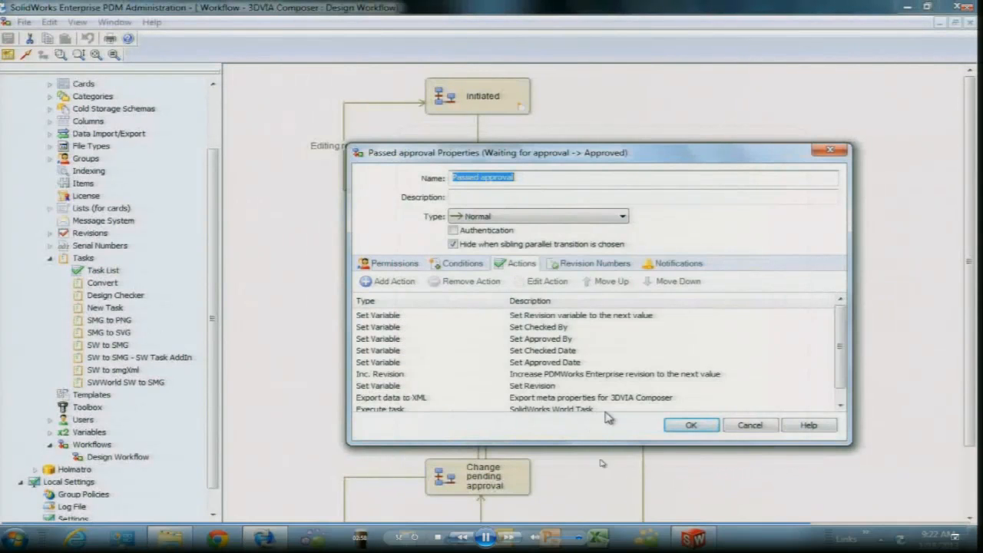
left_click(672, 425)
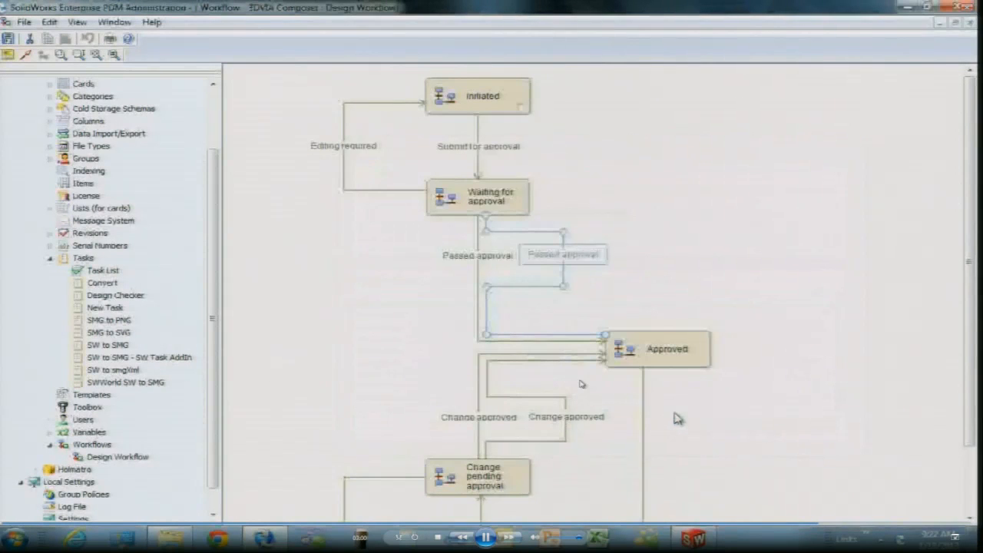
Switch to Windows Explorer and check in SafetyGlasses.smg and SafetyGlasses_1.png from the SWWorld Files folder, including their referenced files.
left_click(908, 12)
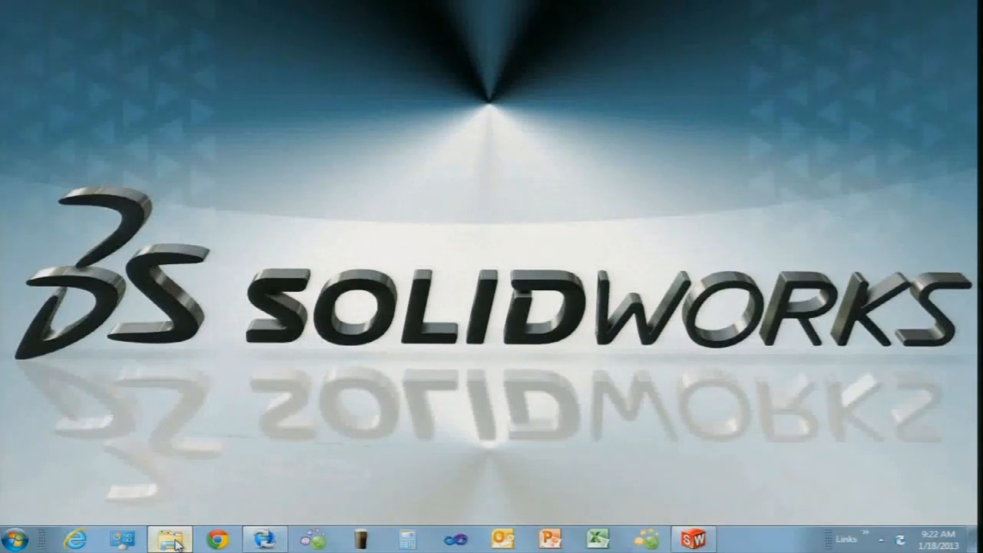
left_click(171, 540)
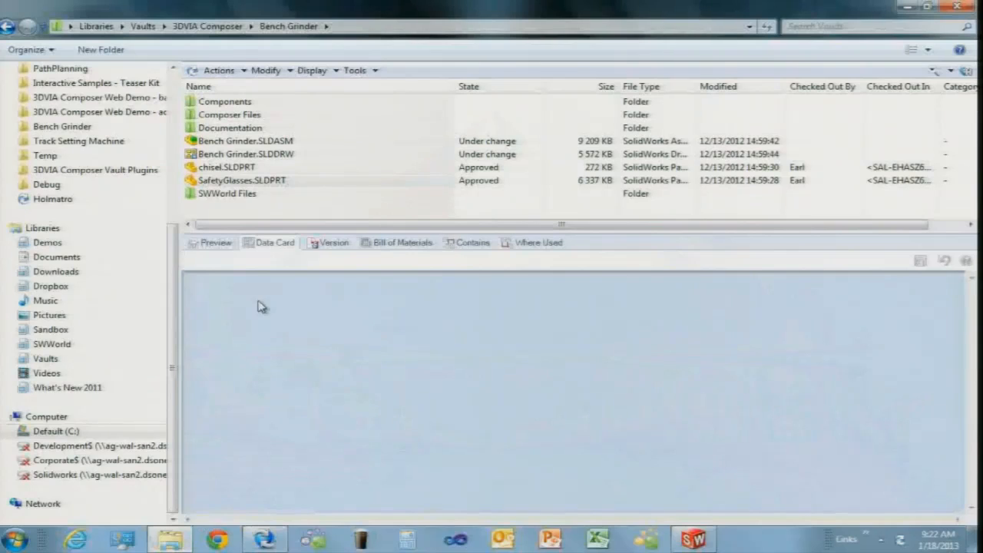
left_click(239, 196)
double_click(239, 197)
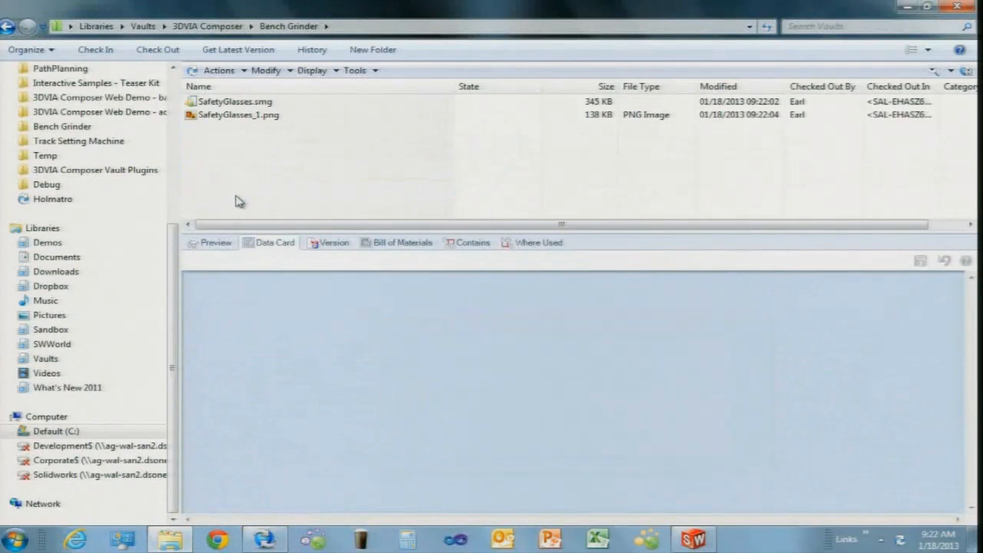
left_click(254, 105)
left_click(254, 115, "shift")
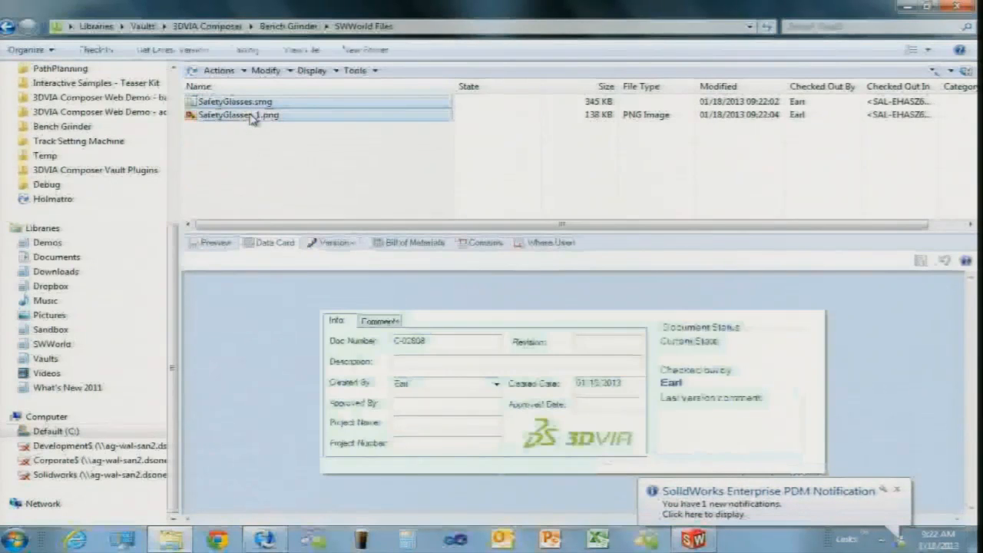
left_click(98, 50)
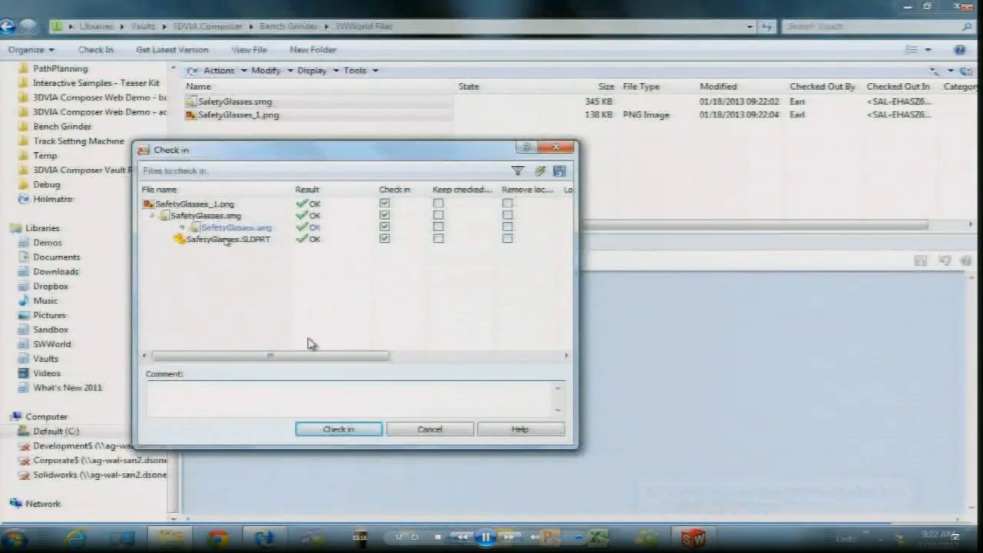
left_click(338, 428)
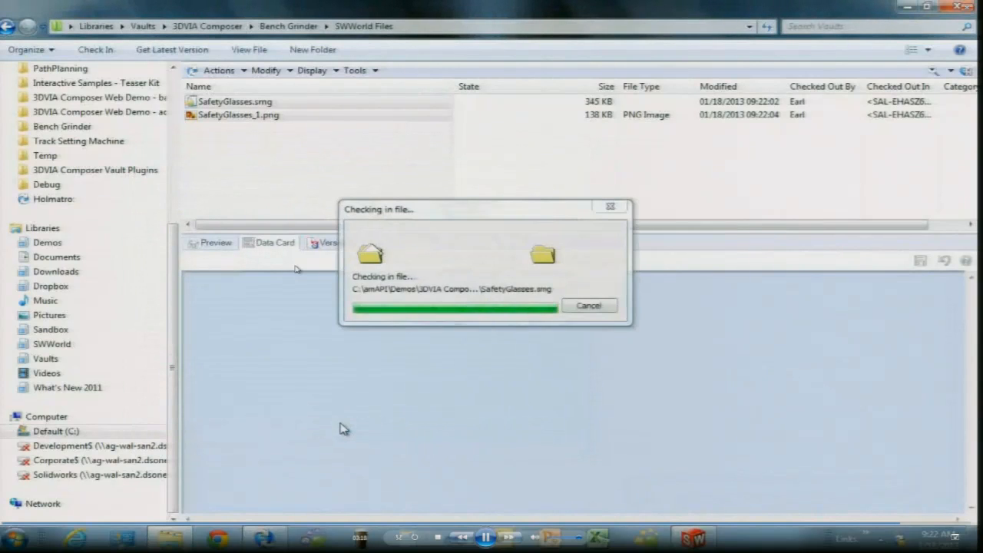
Examine the file references contained in SafetyGlasses_1.png and SafetyGlasses.smg.
left_click(276, 115)
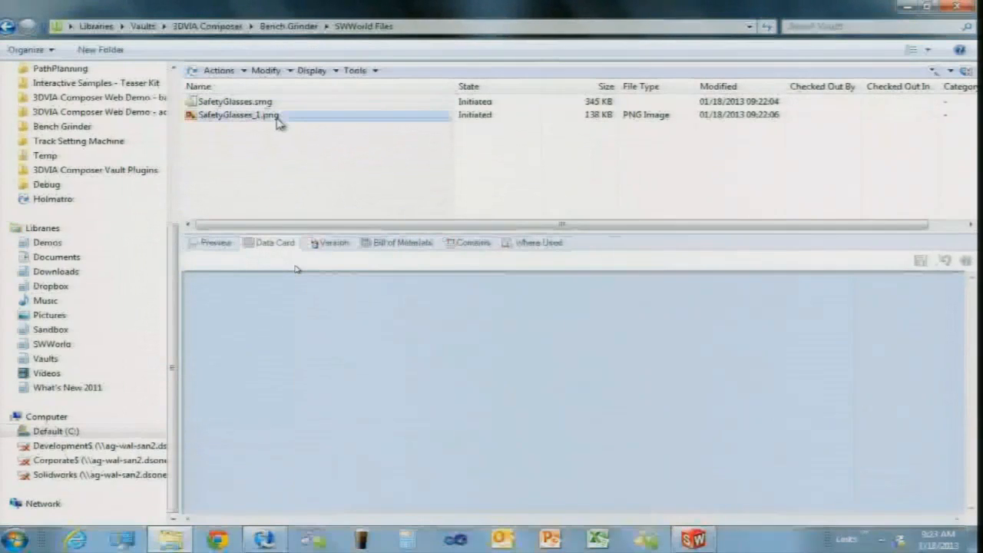
left_click(480, 242)
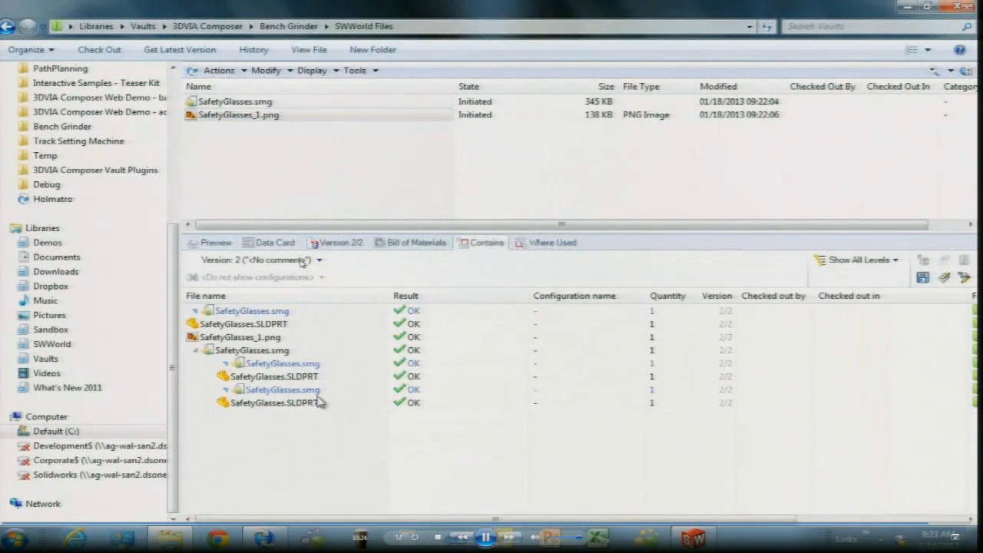
left_click(254, 101)
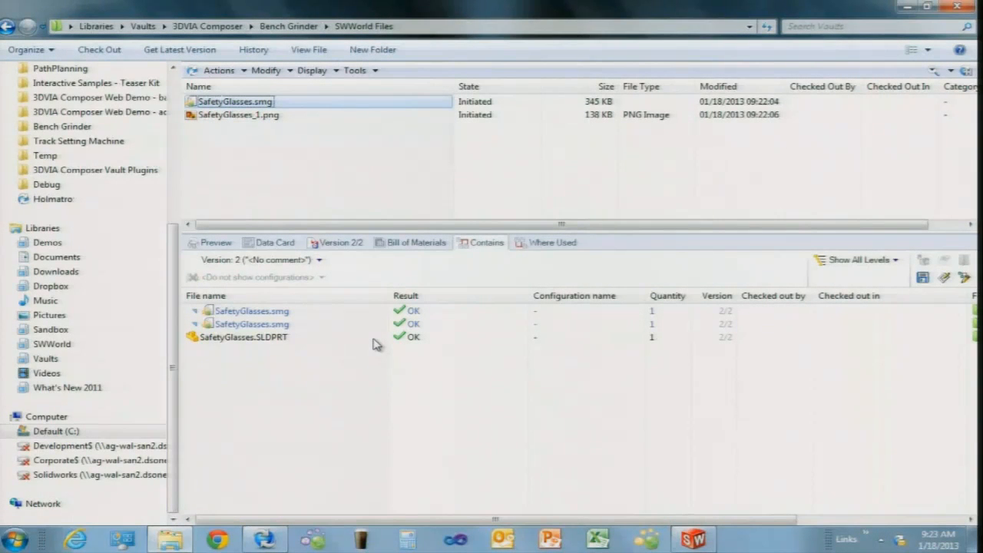
Leave the full-screen video playback, minimize the video player and the SWW - Managing Multi Products folder window, and reposition the Bench Grinder folder window.
key("super+d")
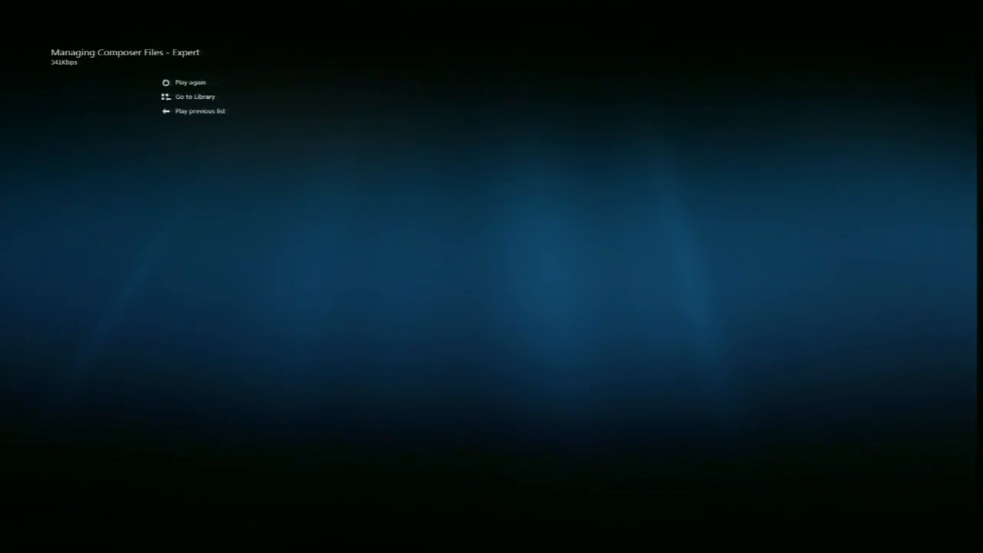
key("Escape")
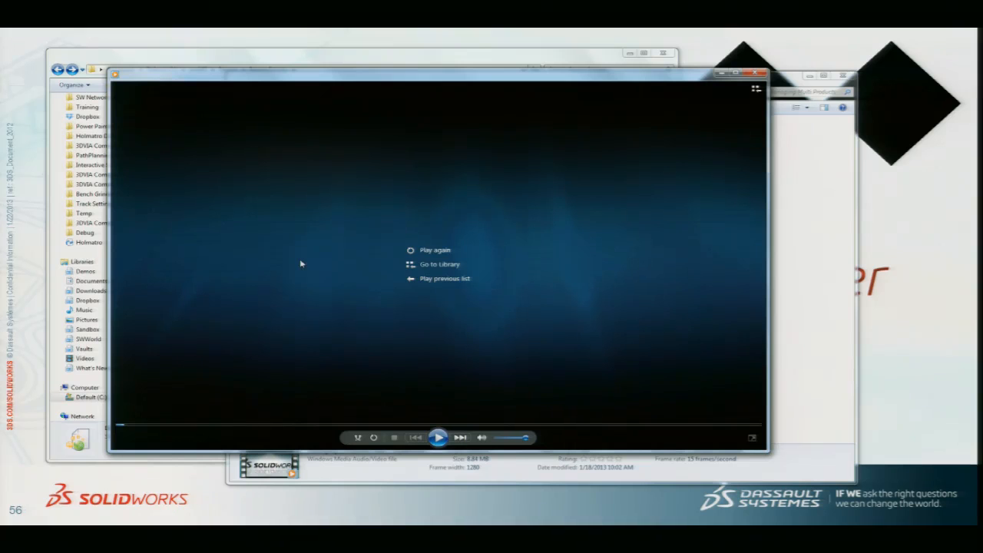
left_click(722, 73)
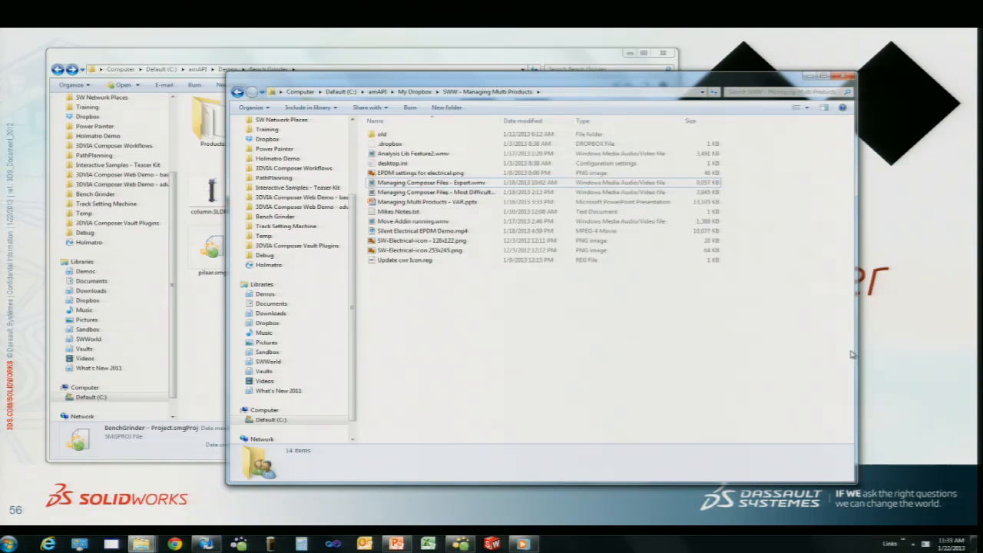
left_click(808, 80)
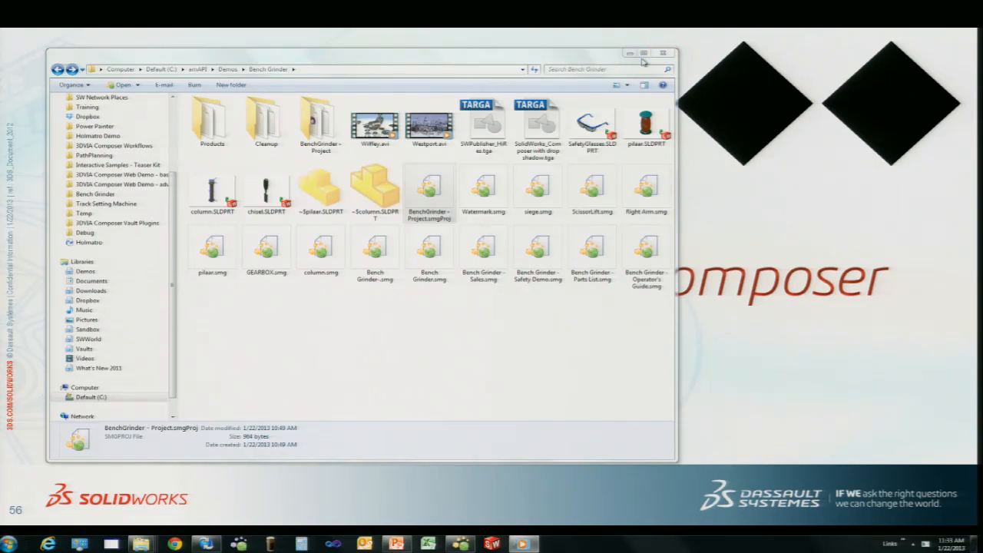
left_click_drag(601, 58, 649, 46)
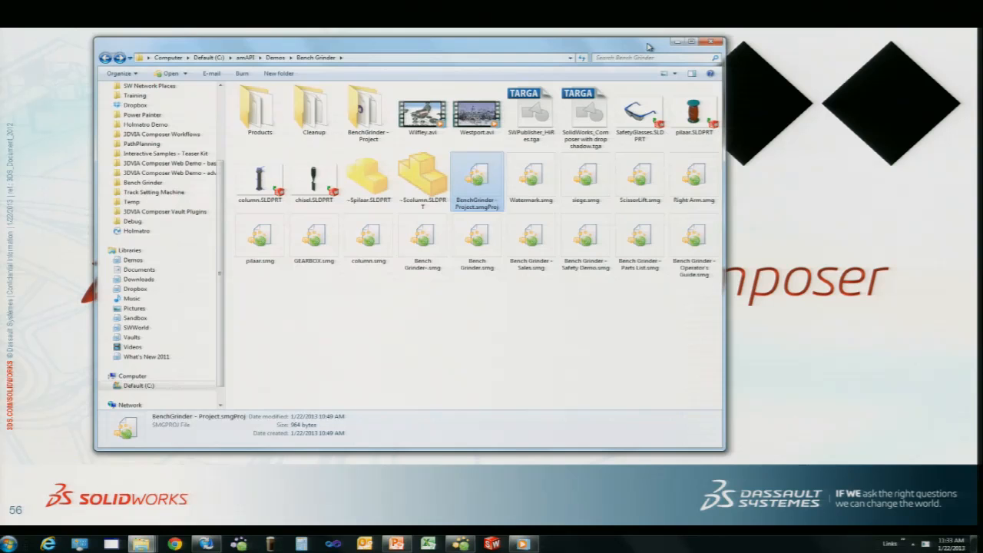
Switch to the PowerPoint slide show and advance to the SolidWorks Composer Value of Strategy slide.
key("alt+Tab")
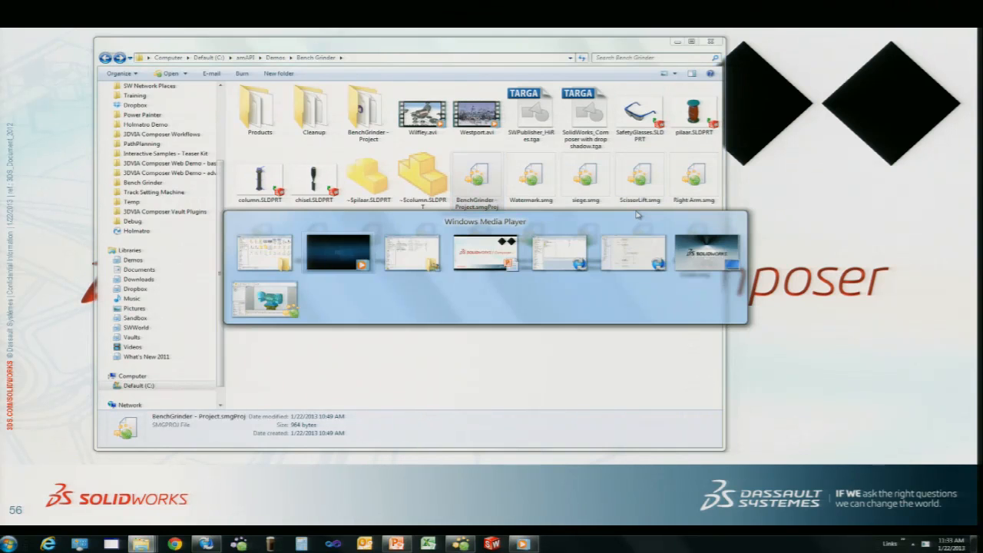
key("alt+Tab")
key("alt+Tab")
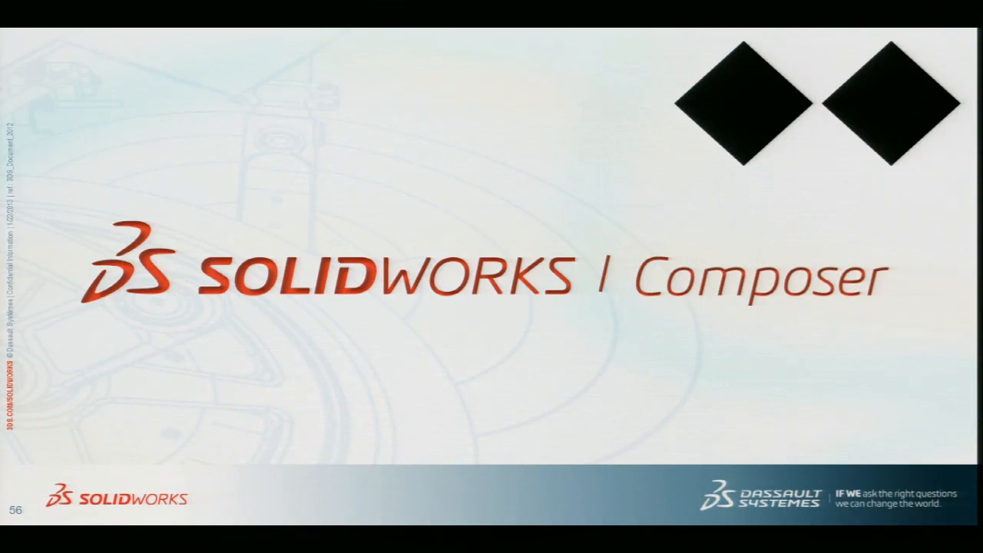
key("Right")
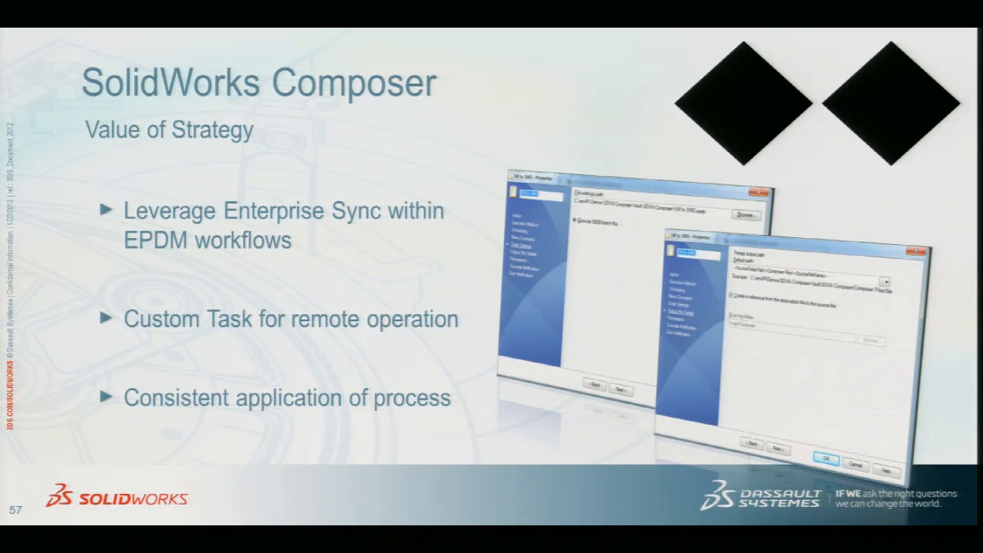
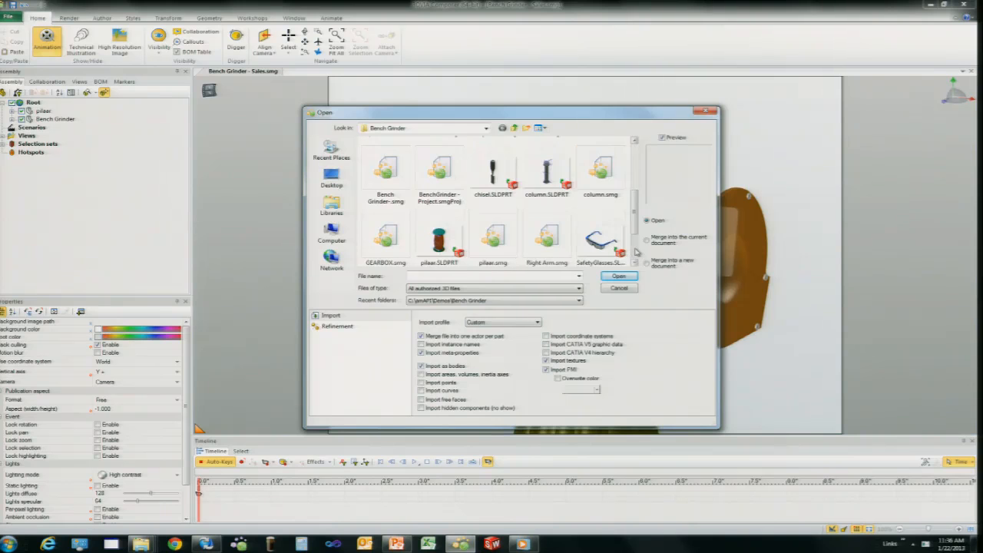
Merge Right Arm.smg from the Bench Grinder folder into the current Bench Grinder - Sales.smg document.
left_click(555, 257)
left_click(646, 239)
left_click(619, 277)
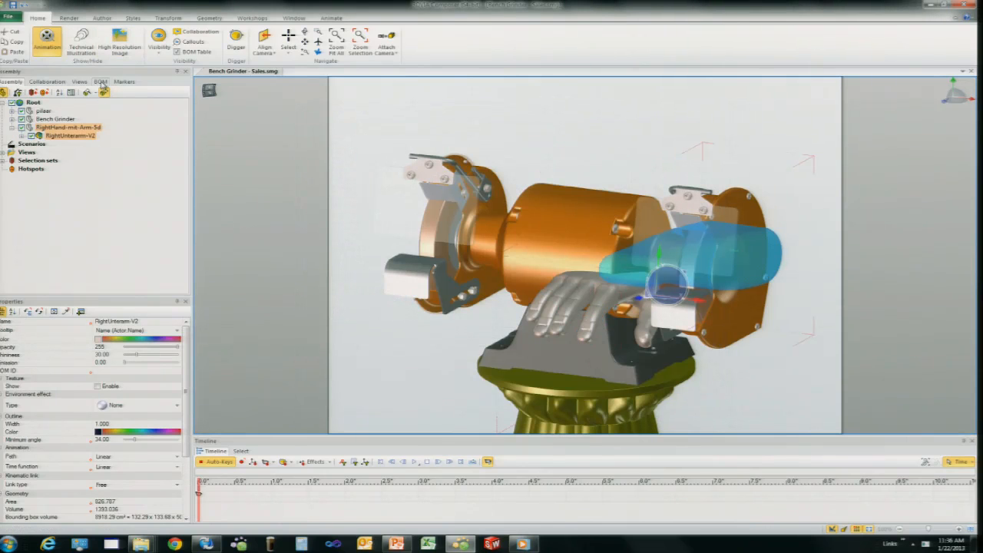
Move the merged RightUnterarm-V2 arm out of the grinder to beside its base, and deselect it.
left_click(79, 81)
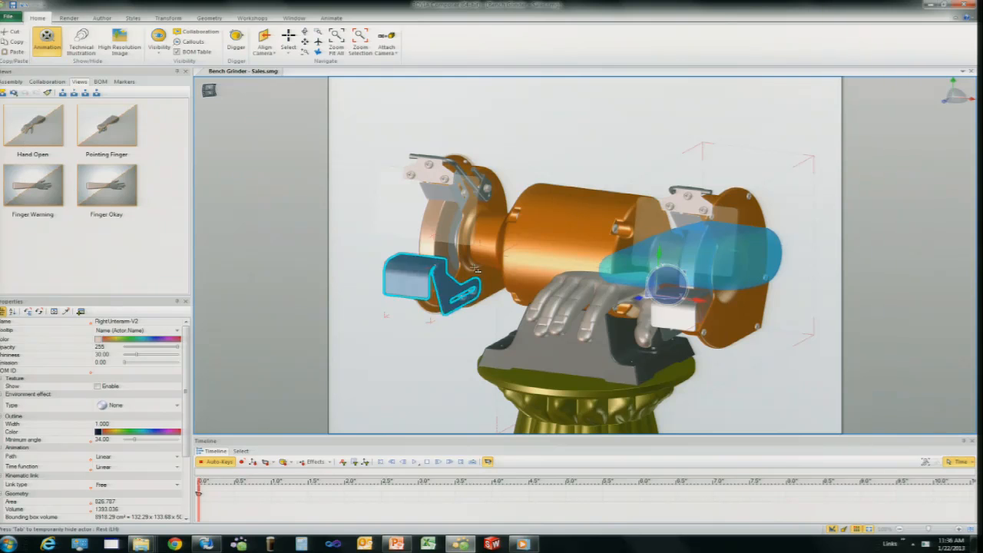
left_click_drag(466, 314, 428, 307)
right_click_drag(428, 308, 431, 312)
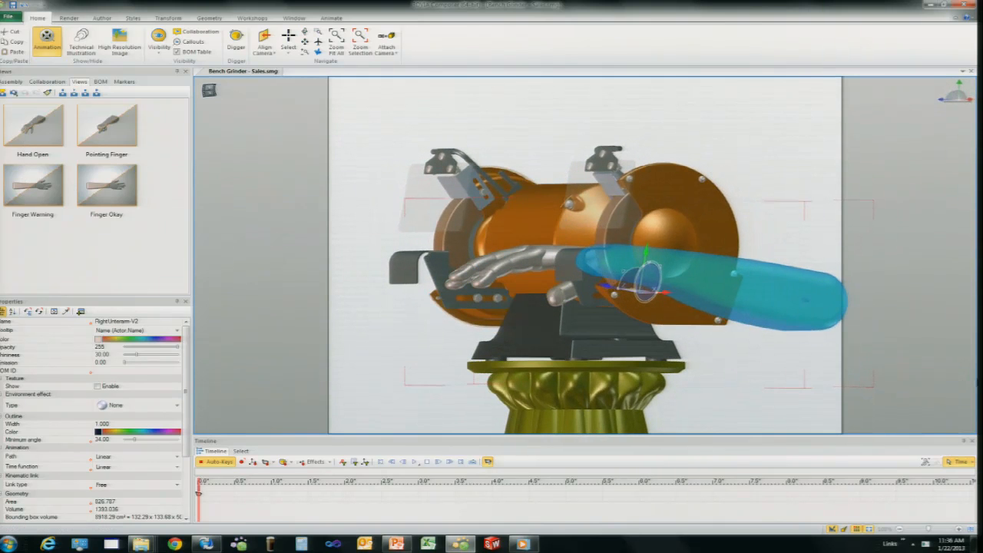
left_click_drag(623, 275, 826, 347)
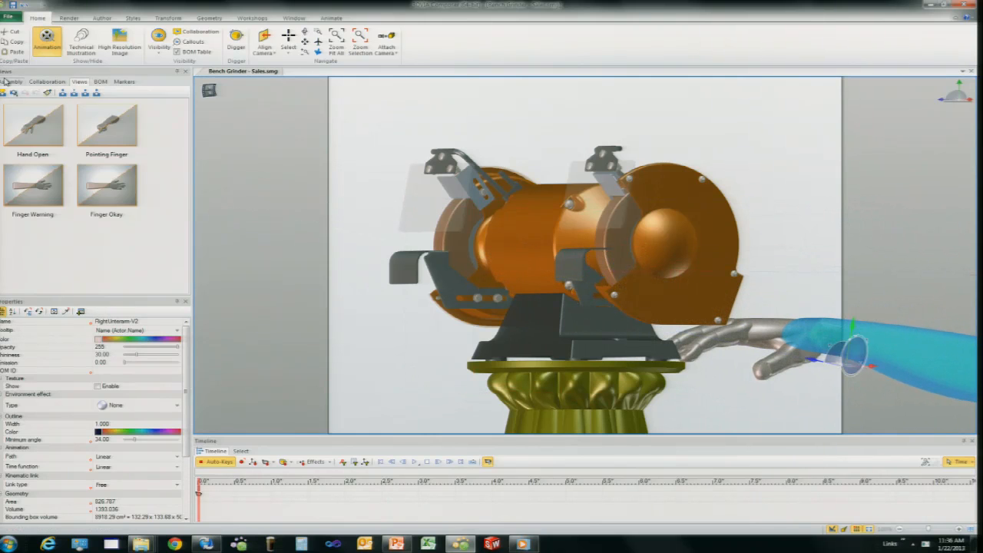
left_click(8, 80)
left_click(301, 162)
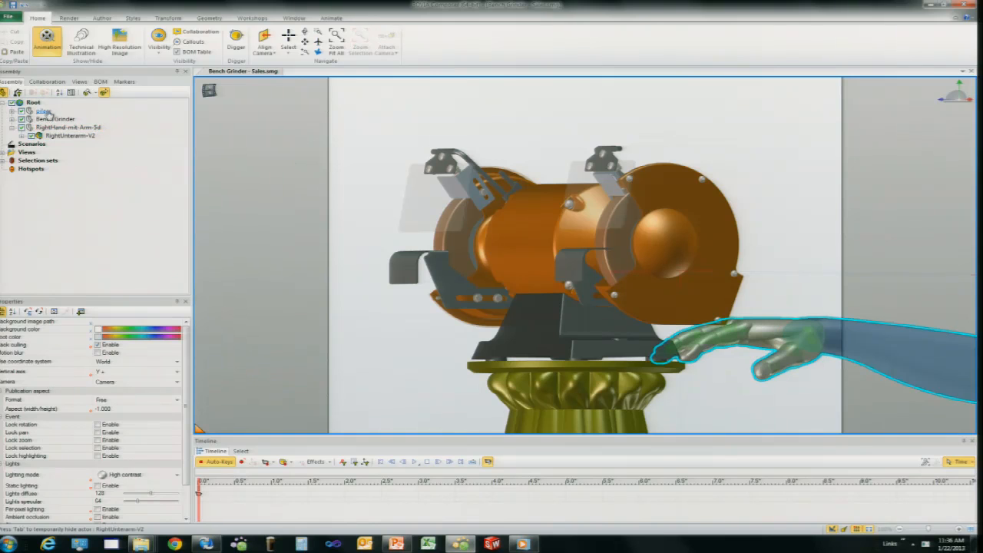
Apply the Pointing Finger view to the hand in the grinder scene.
left_click(79, 82)
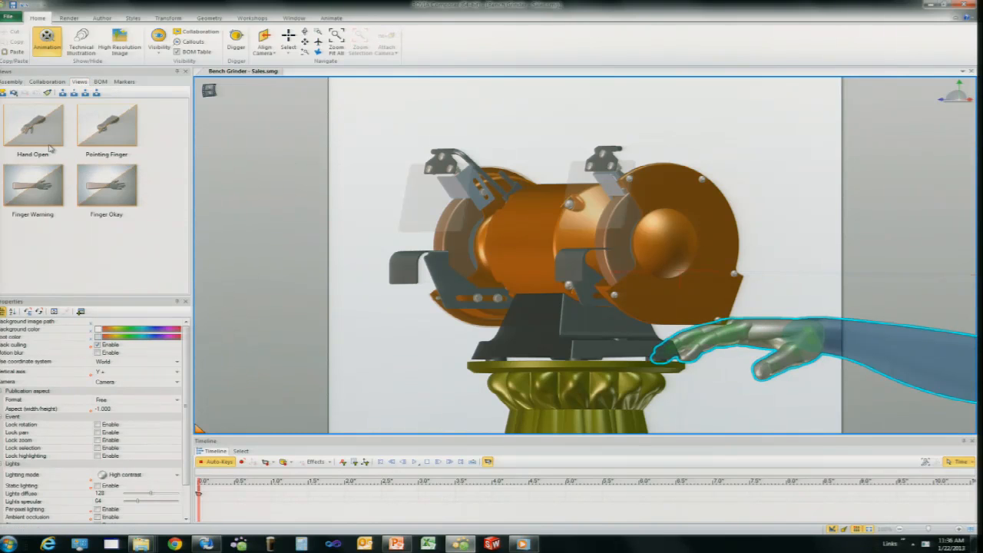
left_click_drag(103, 136, 375, 212)
right_click_drag(365, 228, 325, 221)
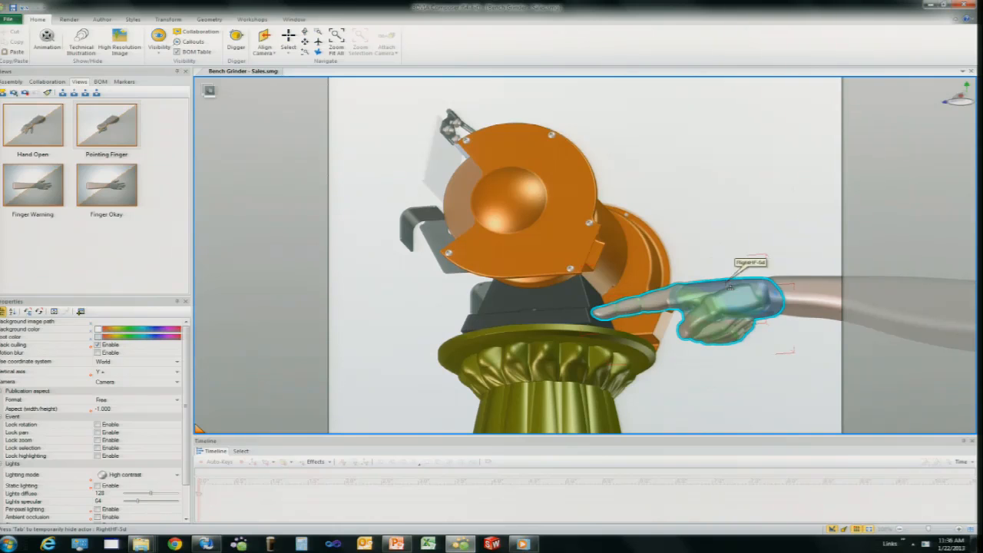
Try rotating the RightHF-5d hand actor away from the forearm, and undo the rotation.
left_click(730, 286)
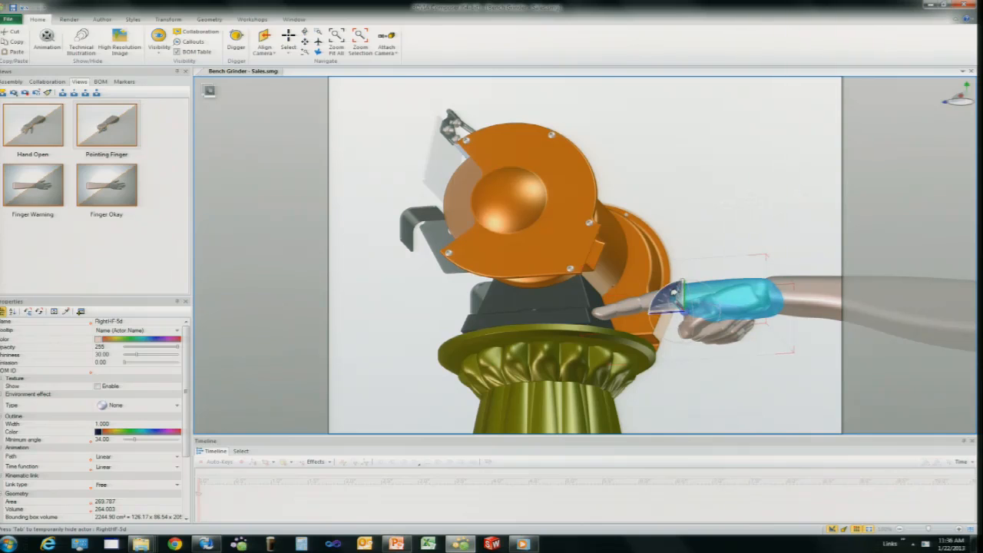
mouse_move(662, 288)
left_mouse_down()
mouse_move(653, 323)
mouse_move(658, 276)
mouse_move(670, 271)
left_mouse_up()
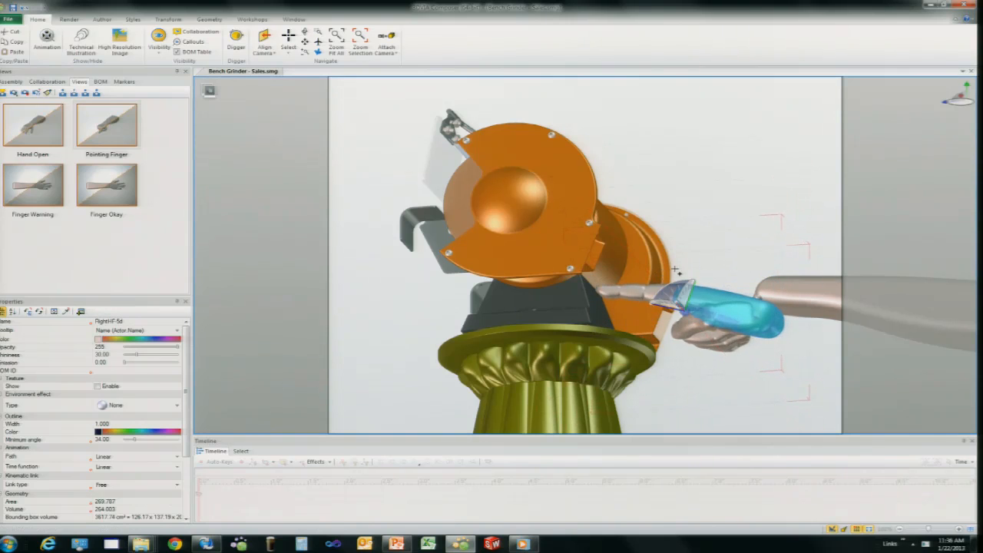
key("ctrl+z")
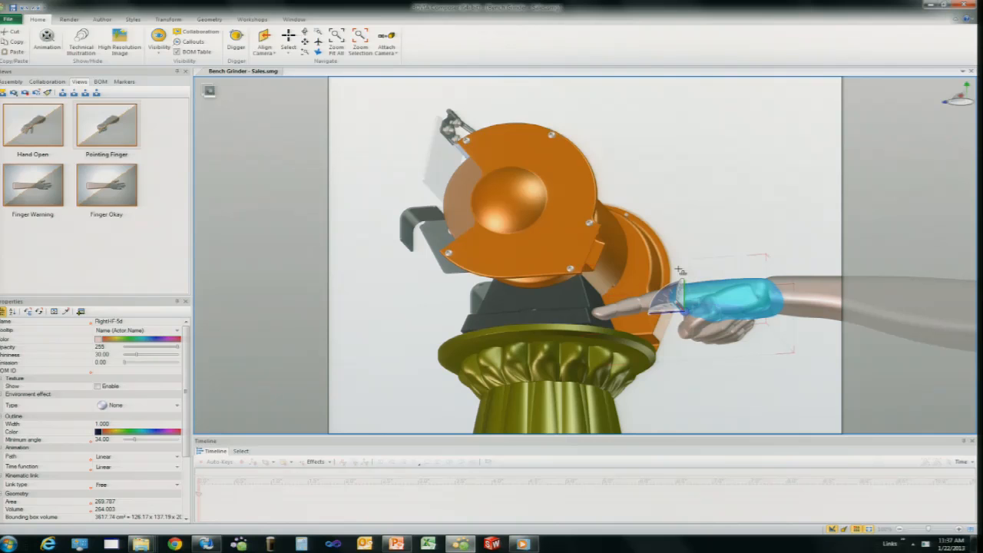
right_click_drag(789, 206, 773, 235)
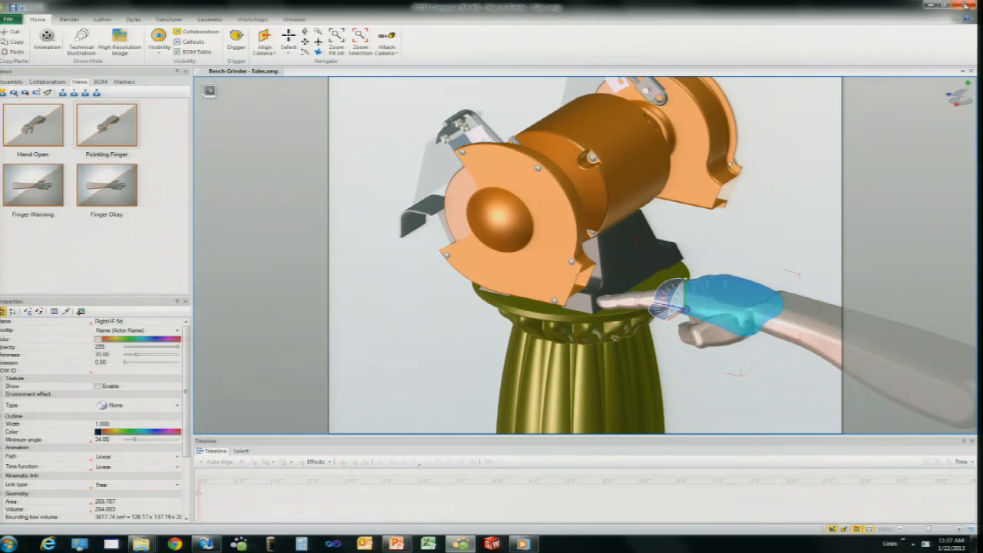
Switch to the PowerPoint slide show and advance past the Alternate Position Views slide to the next SolidWorks Composer title slide.
key("alt+Tab")
key("alt+Tab")
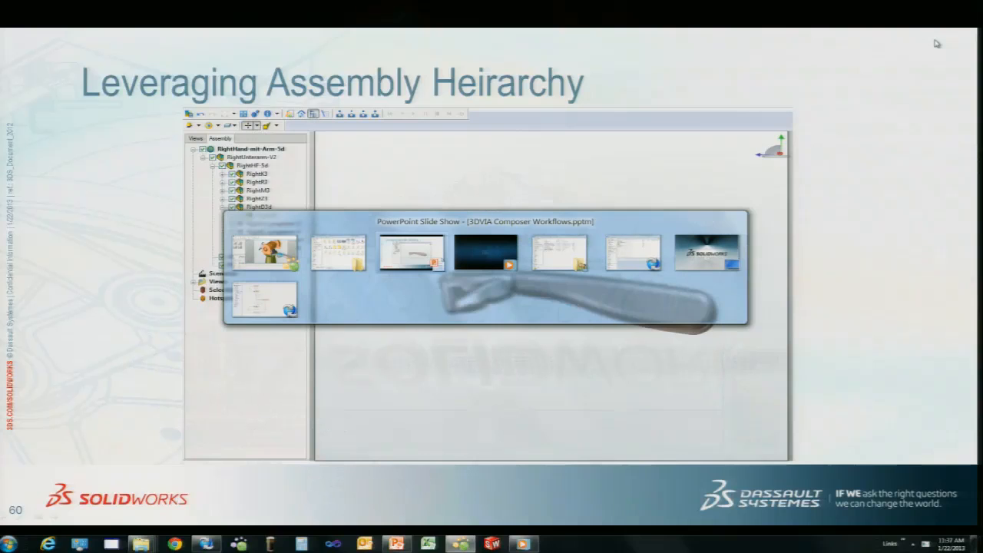
left_click(910, 166)
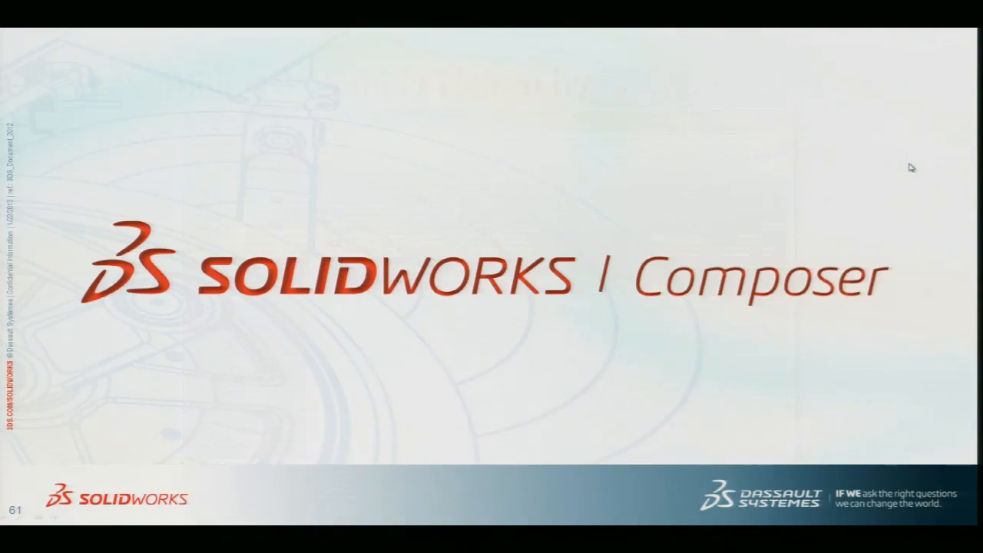
left_click(908, 177)
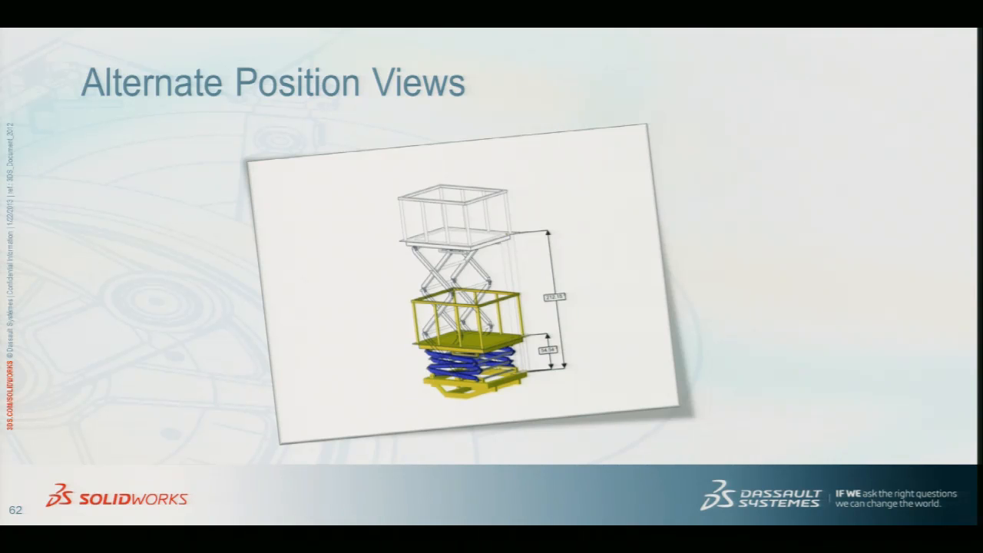
key("Right")
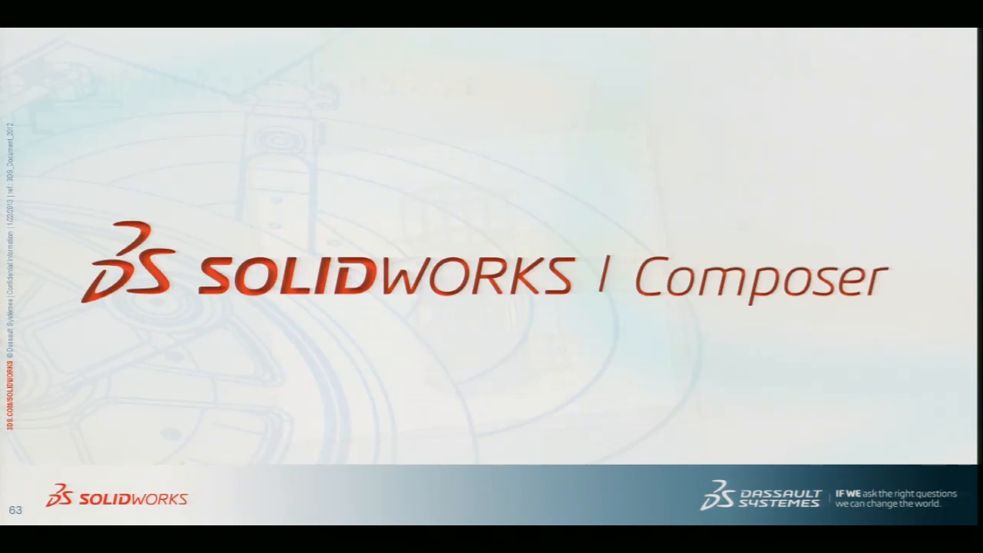
Open ScissorLift.smg from the Bench Grinder folder, and scrub its animation to the 10-second key and back to the start.
key("alt+Tab")
key("alt+Tab")
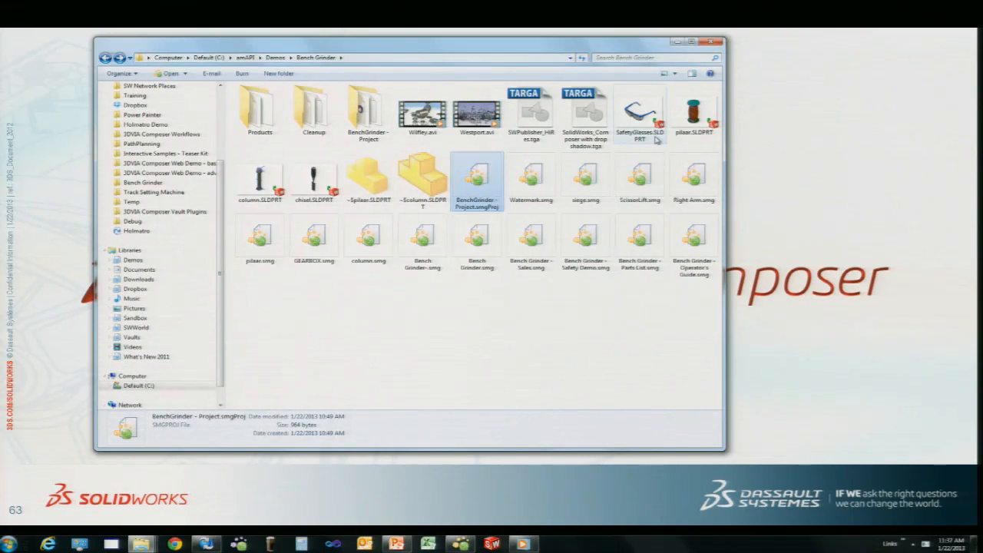
double_click(642, 179)
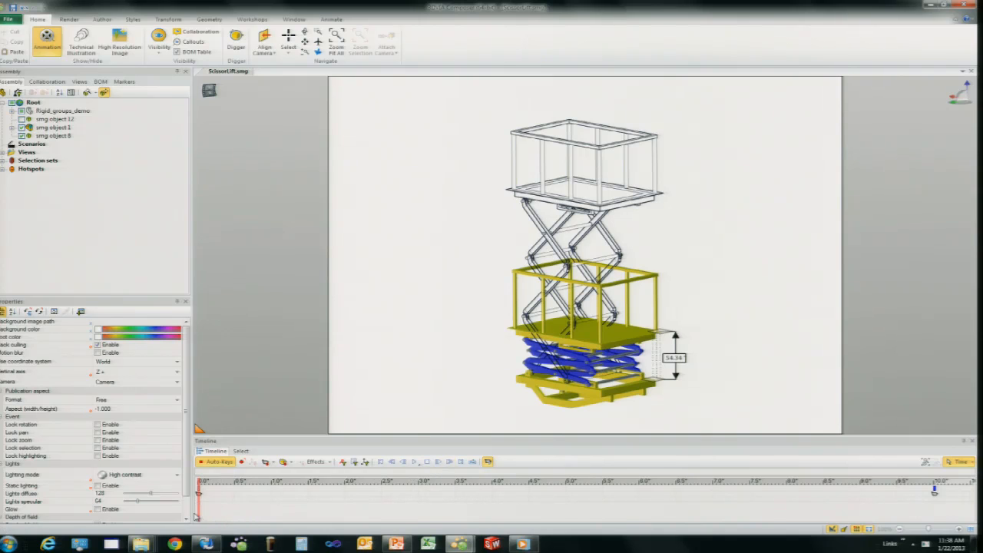
mouse_move(198, 516)
left_mouse_down()
mouse_move(199, 507)
mouse_move(935, 495)
left_mouse_up()
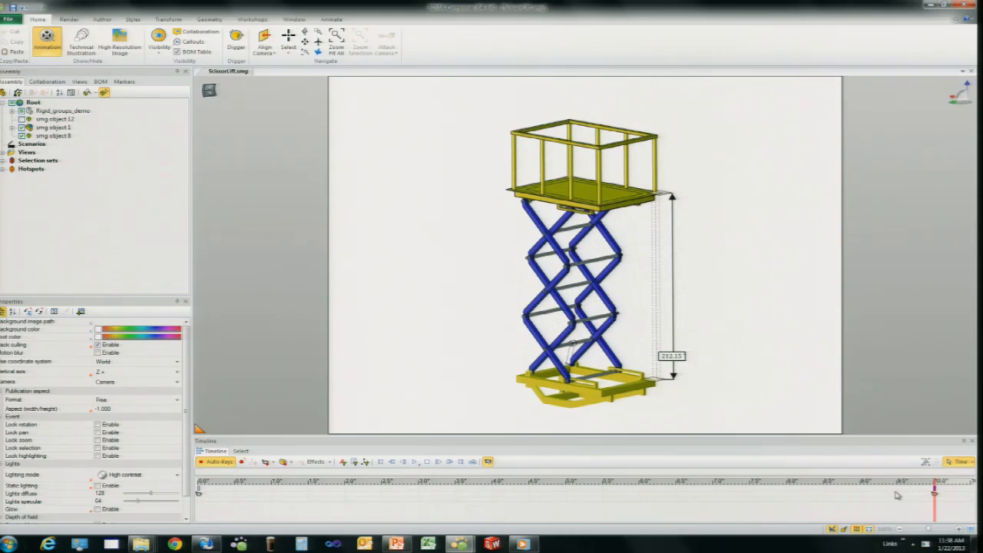
left_click_drag(228, 477, 181, 489)
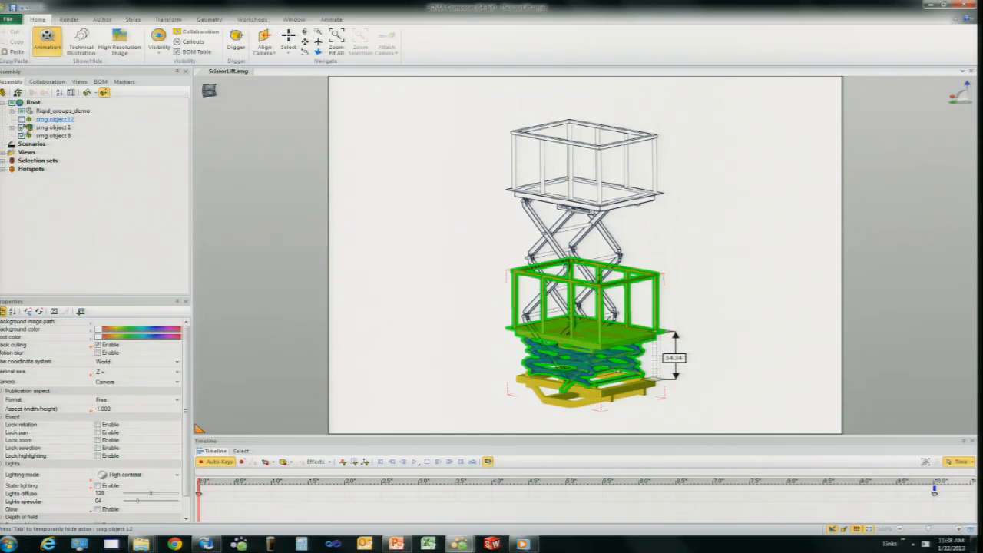
Copy the geometry of Rigid_groups_demo and smg object 1, and merge the copies into a single actor.
left_click(29, 129)
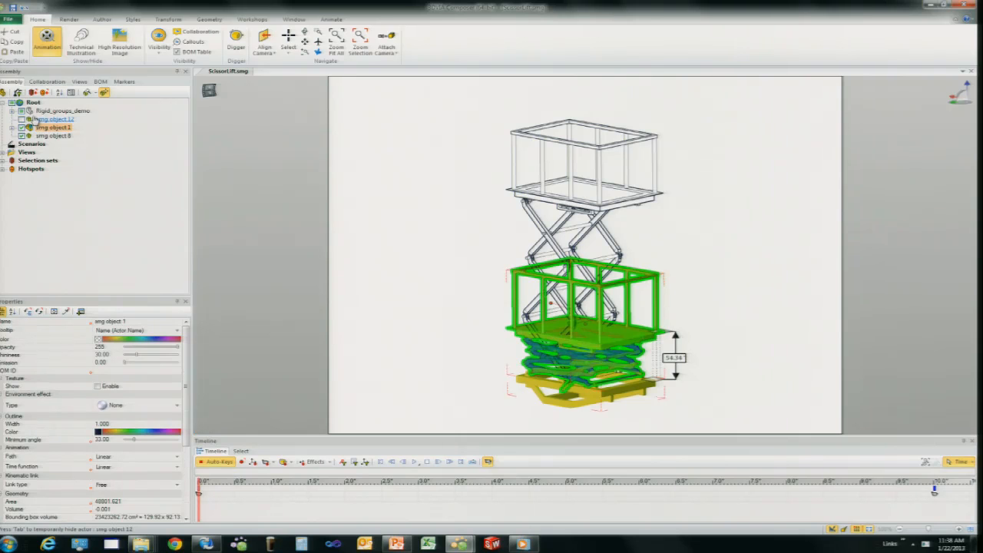
left_click(31, 111)
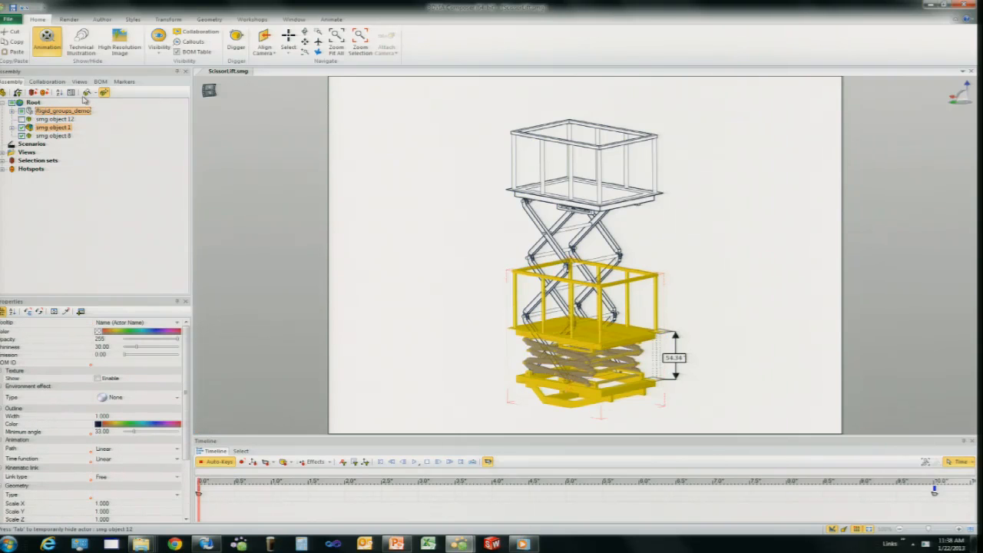
left_click(208, 23)
left_click(97, 33)
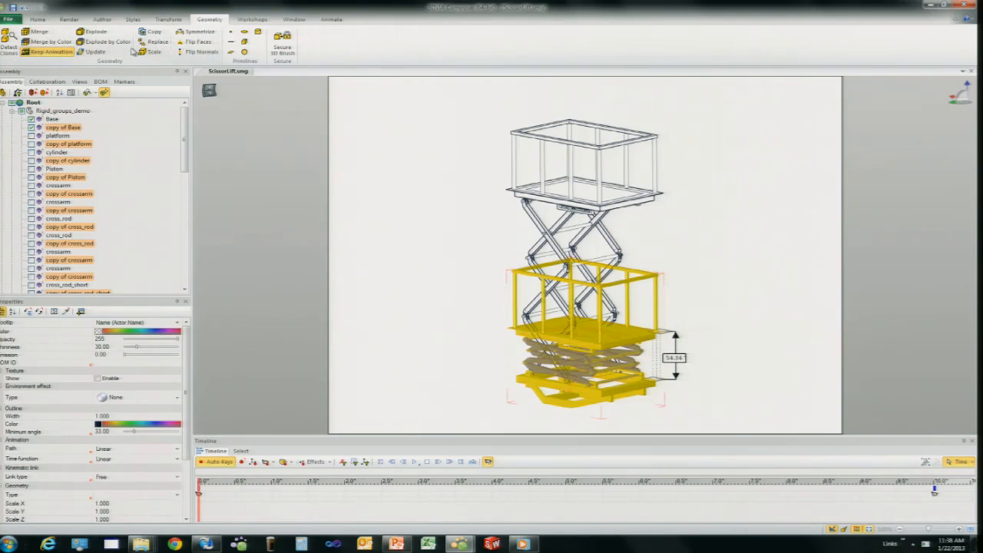
left_click(35, 32)
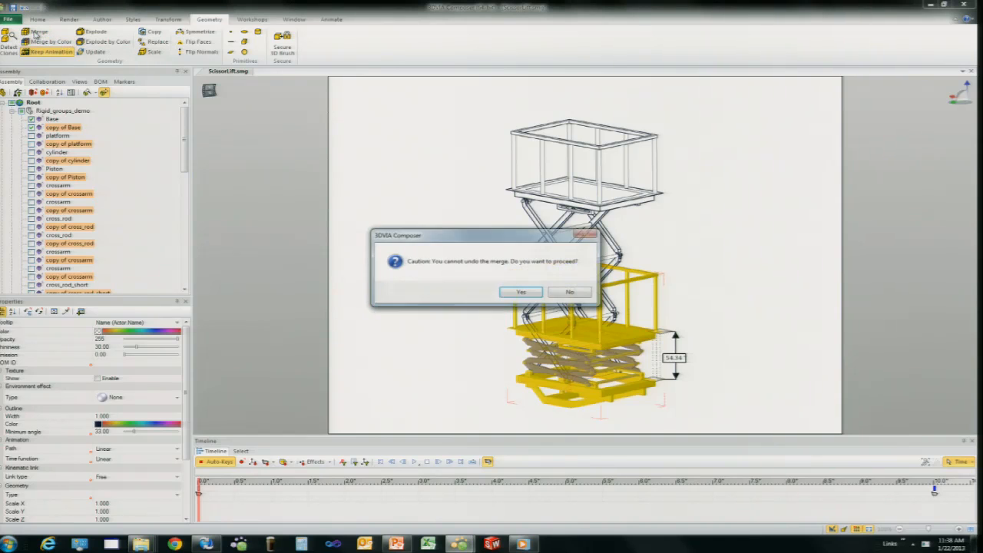
left_click(528, 293)
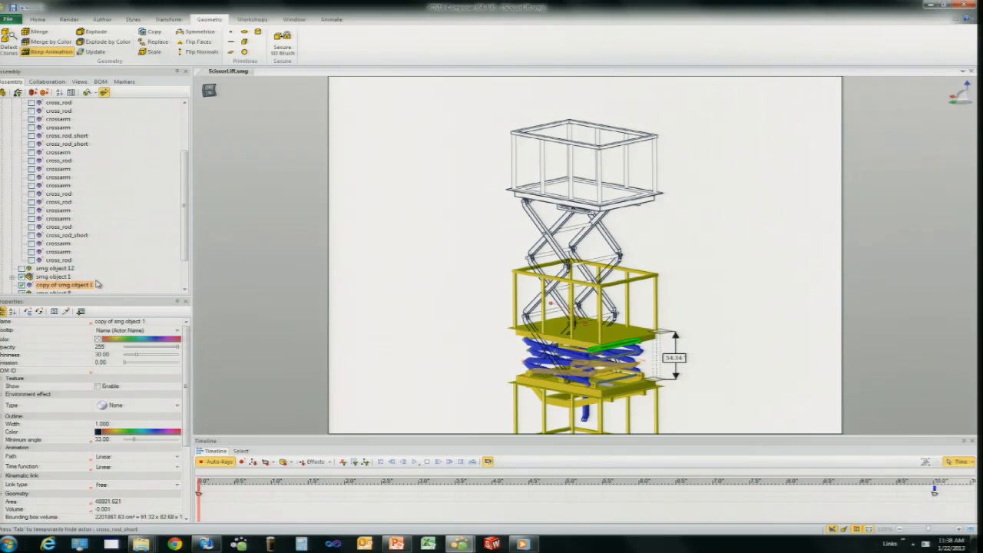
Set the custom rendering of the merged scissor lift copy to Silhouette.
scroll(187, 413, "down", 2)
scroll(188, 413, "down", 5)
left_click(176, 471)
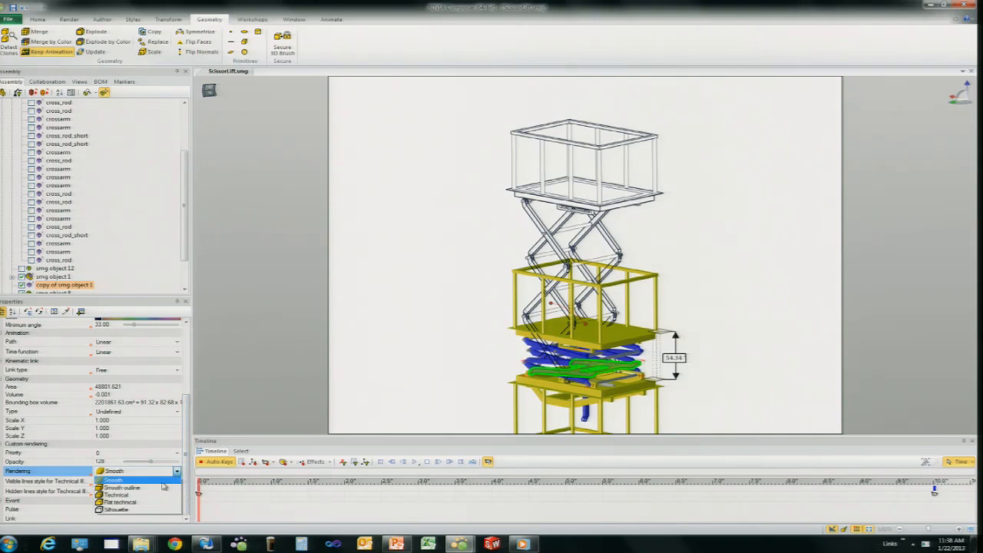
left_click(153, 509)
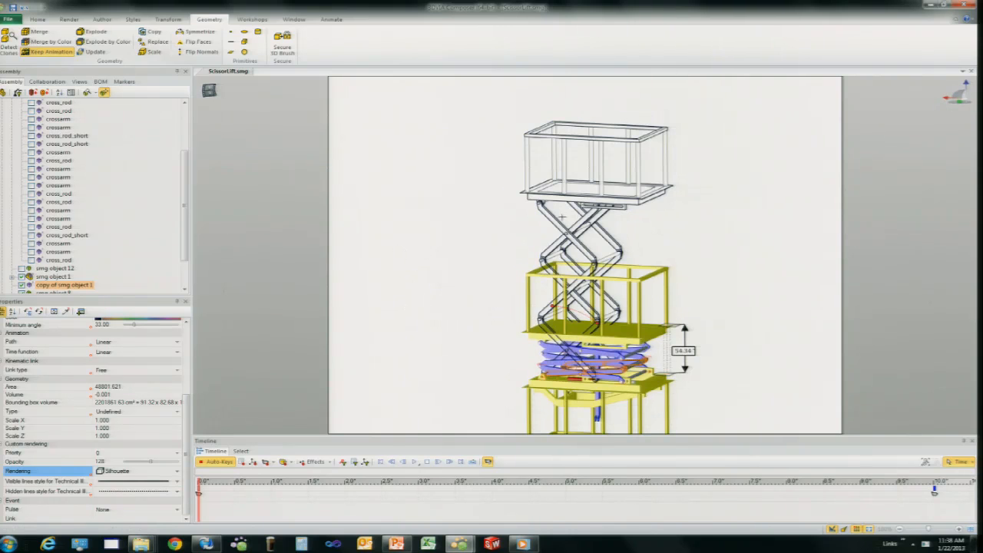
Hide smg object 1 and smg object 8, and inspect the silhouette outlines around the lift's base up close.
left_click(23, 276)
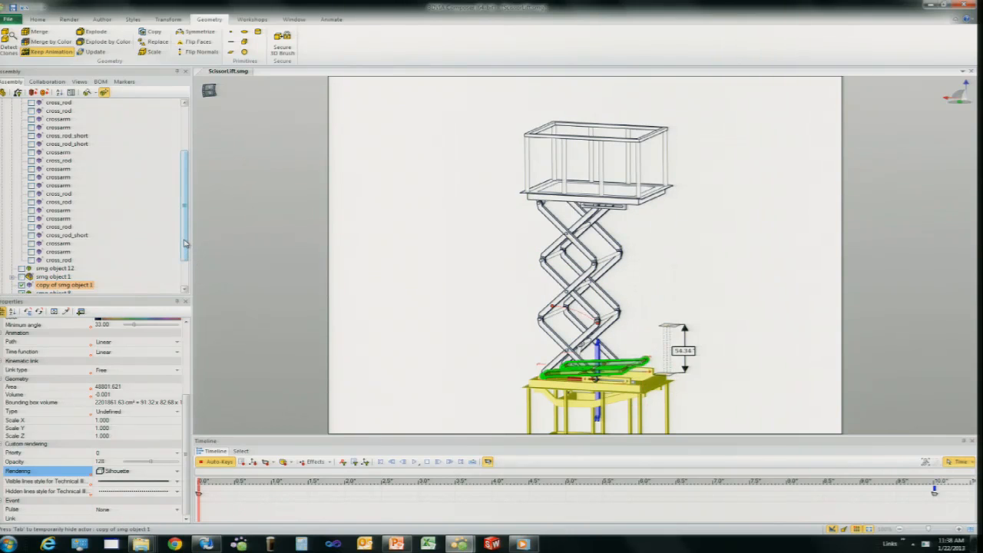
scroll(184, 243, "down", 2)
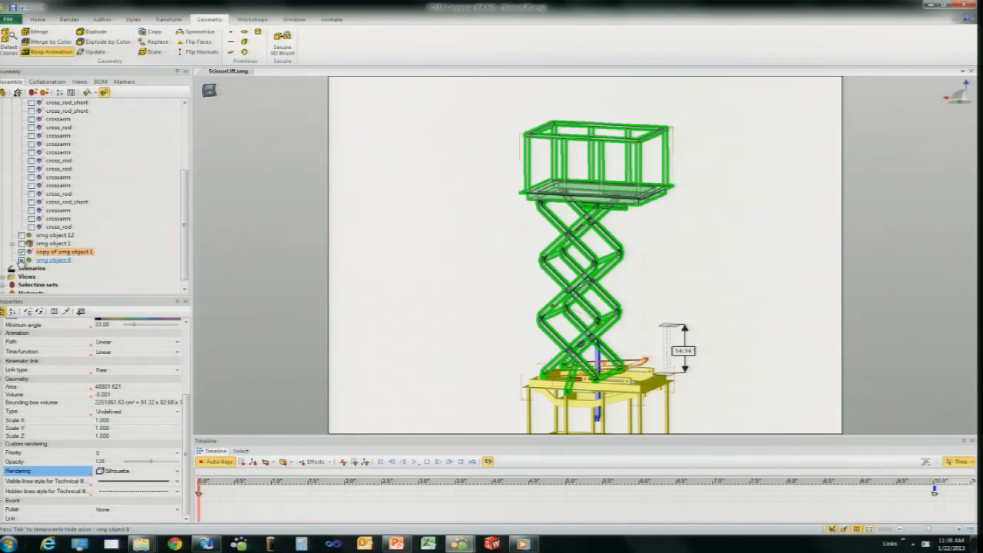
left_click(22, 261)
left_click(526, 360)
scroll(582, 373, "up", 2)
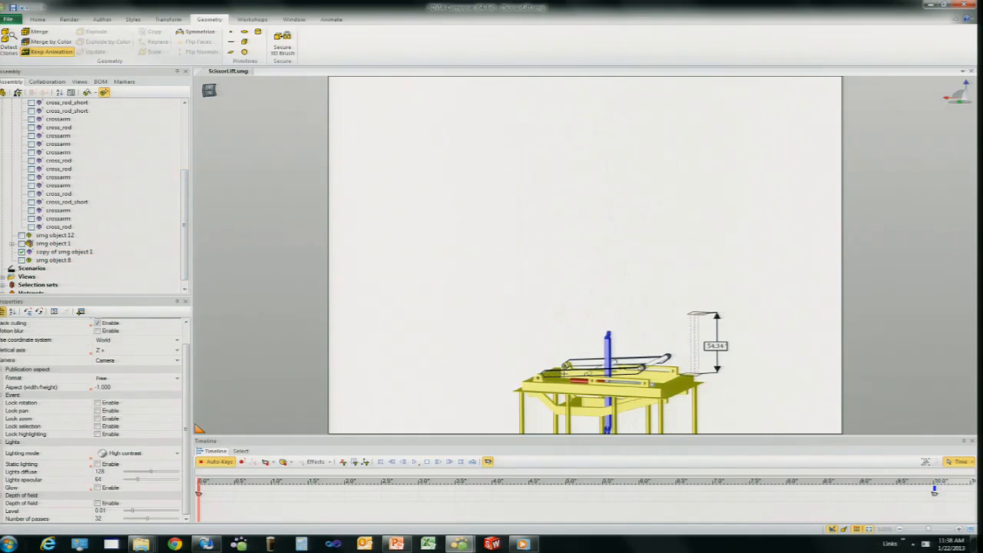
scroll(573, 394, "up", 3)
left_click(531, 212)
left_click(489, 201)
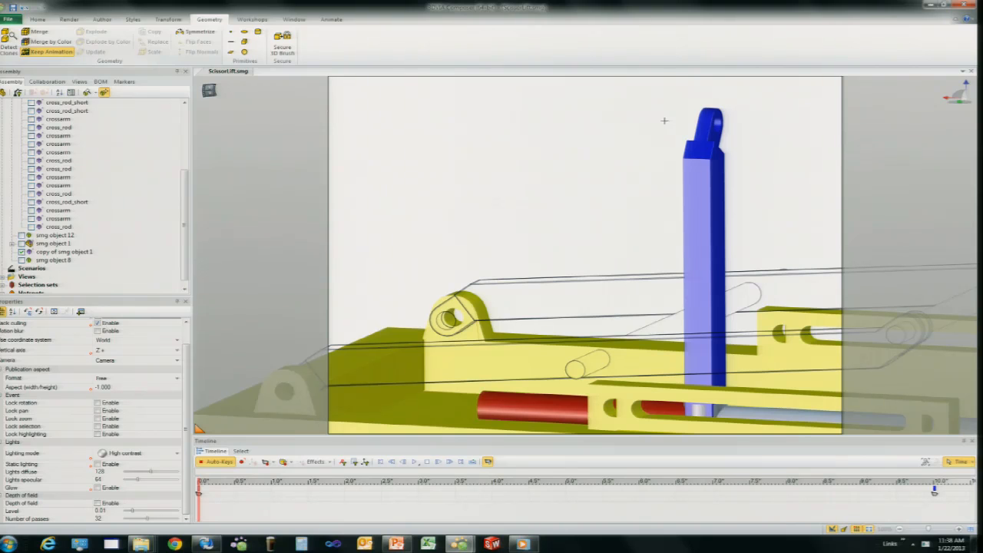
Switch to the PowerPoint slide show and advance past the Extraneous Leaders slide to the next SolidWorks Composer title slide.
key("alt+Tab")
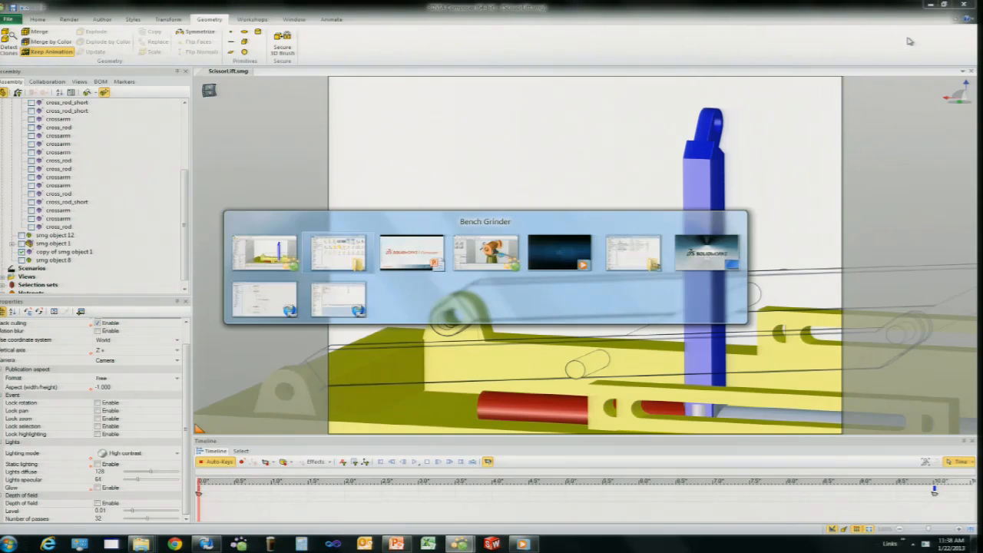
key("alt+Tab")
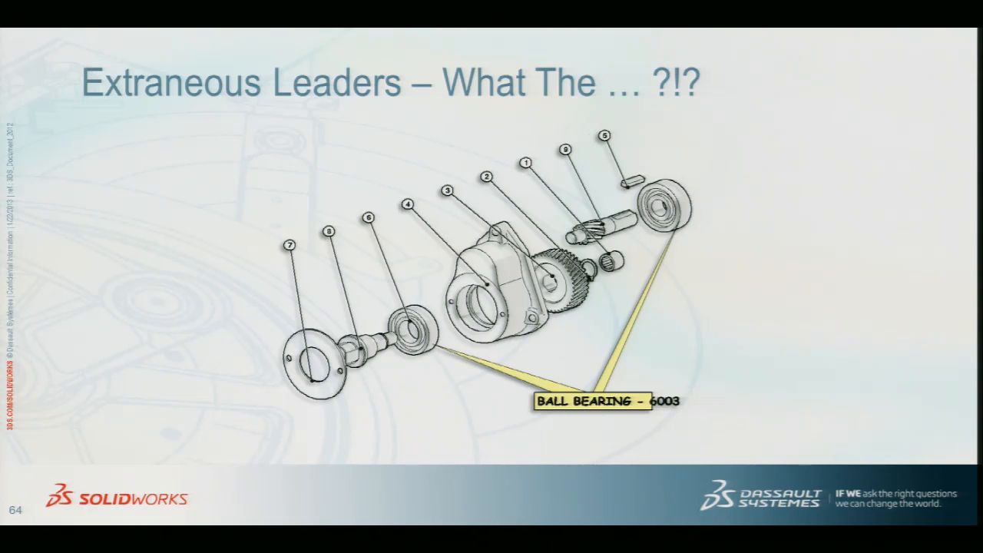
key("Right")
Open GEARBOX.smg from the Bench Grinder folder and activate its Balloon view.
key("alt+Tab")
key("alt+Tab")
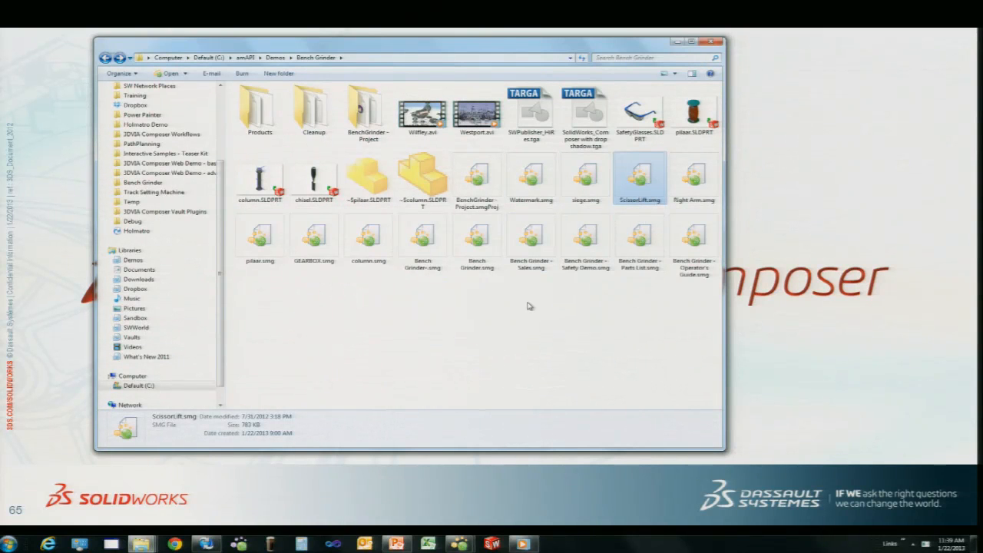
double_click(314, 238)
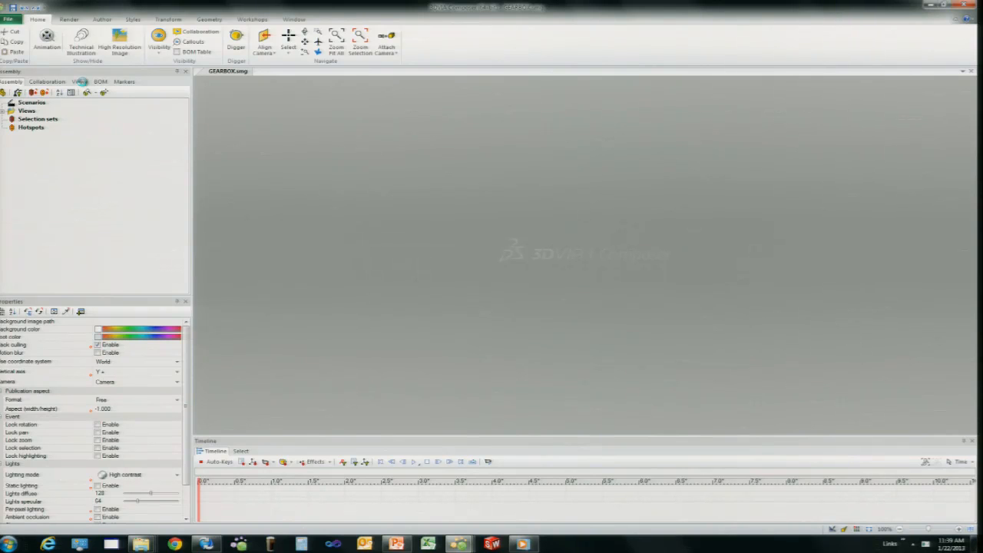
left_click(79, 82)
left_click(46, 125)
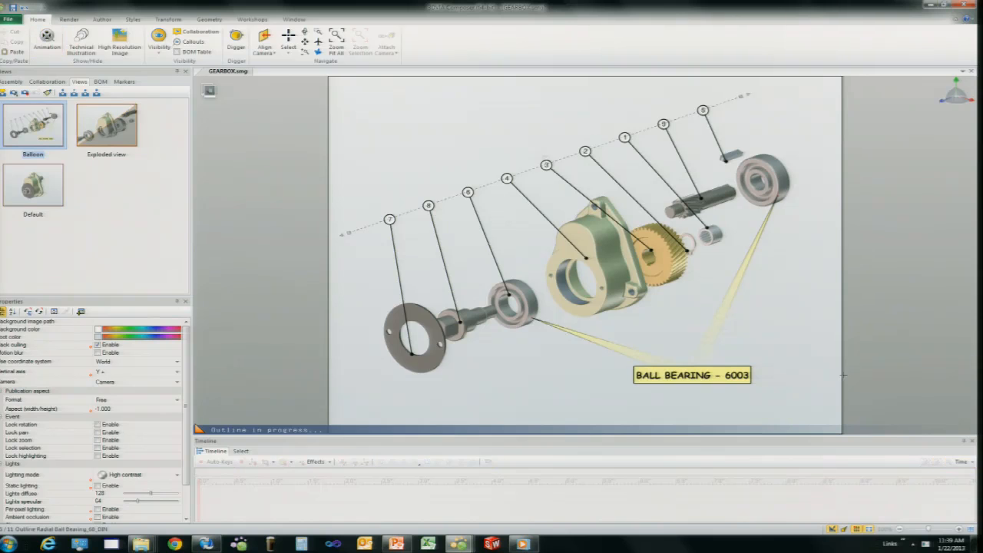
Remove the BALL BEARING - 6003 label's leader to the bearing near balloon 5, and attach a new leader to the same bearing.
left_click(761, 378)
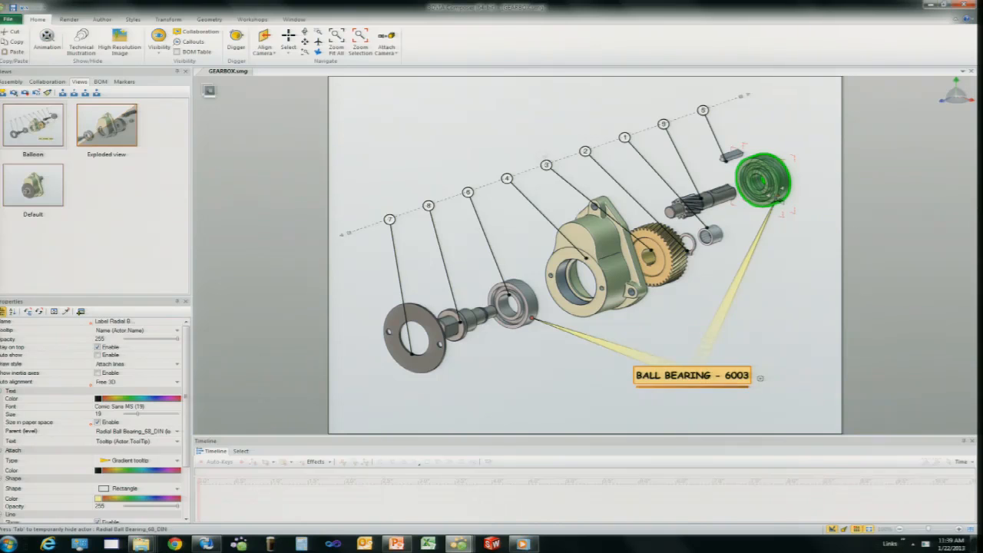
left_click_drag(777, 198, 755, 381)
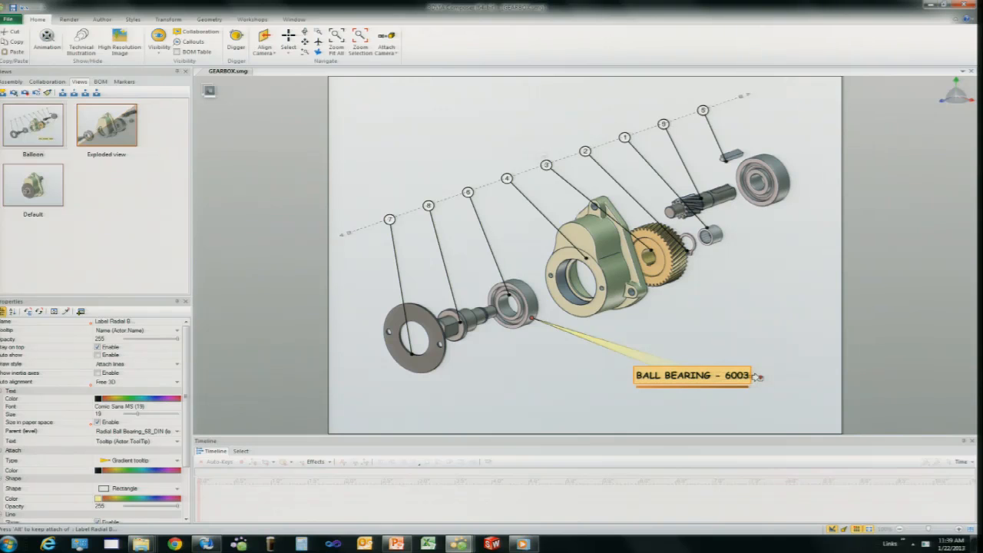
left_click_drag(720, 374, 778, 295)
key("ctrl+z")
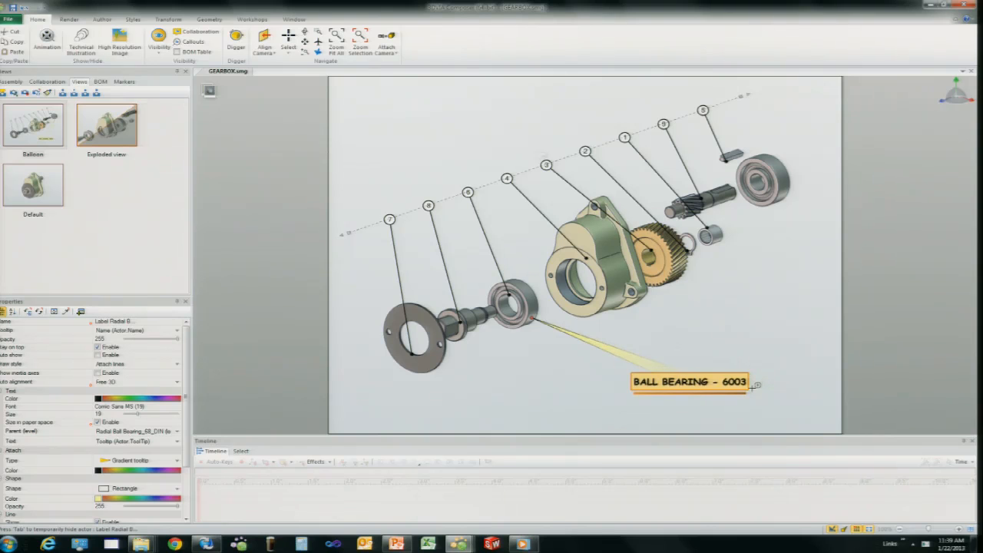
left_click_drag(757, 387, 752, 198)
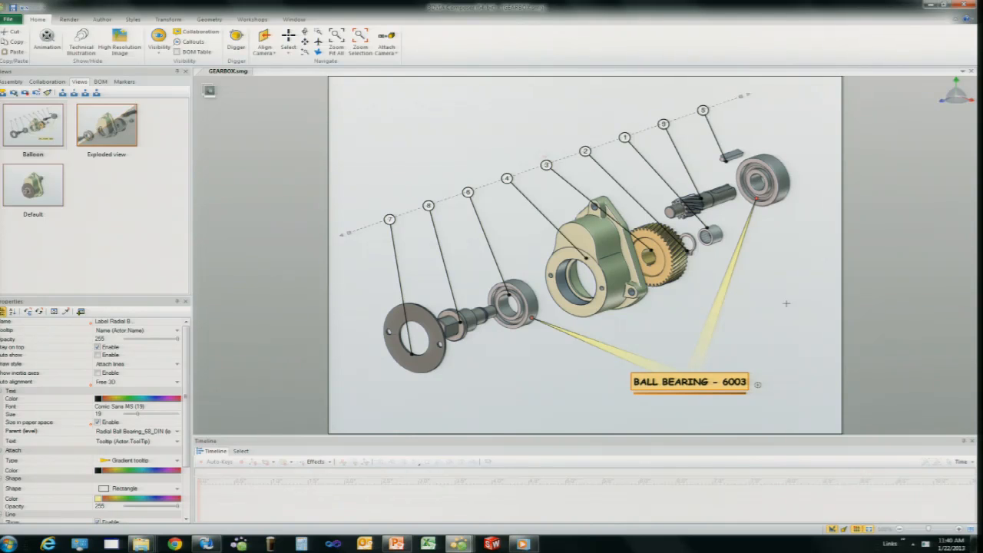
Switch to the PowerPoint slide show, view the SolidWorks Composer Sessions slide, and return to the SolidWorks Composer Tricks slide.
key("alt+Tab")
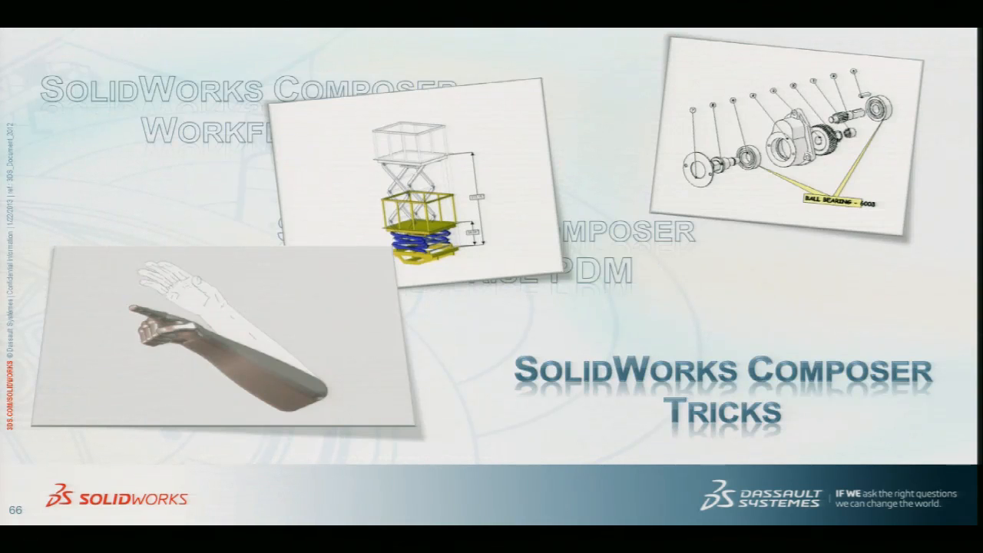
key("Right")
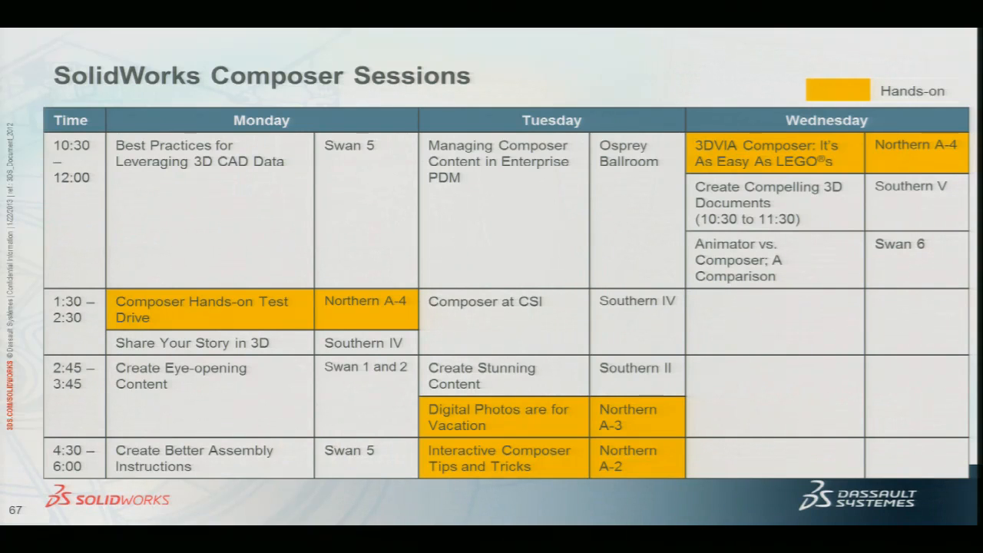
key("Left")
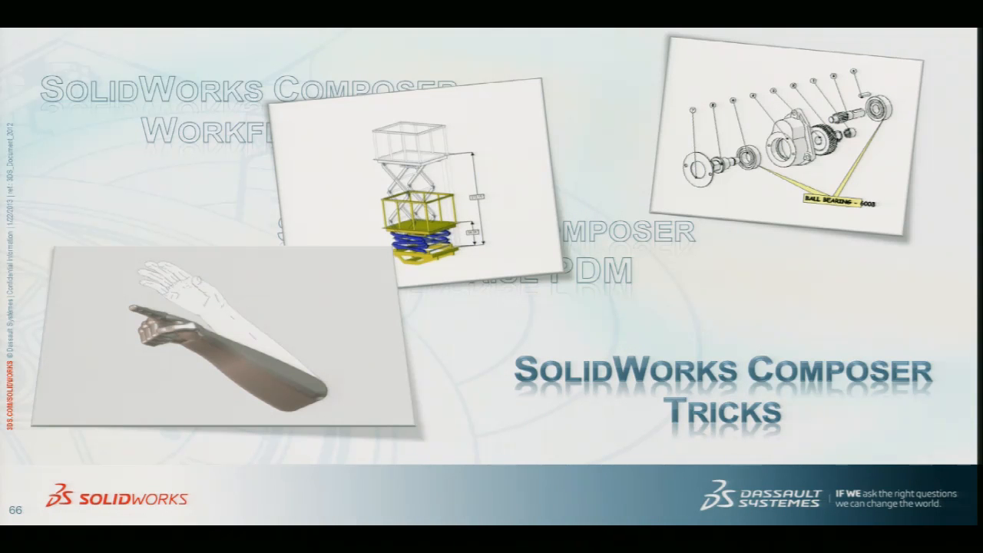
Switch to the 3DVIA Composer window with ScissorLift.smg and close the document without saving changes.
key("alt+Tab")
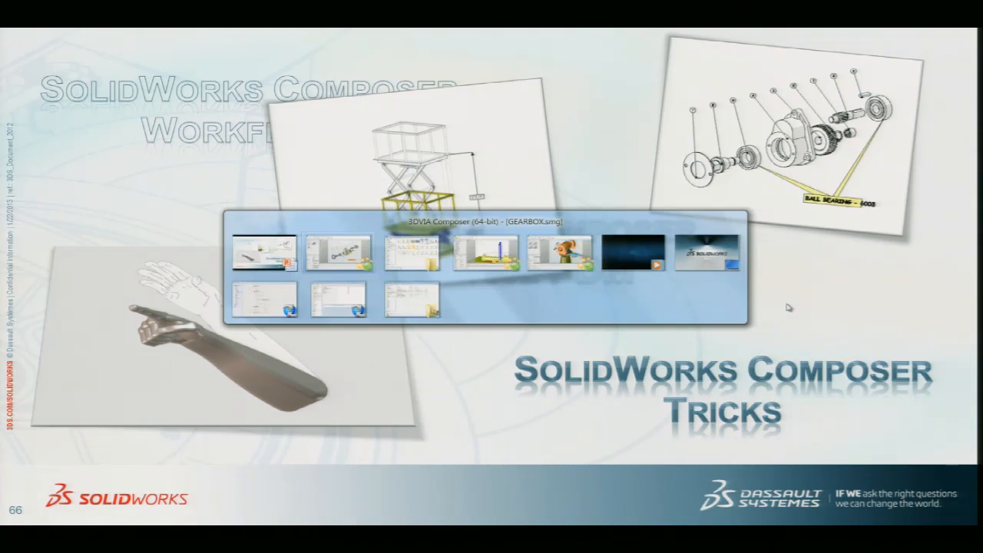
key("alt+Tab")
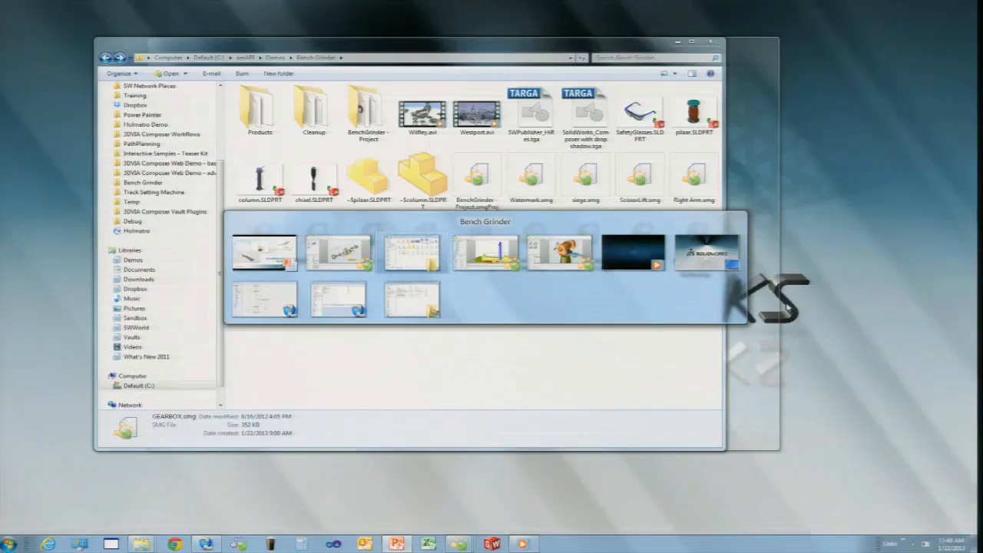
key("alt+Tab")
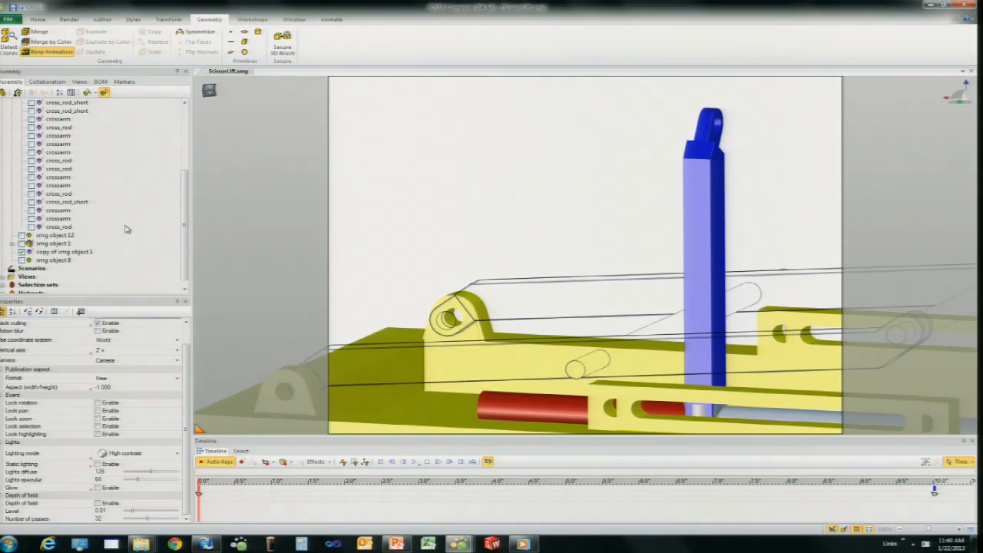
left_click(971, 71)
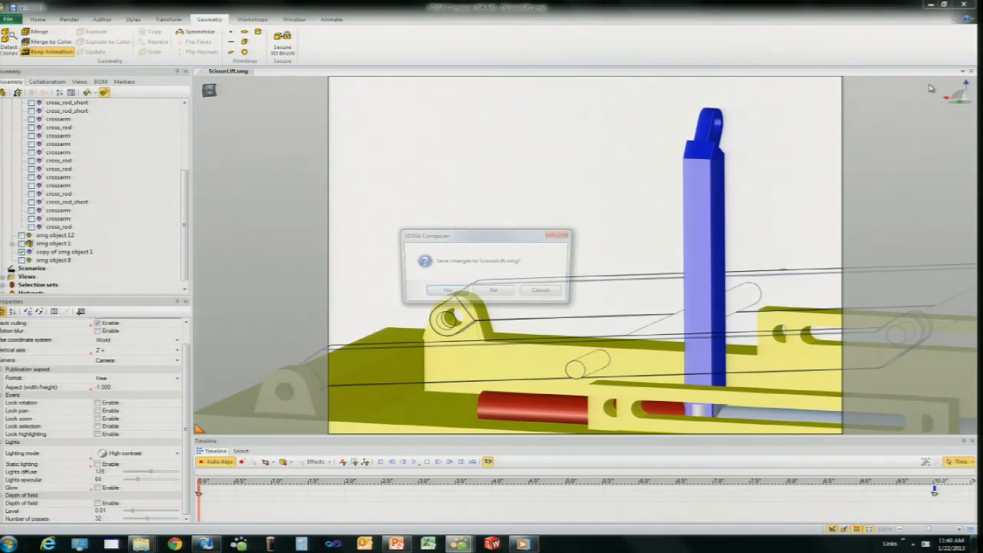
left_click(477, 296)
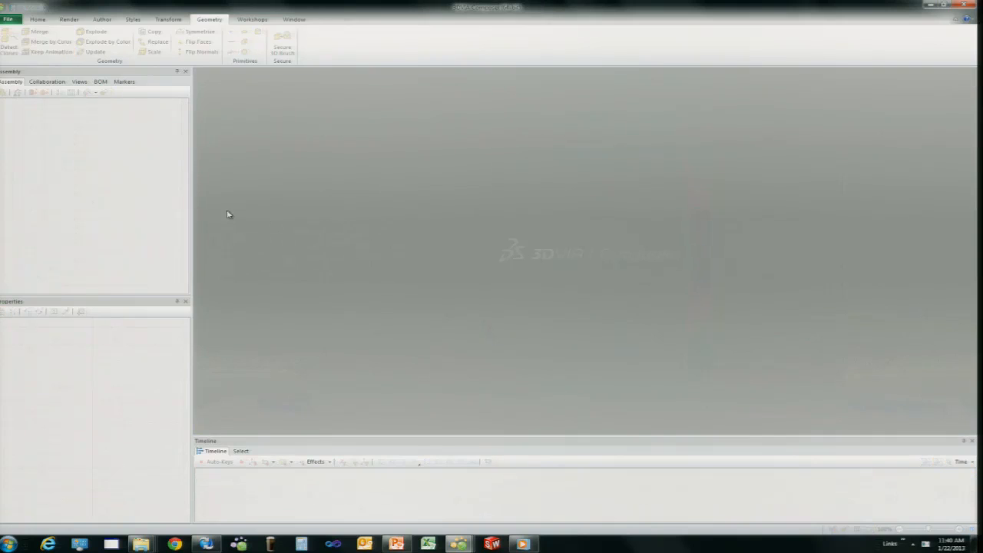
Reopen ScissorLift.smg from the recent documents and play its animation.
left_click(6, 19)
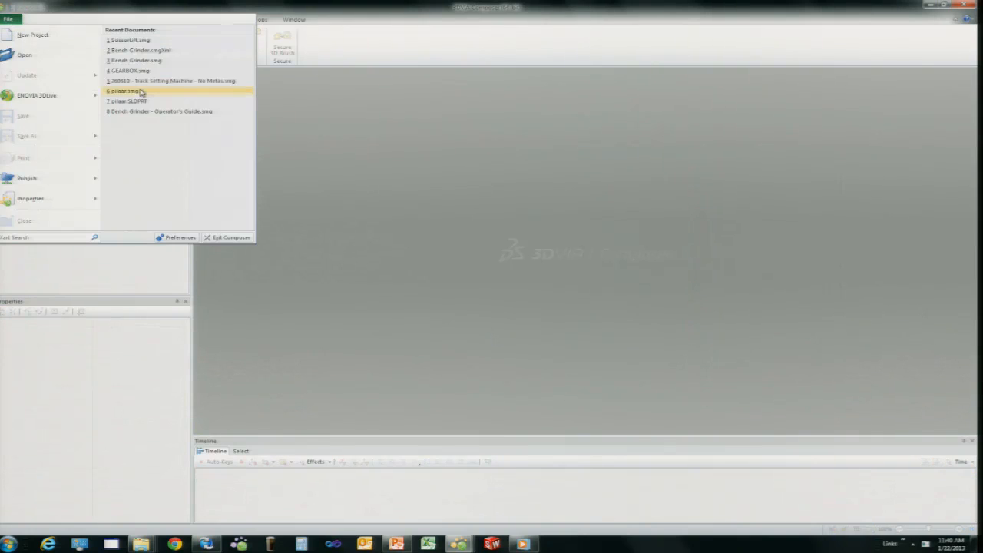
left_click(142, 43)
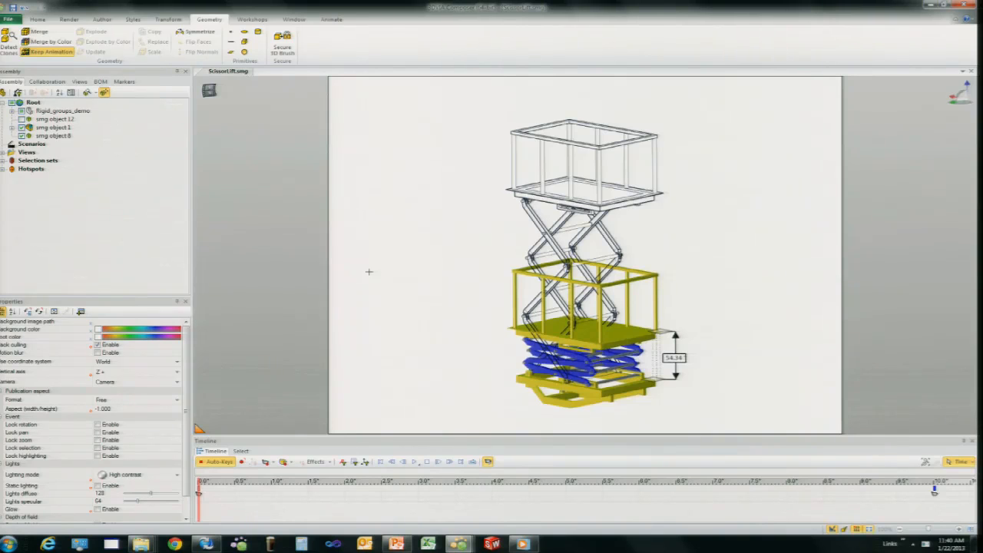
left_click(414, 462)
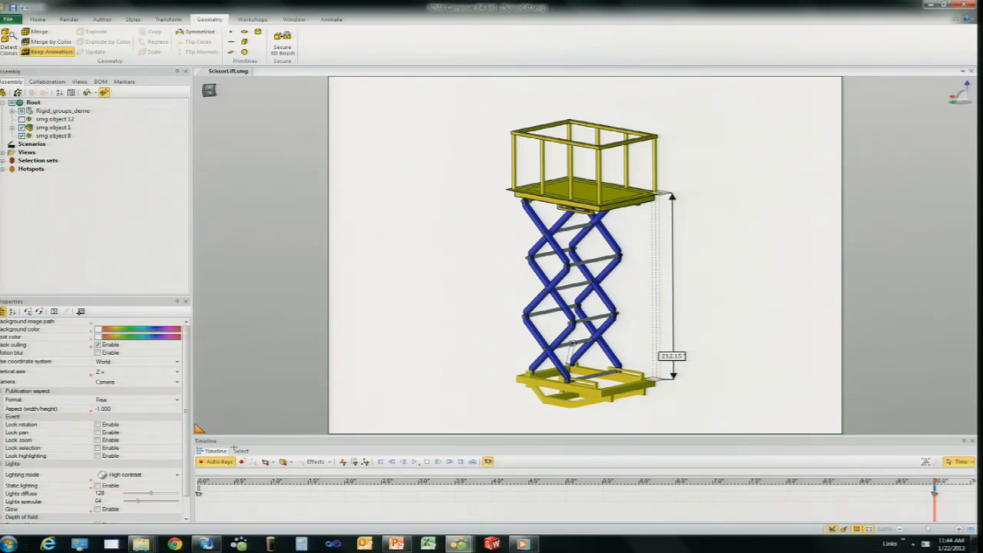
Switch to the PowerPoint slide show and go back to the Leveraging Assembly Heirarchy slide, number 60.
left_click(397, 543)
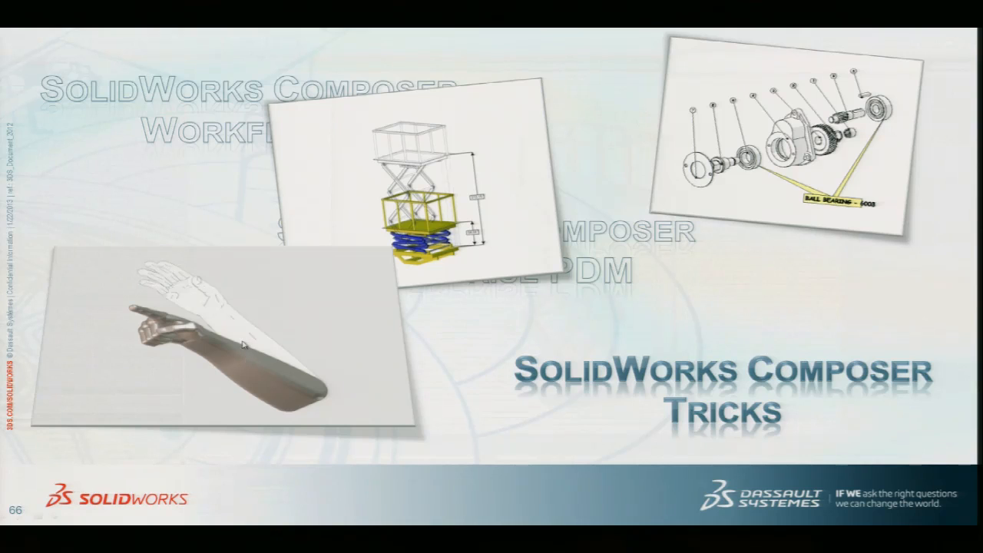
right_click(184, 200)
left_click(179, 220)
key("Left")
key("Left")
key("Left")
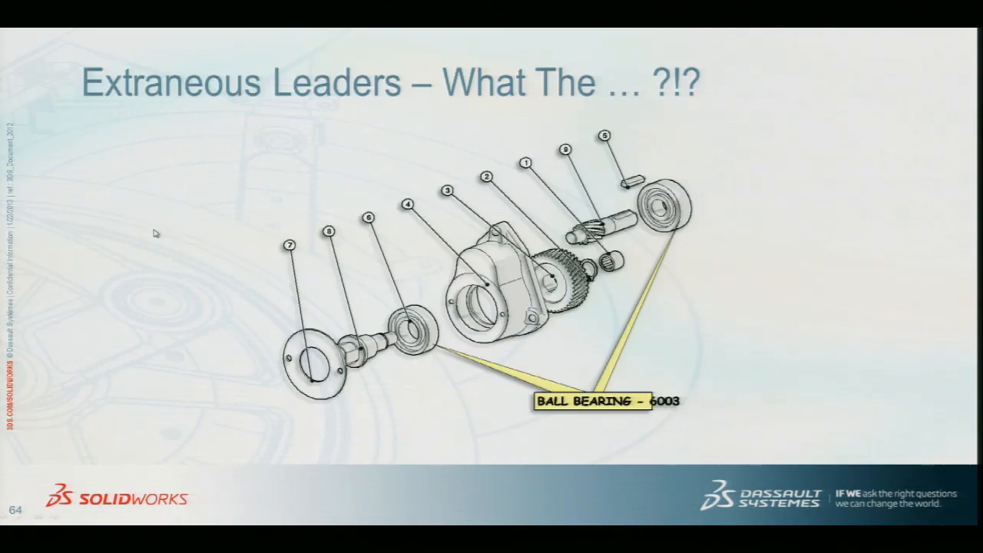
key("Left")
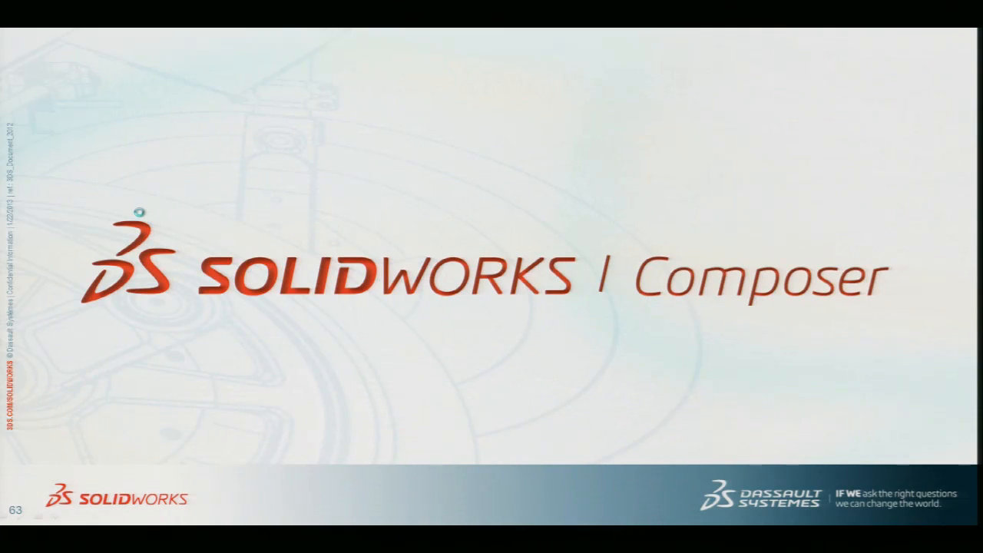
key("Left")
key("Left")
key("Left")
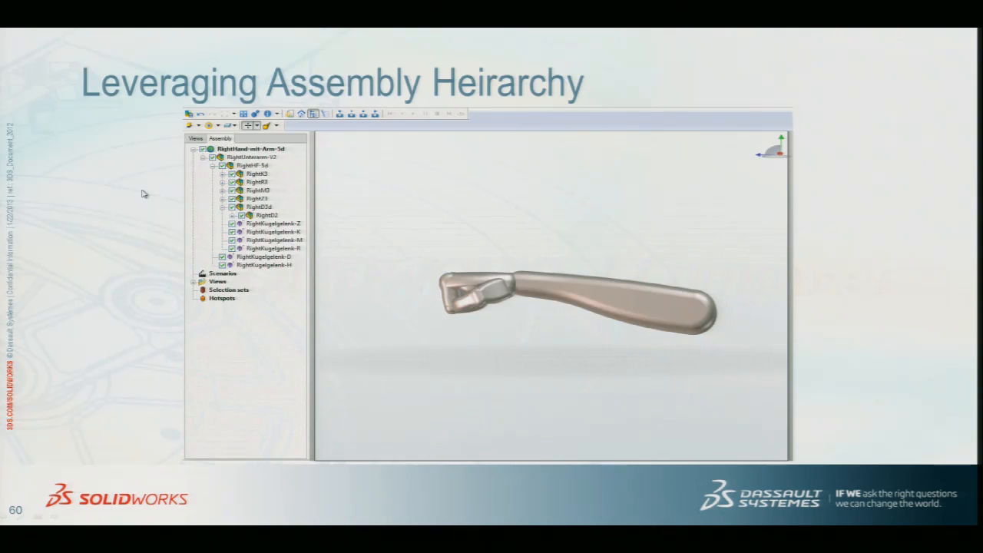